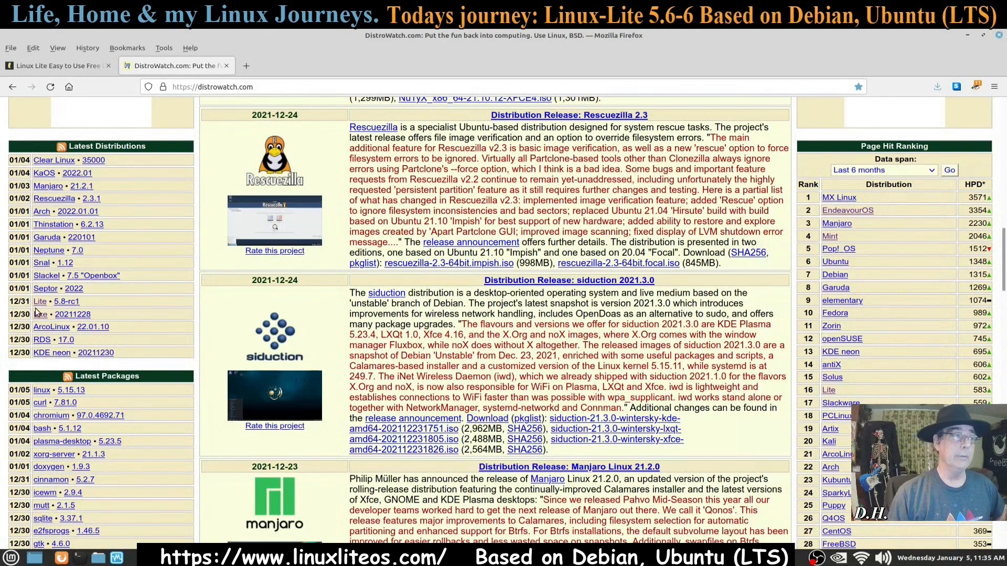
Step: Review DistroWatch's Linux Lite page, then switch to the linuxliteos.com home page tab
scroll(40, 304, up, 1)
click(42, 362)
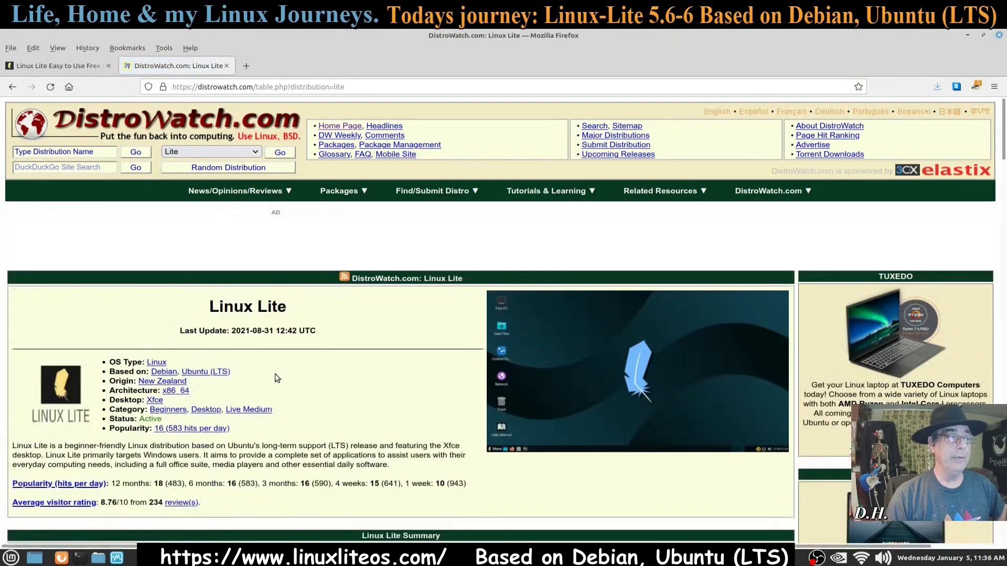
scroll(281, 374, down, 3)
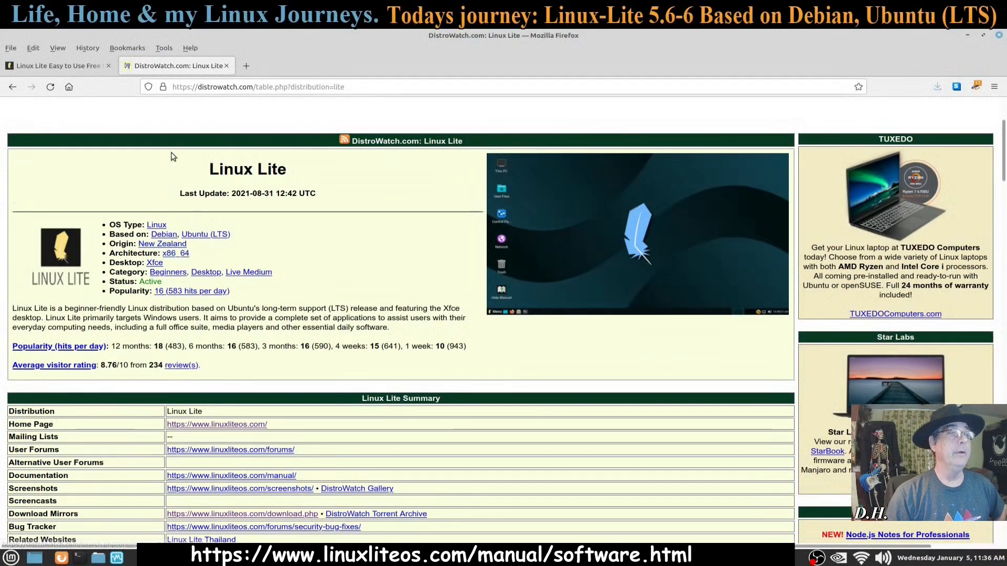
click(70, 66)
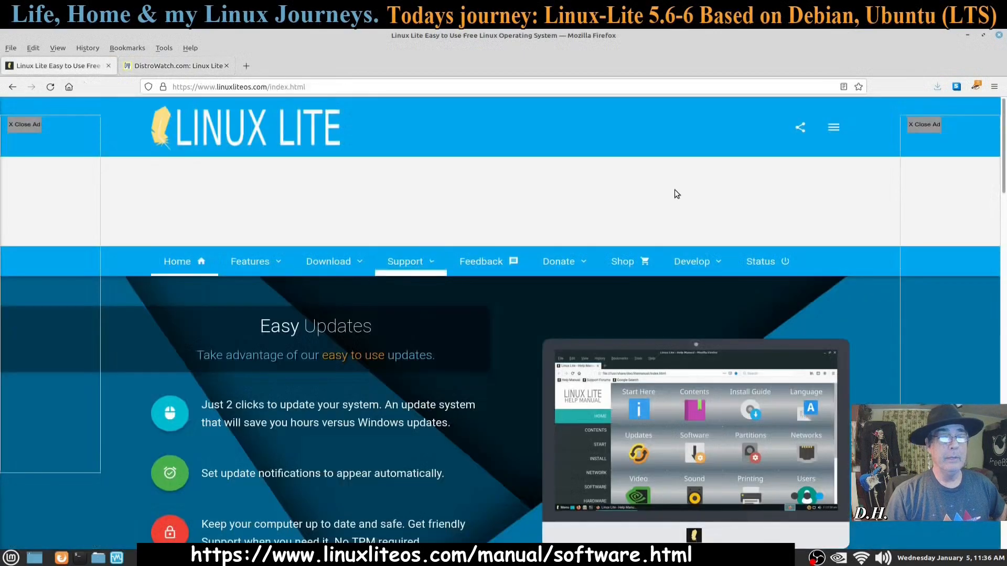
Step: Minimize Firefox to reveal the VirtualBox Manager showing the Linux-Lite 5.6-6 machine
click(968, 36)
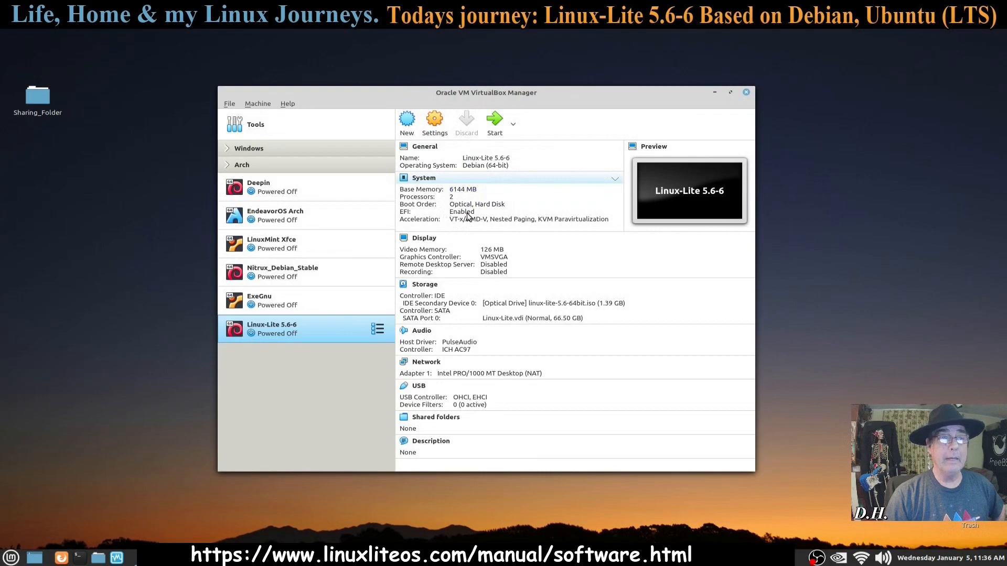
Step: Raise the Linux-Lite 5.6-6 machine's video memory to 256 MB
click(483, 249)
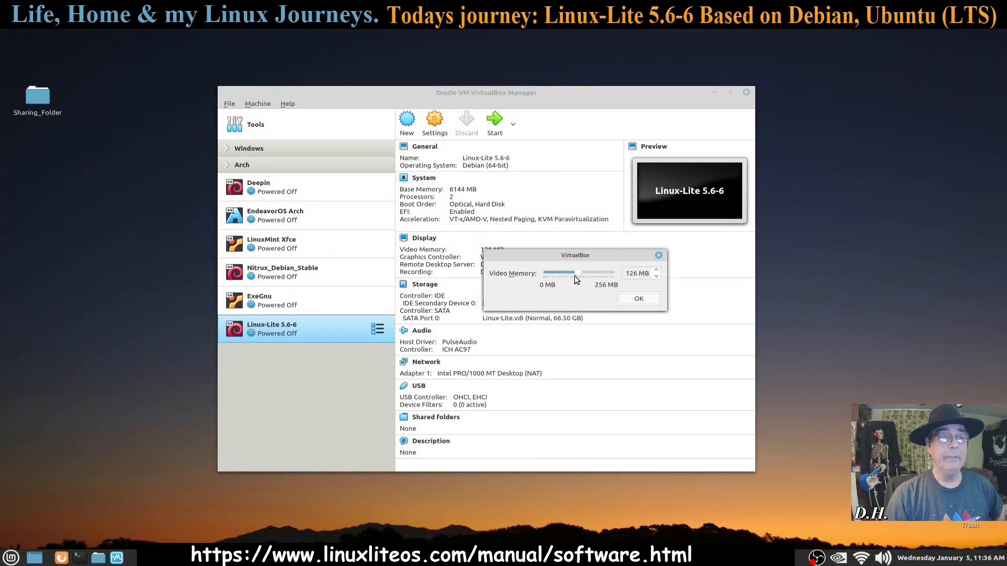
drag(578, 274, 614, 274)
click(638, 300)
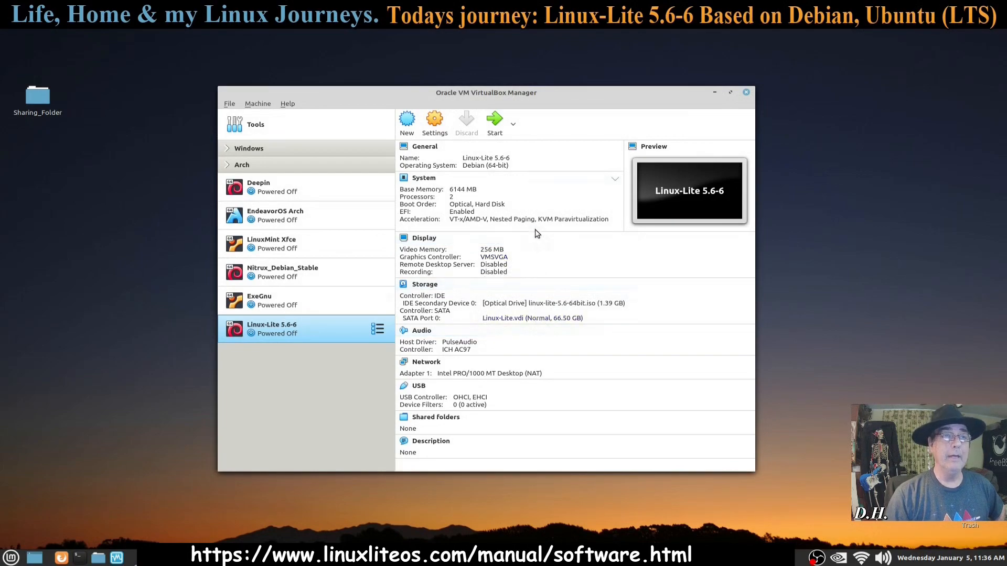
Step: Start the VM, minimize the Manager, and halt the GRUB boot countdown
click(495, 122)
click(716, 93)
drag(697, 139, 549, 85)
key(Down)
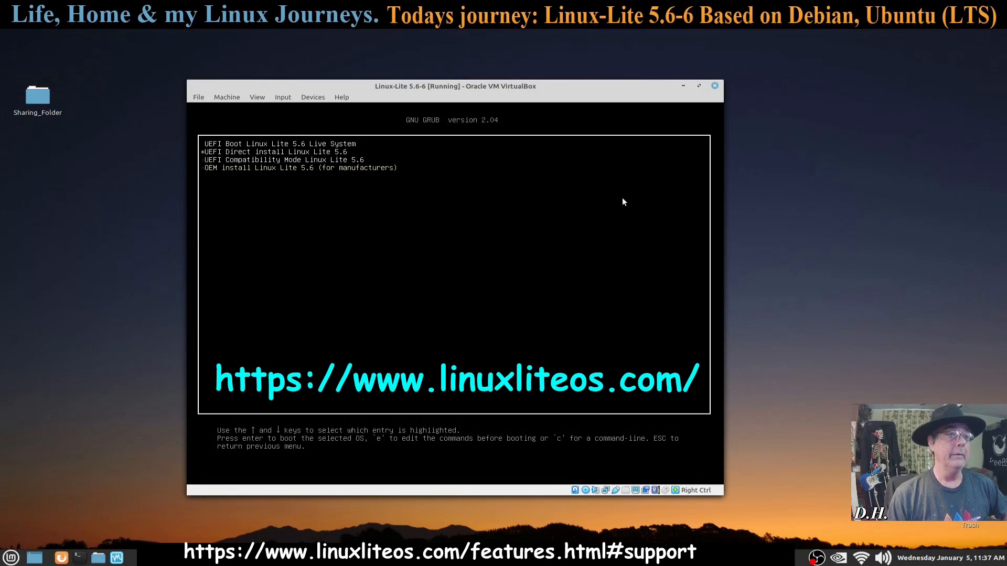
Step: Boot the selected GRUB entry, skip the md5sum media check with Ctrl+C, and reposition the VM window
key(Return)
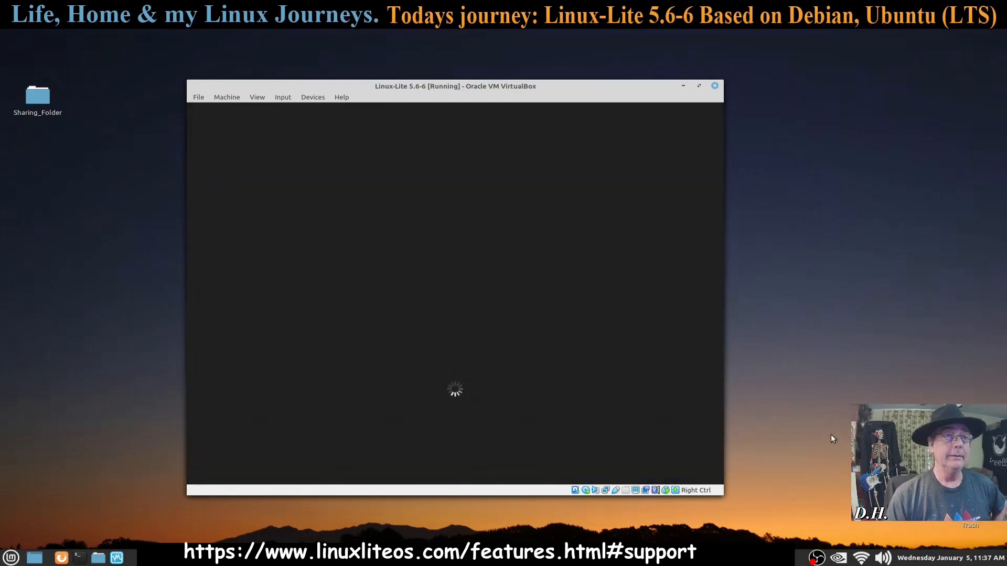
key(ctrl+c)
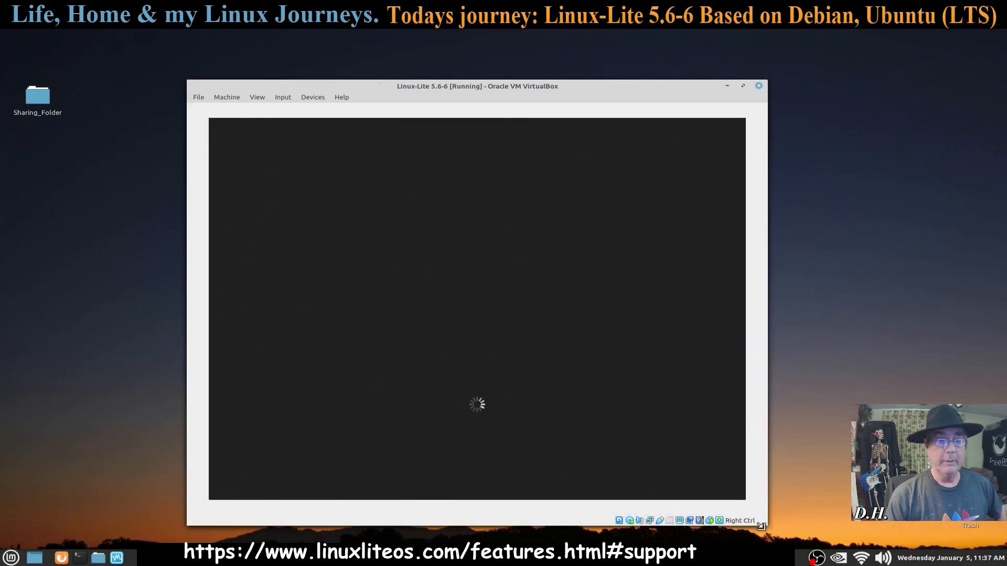
drag(477, 86, 470, 65)
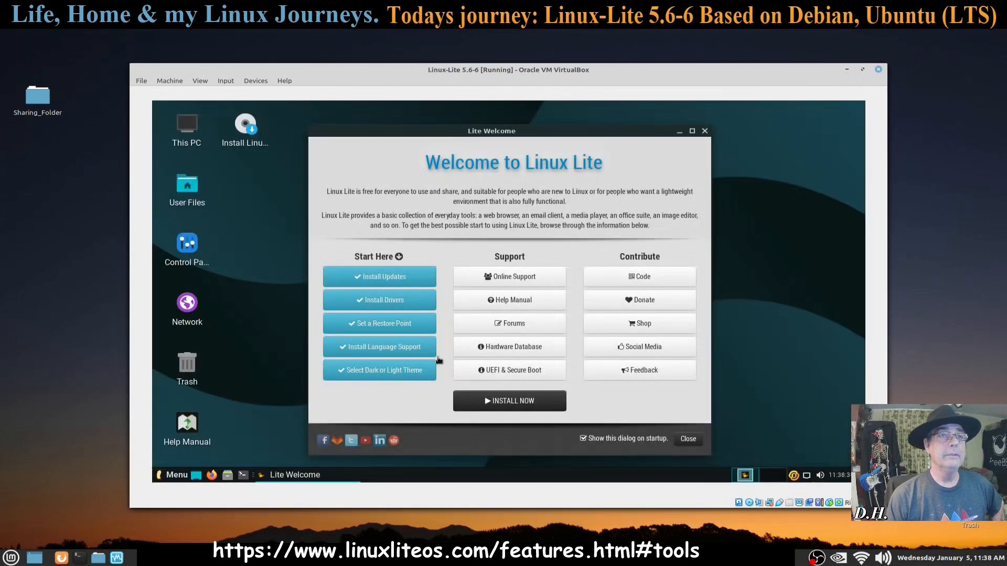
Step: Choose INSTALL NOW in Lite Welcome and dismiss the 'Loading please wait' box
drag(501, 132, 455, 126)
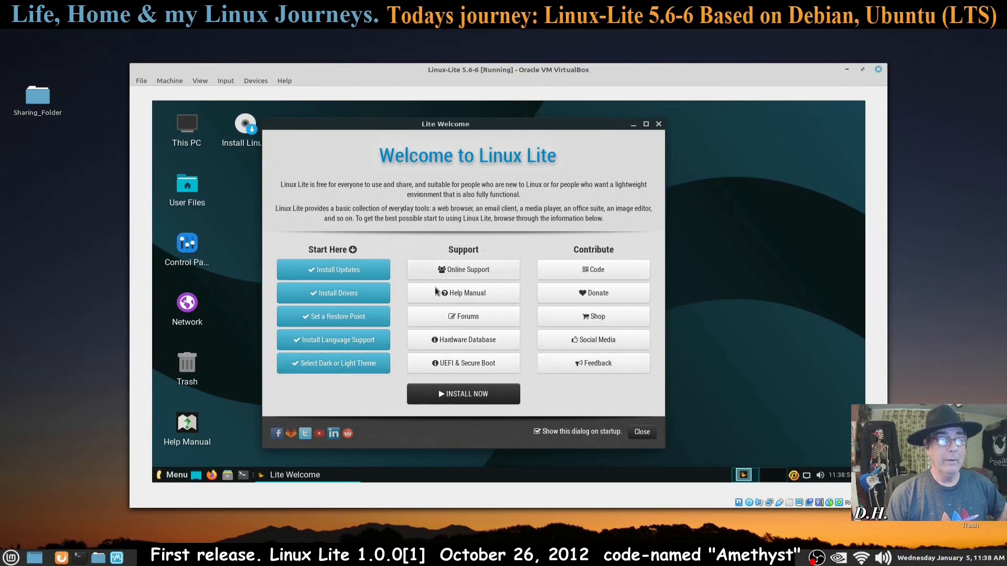
click(470, 396)
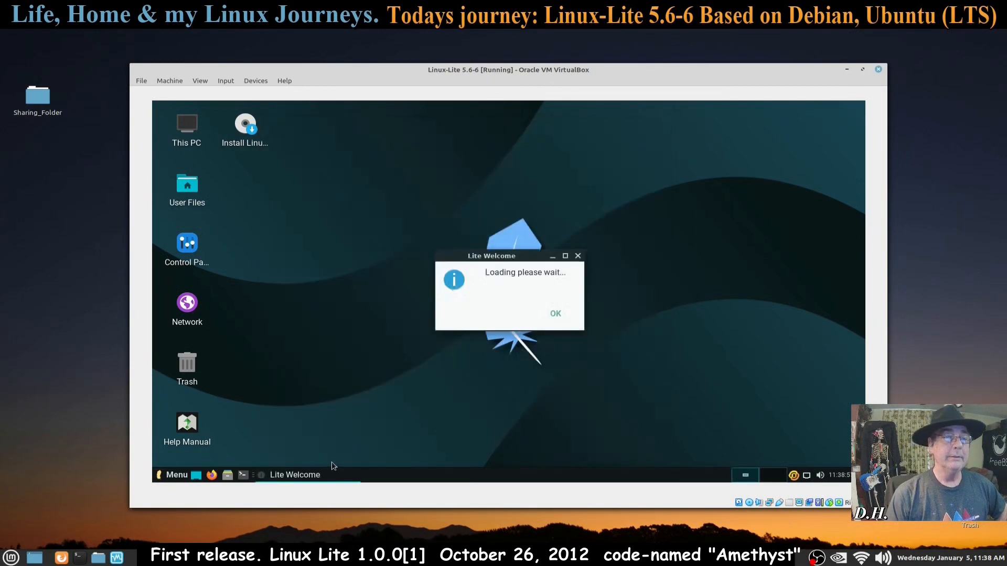
click(554, 313)
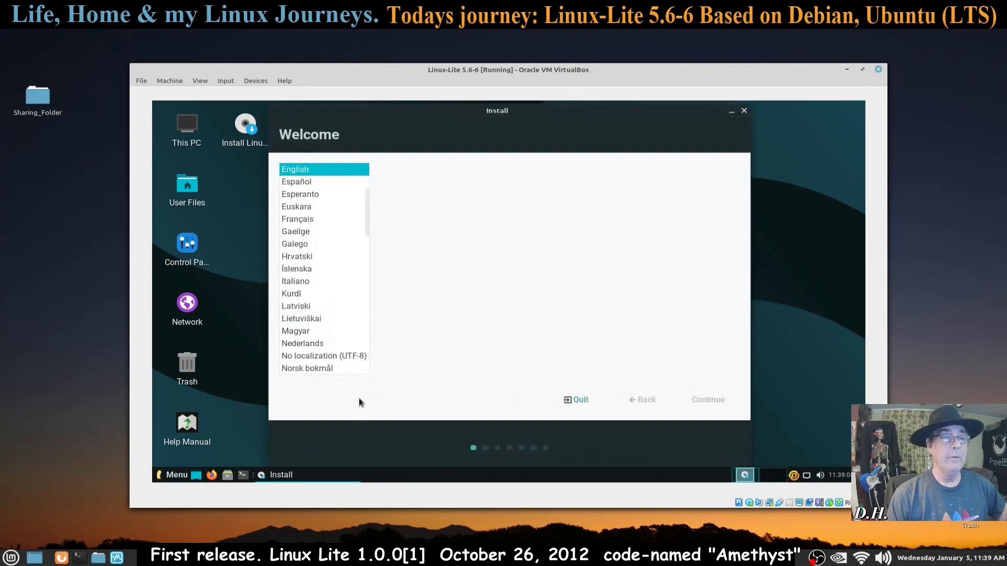
Step: Open the release notes link, then accept English on the installer's Welcome page
drag(468, 115, 440, 117)
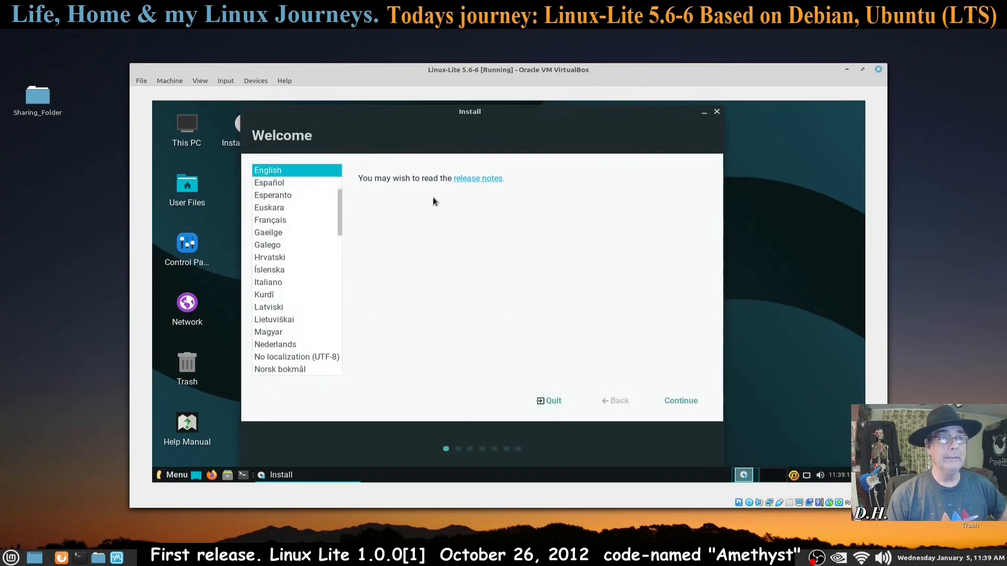
right_click(484, 183)
click(504, 187)
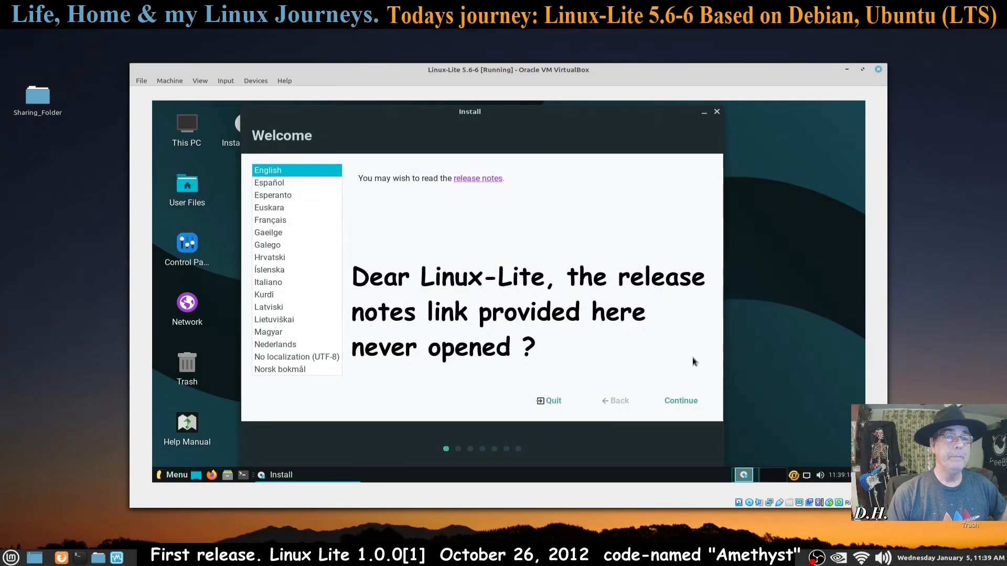
click(682, 401)
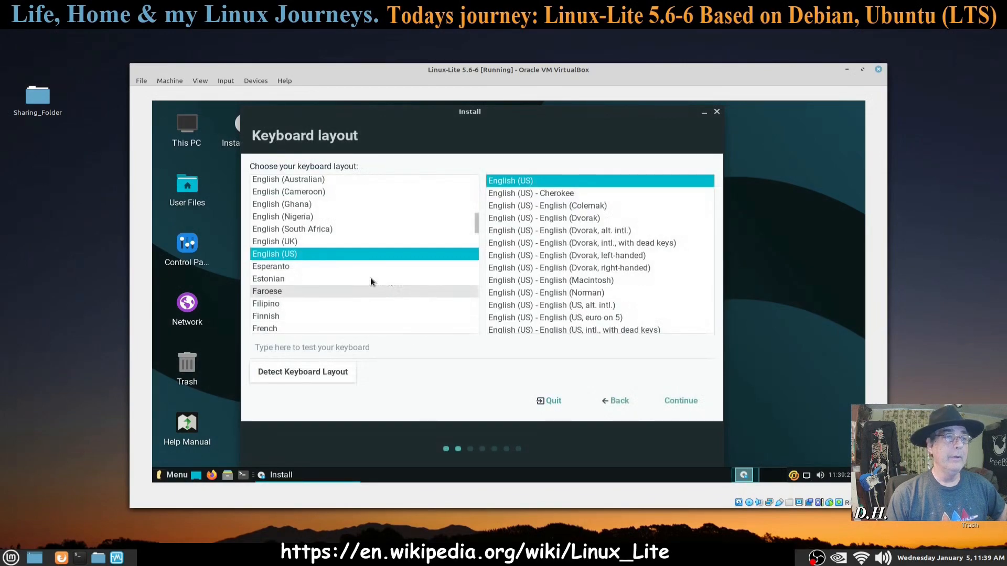
Step: Test and accept the English (US) keyboard layout, dismiss the updates notification, and pass the updates page
click(366, 349)
text(Times)
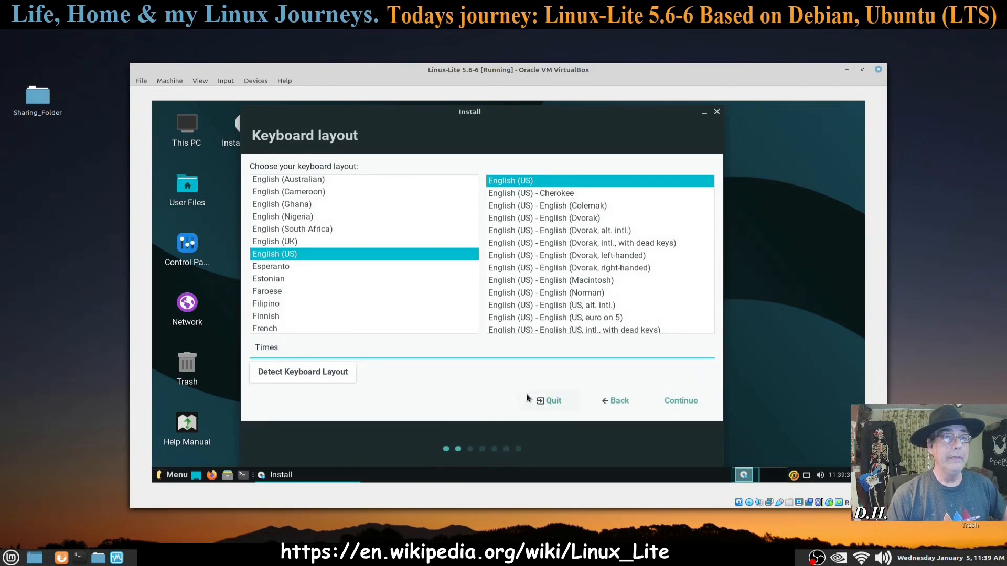
click(677, 401)
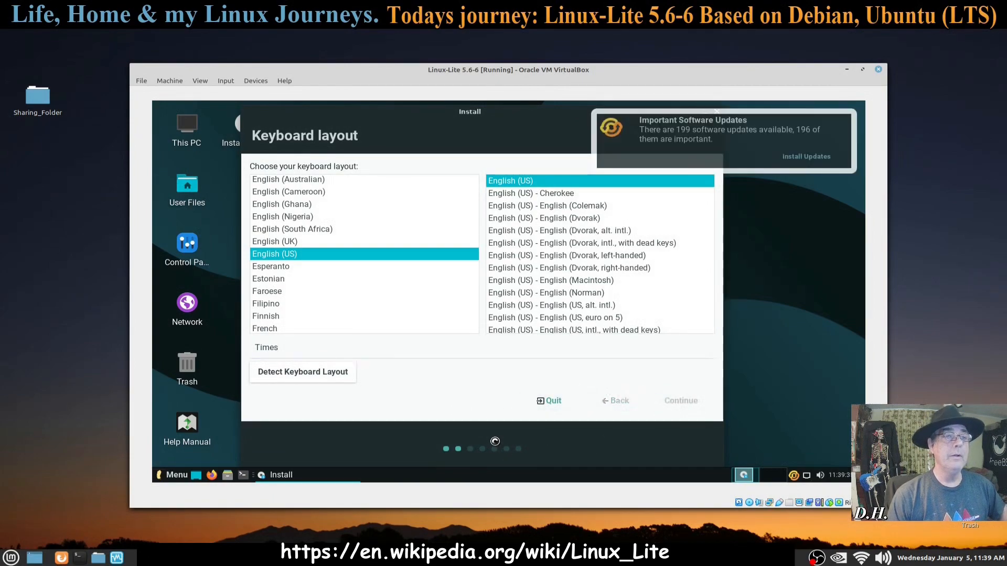
click(745, 143)
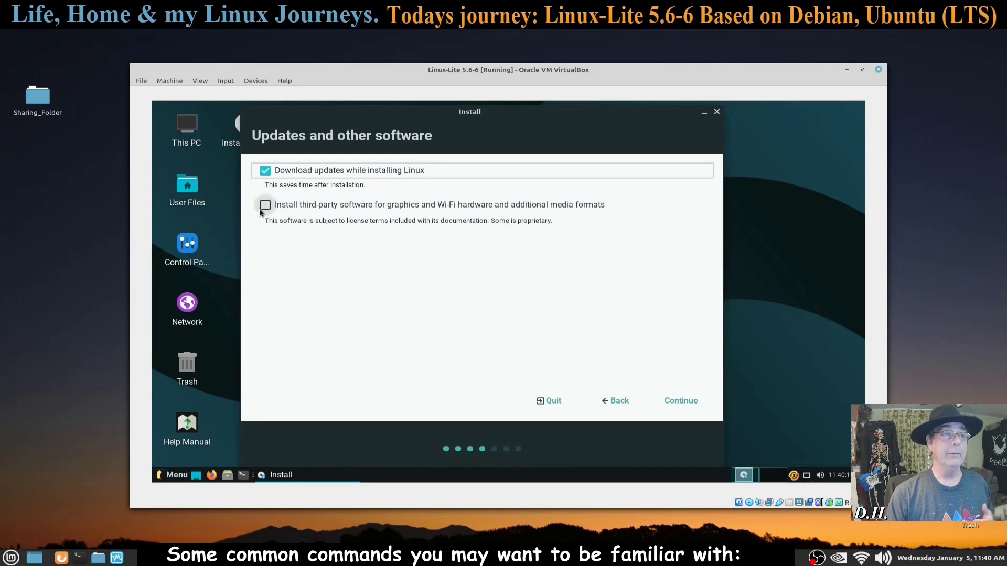
click(681, 401)
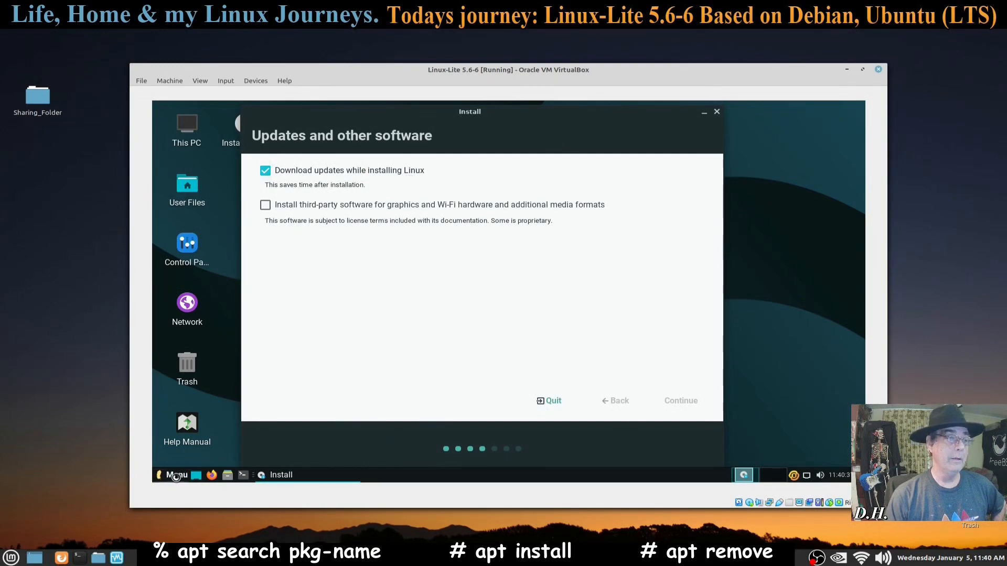
Step: Set the display resolution to 1440x900 in Display settings and keep the configuration
click(177, 475)
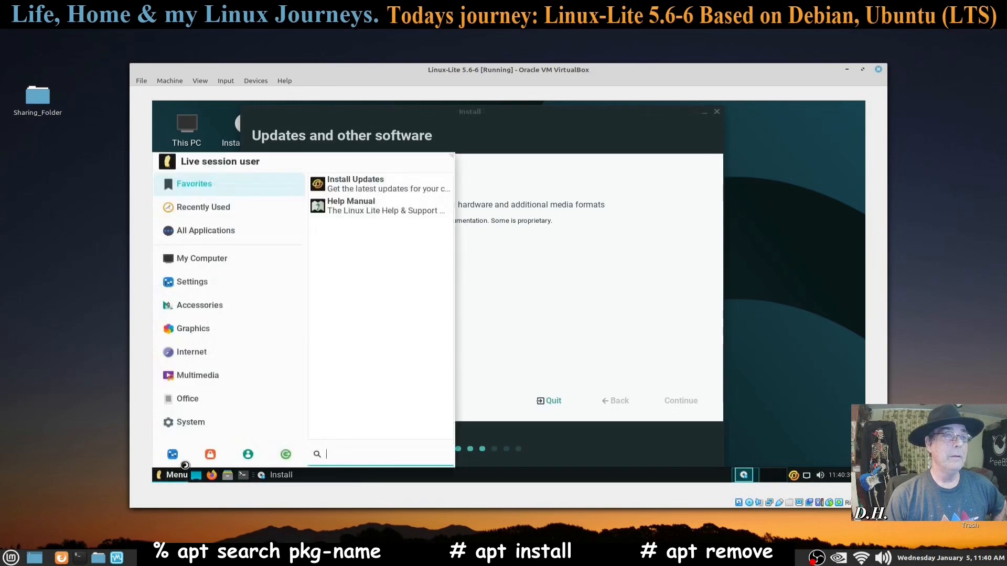
click(204, 287)
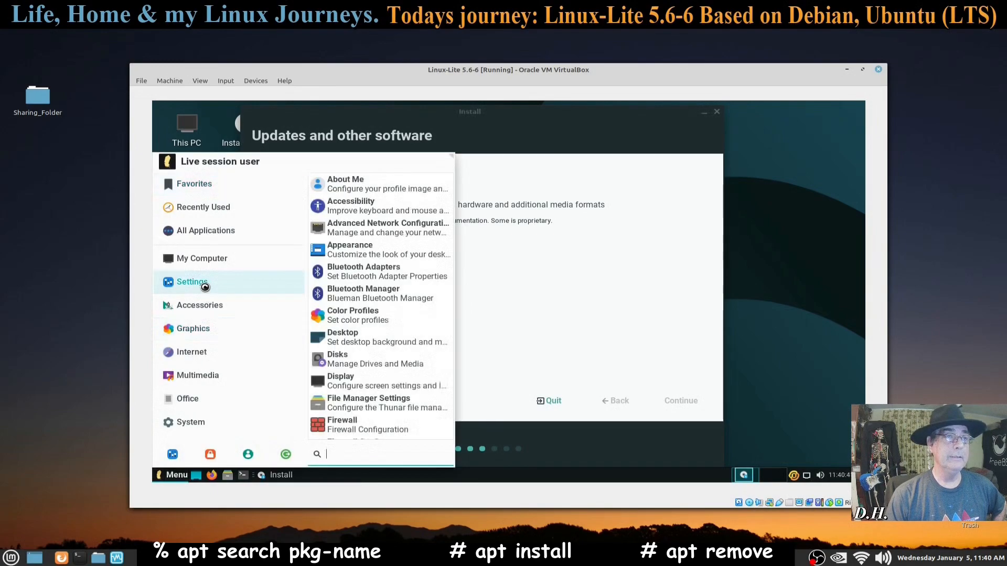
click(356, 383)
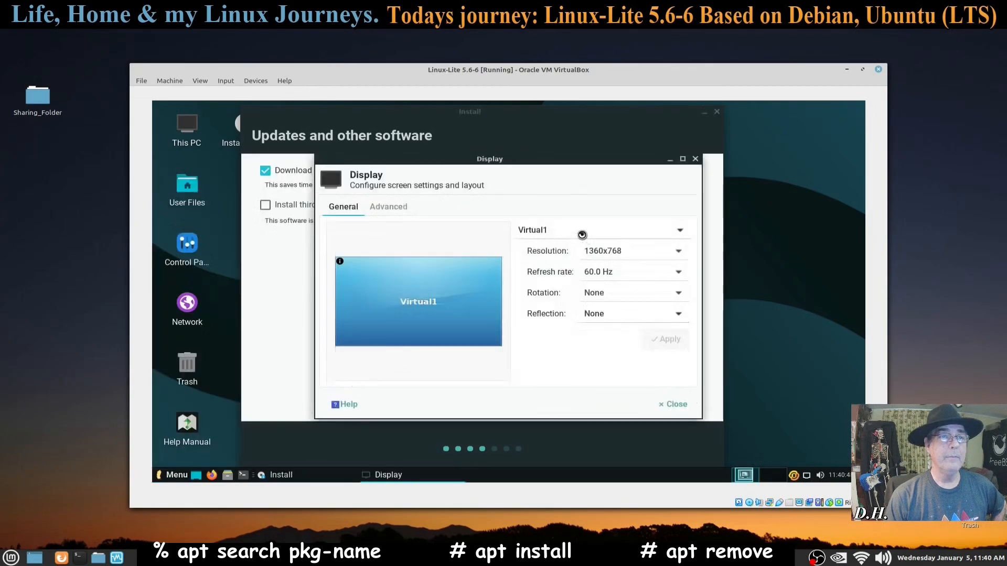
click(678, 251)
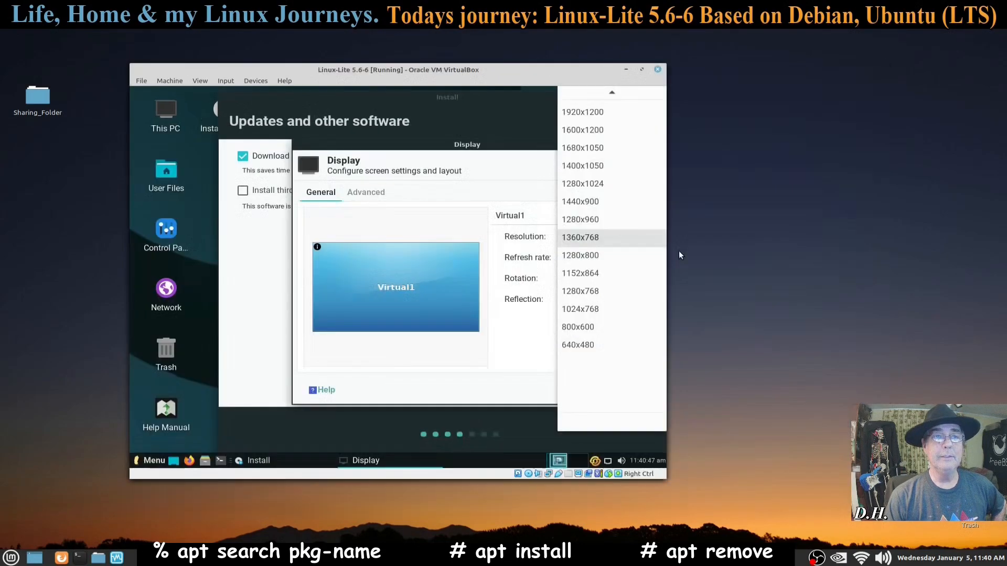
click(595, 201)
click(642, 325)
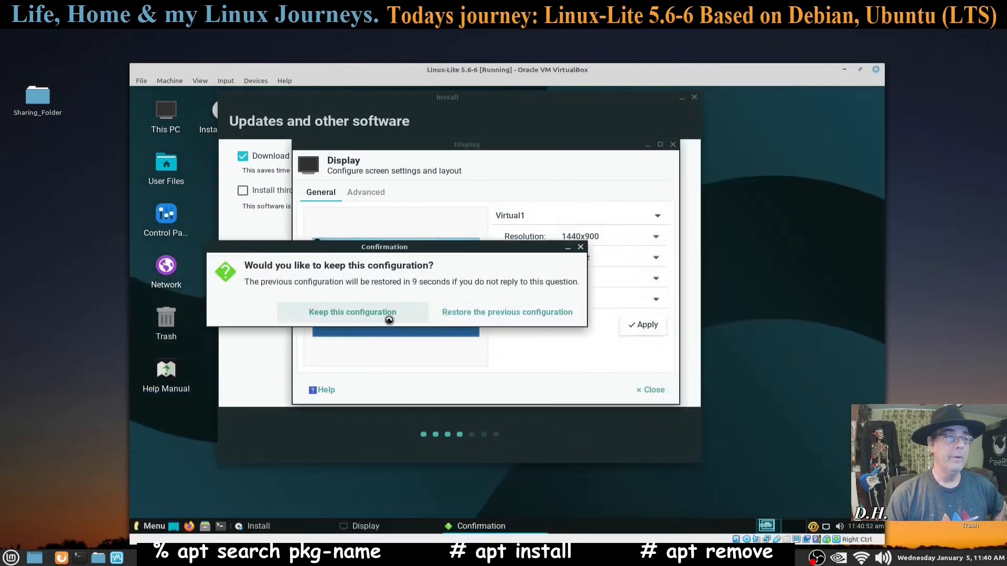
click(387, 317)
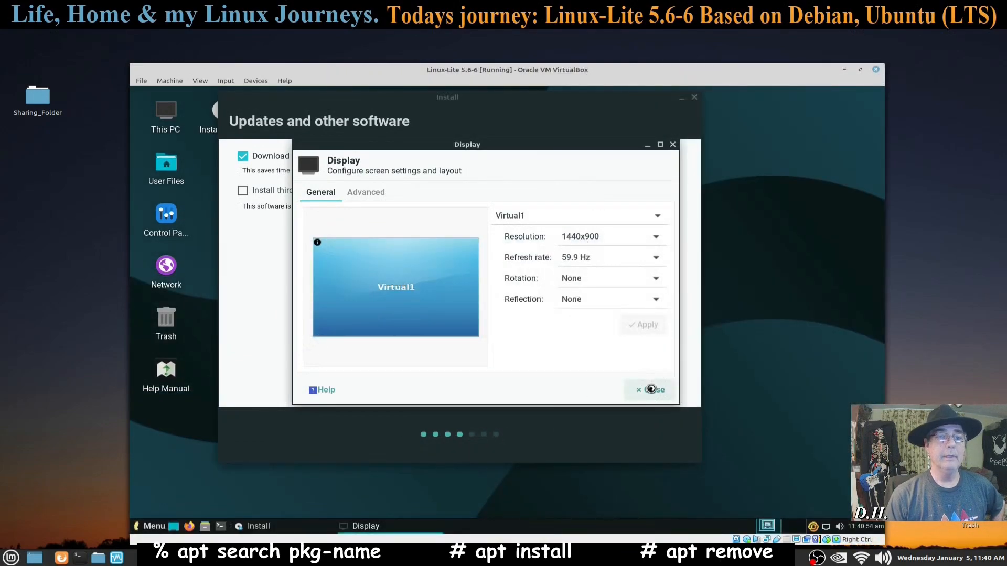
click(650, 389)
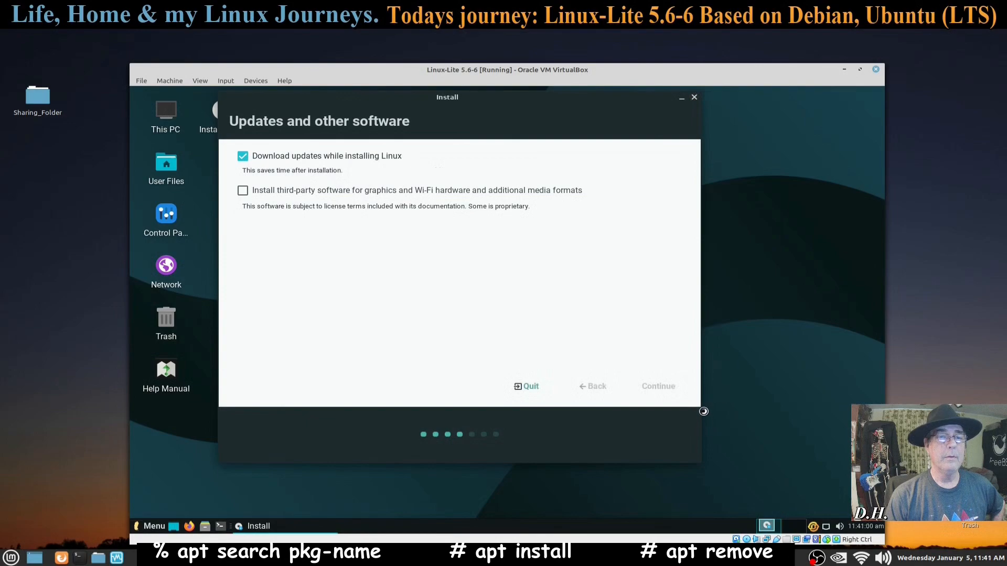
Step: Choose 'Something else' manual partitioning, leaving advanced features at None
click(259, 222)
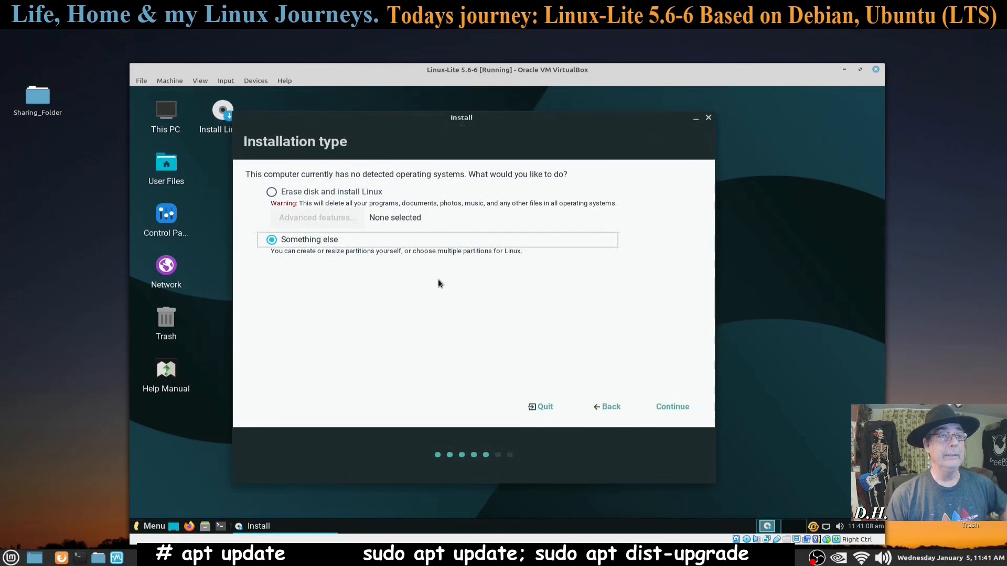
click(270, 193)
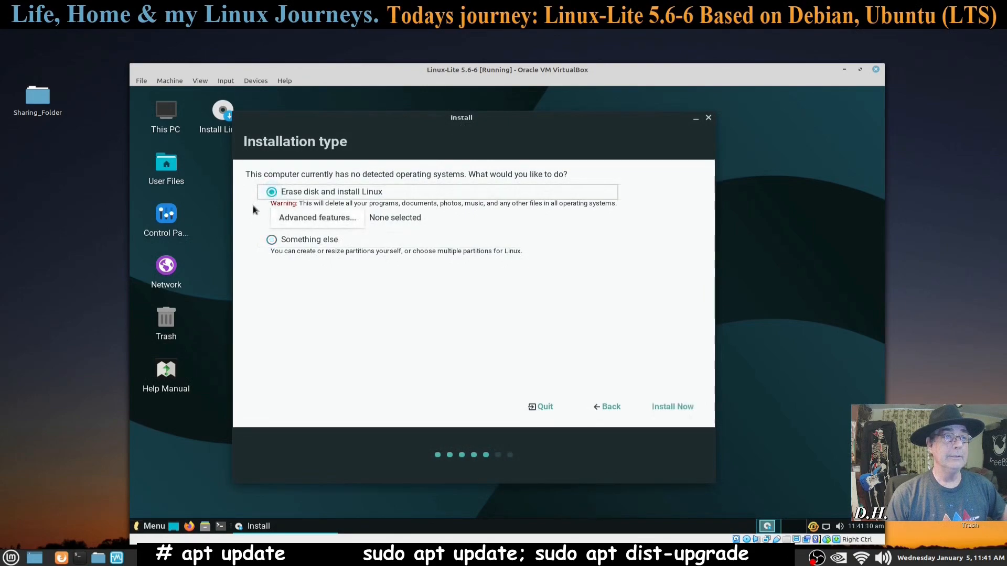
click(318, 221)
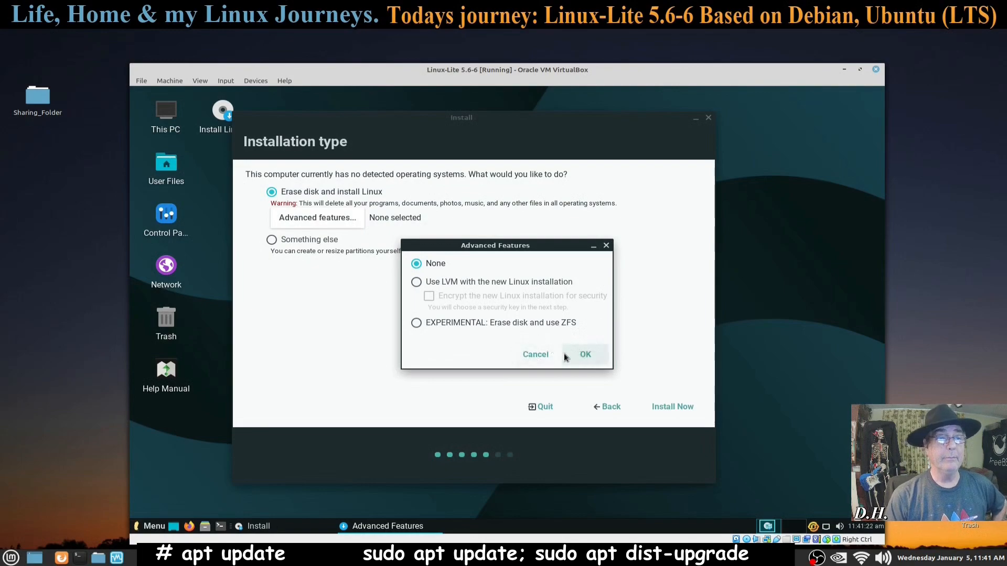
click(581, 357)
click(281, 241)
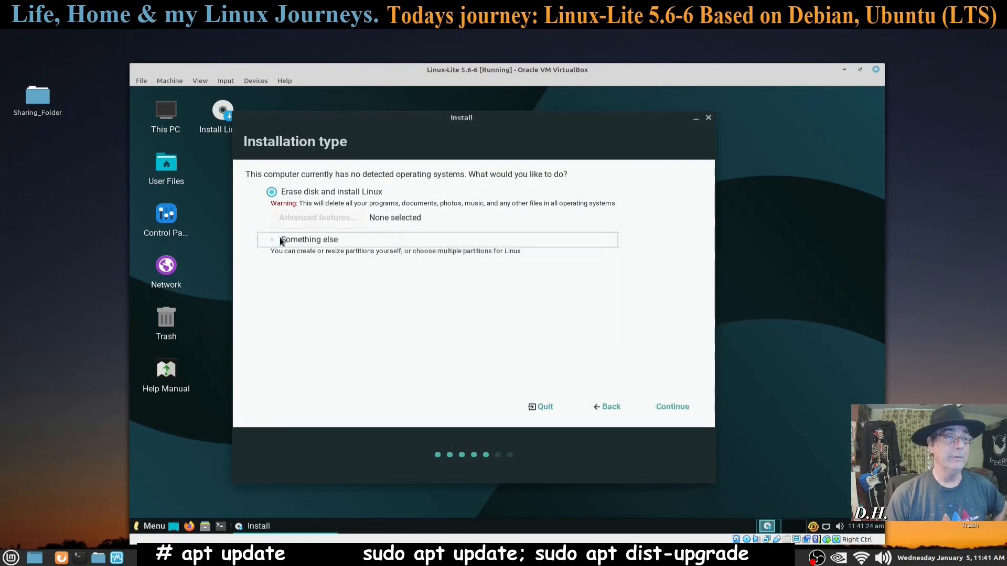
click(662, 408)
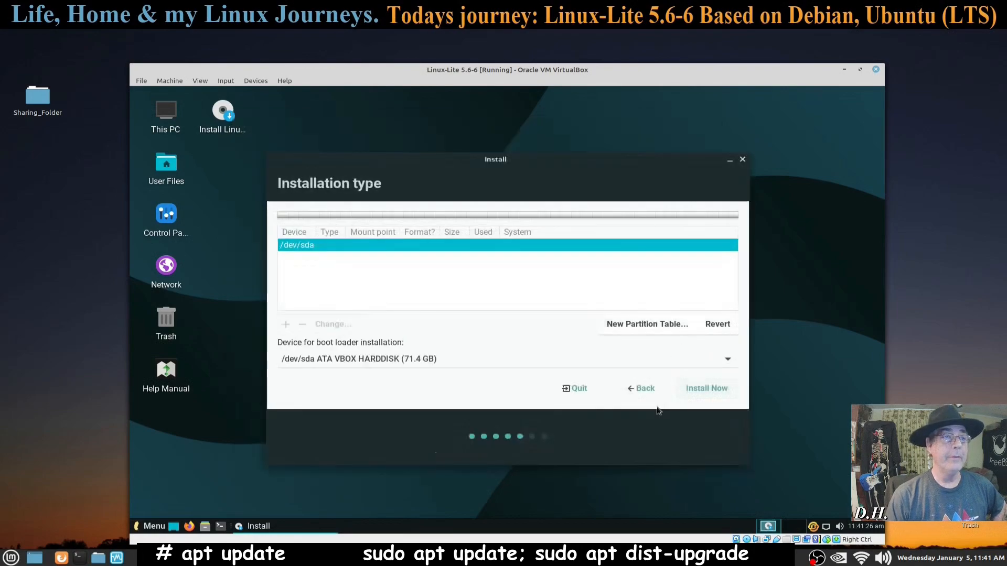
Step: Create a new empty partition table on /dev/sda and select its 71403 MB free space
click(641, 325)
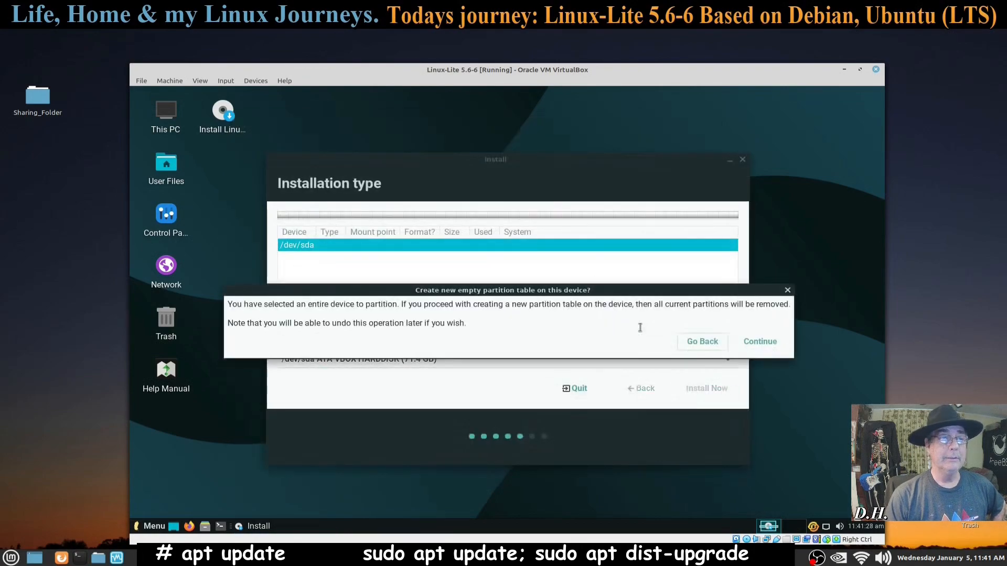
click(767, 342)
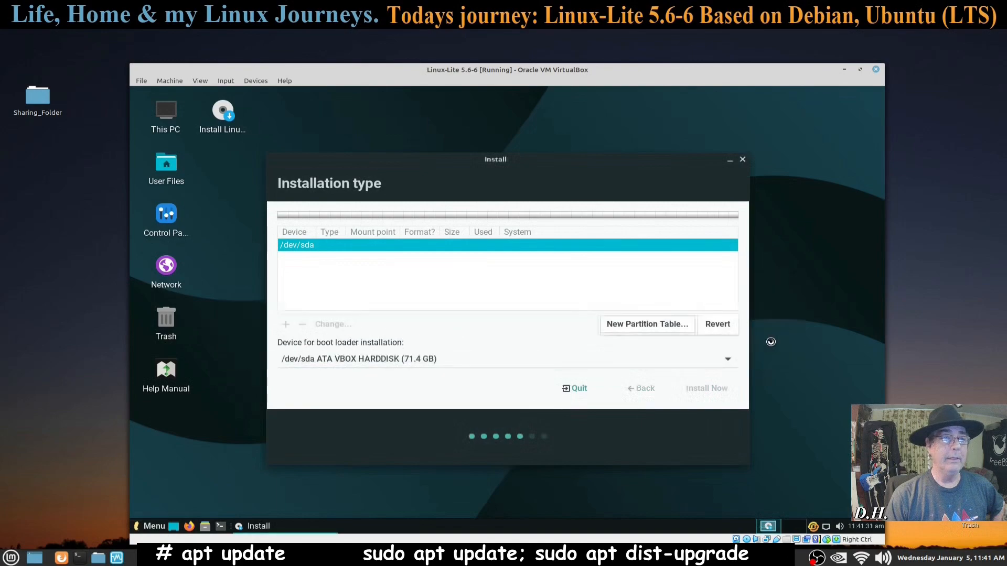
click(313, 258)
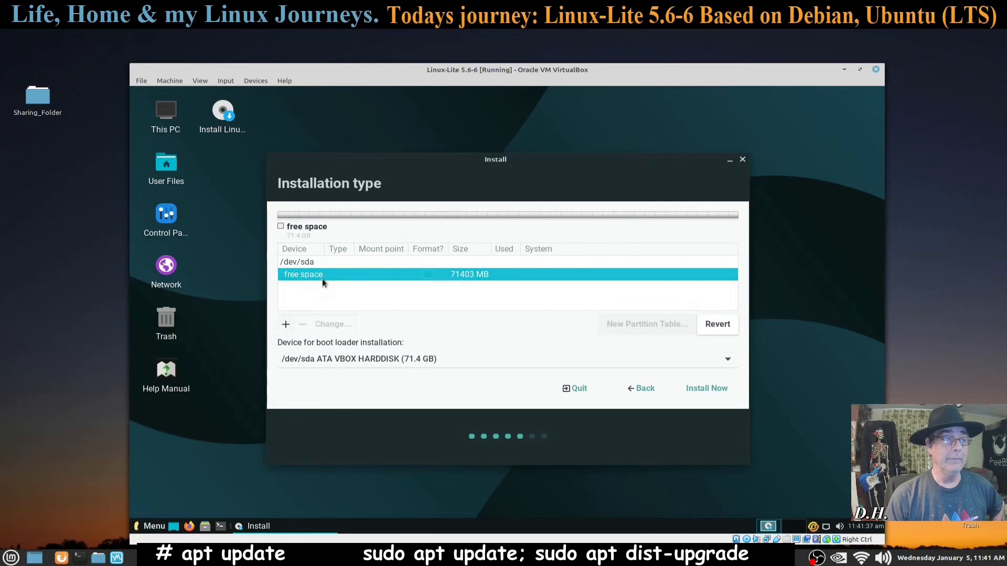
Step: Create a 512 MB EFI System Partition, then select the remaining 70892 MB free space
click(286, 324)
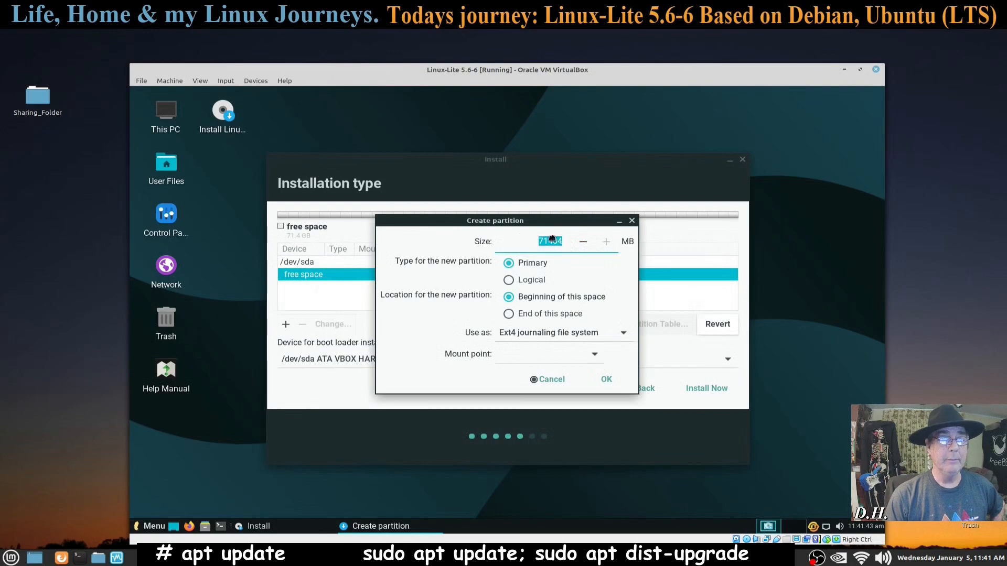
click(560, 241)
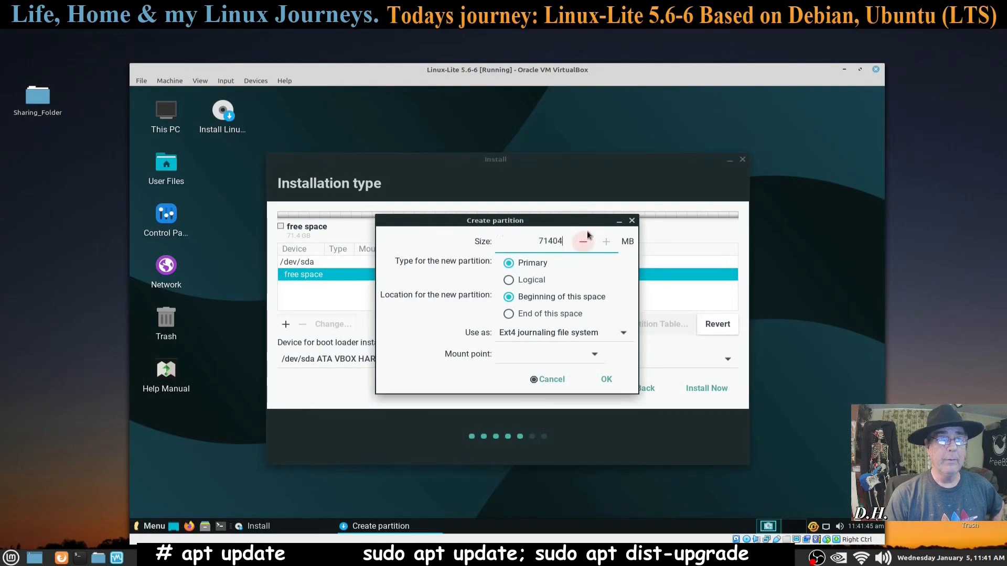
key(BackSpace)
key(BackSpace)
key(BackSpace)
key(BackSpace)
key(BackSpace)
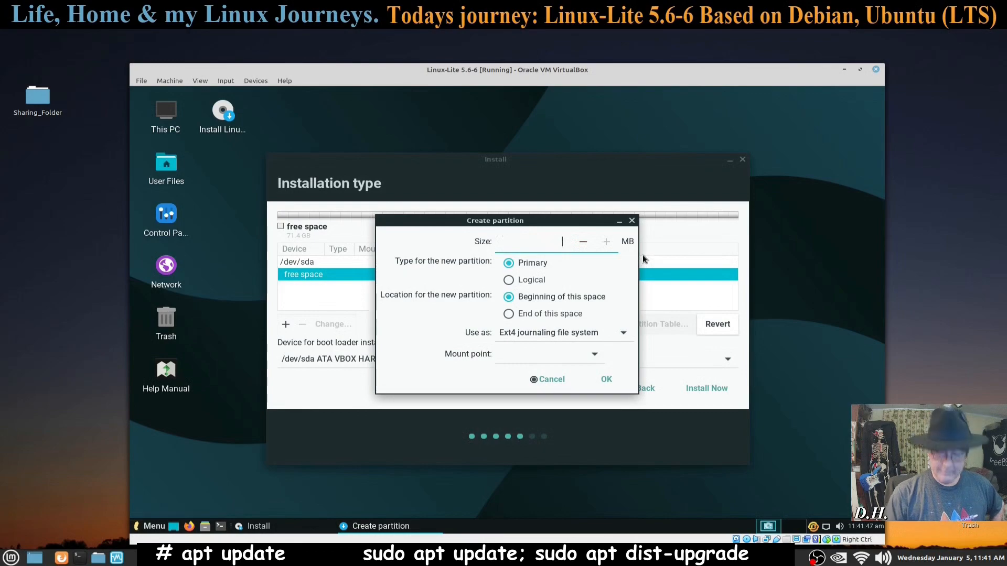
text(512)
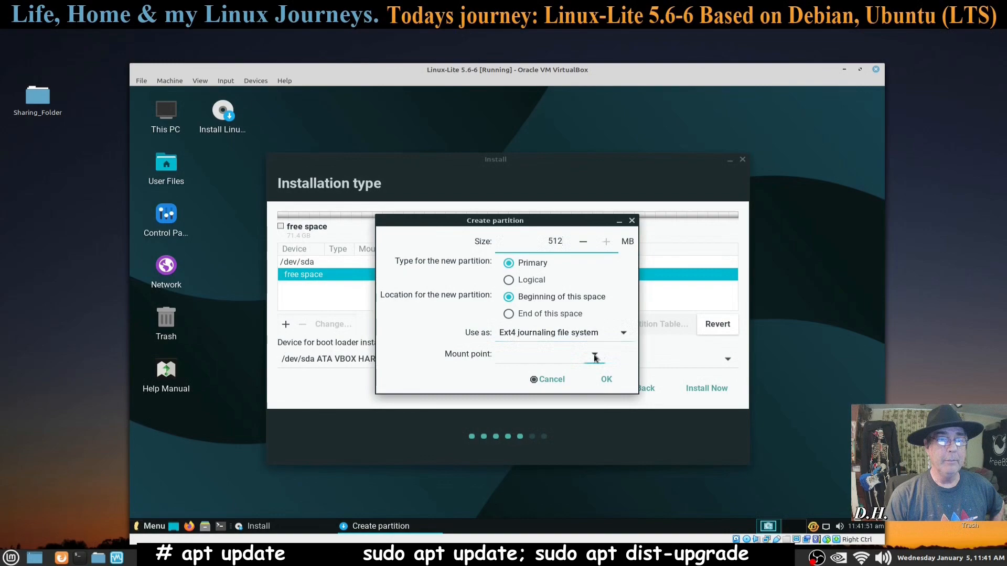
click(614, 333)
scroll(580, 439, down, 2)
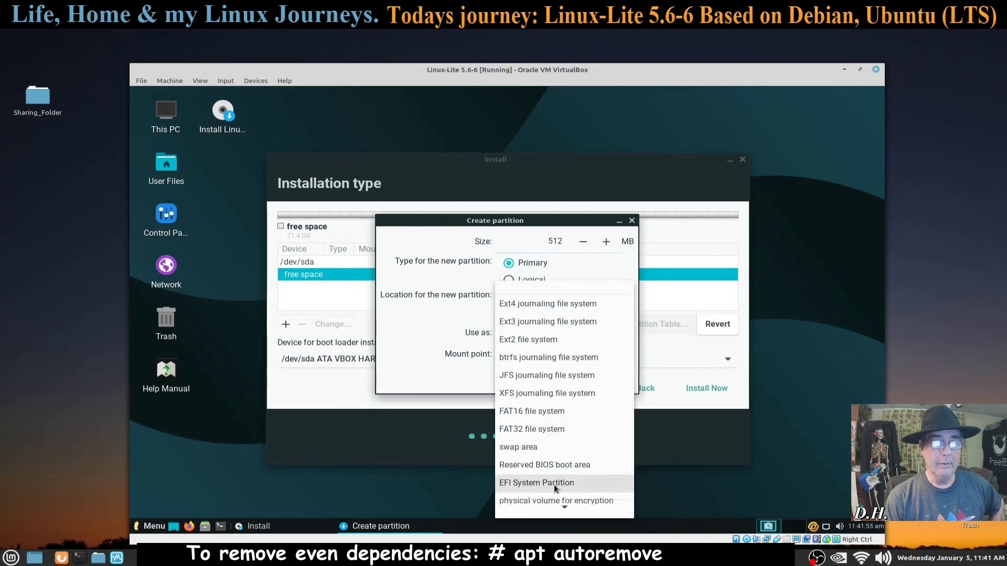
click(553, 483)
drag(549, 219, 474, 211)
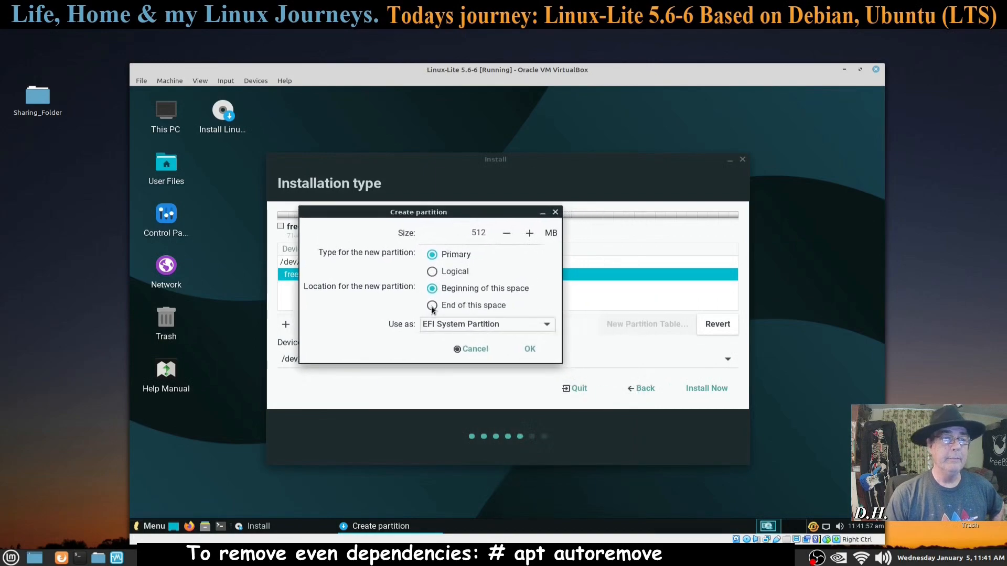
click(531, 349)
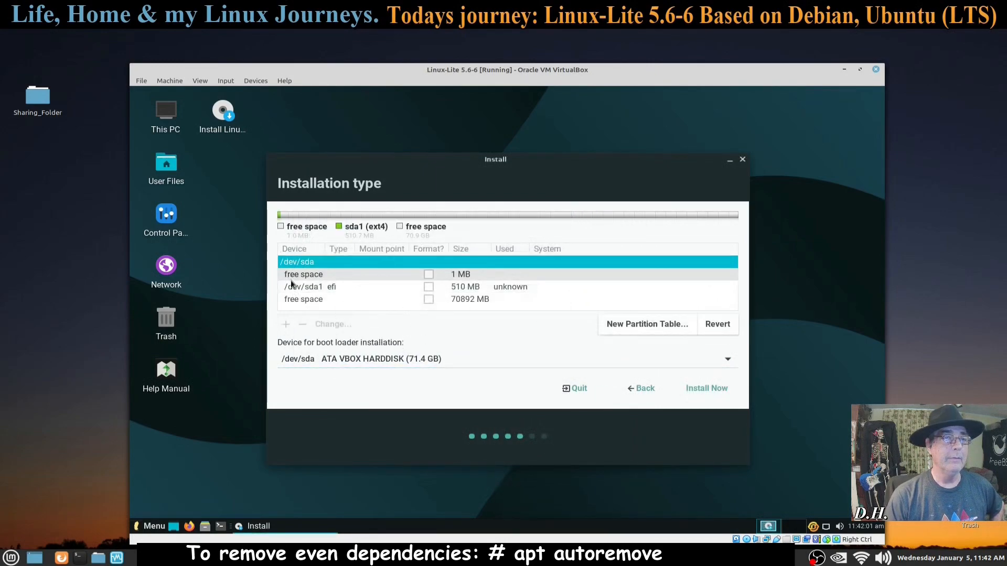
click(303, 299)
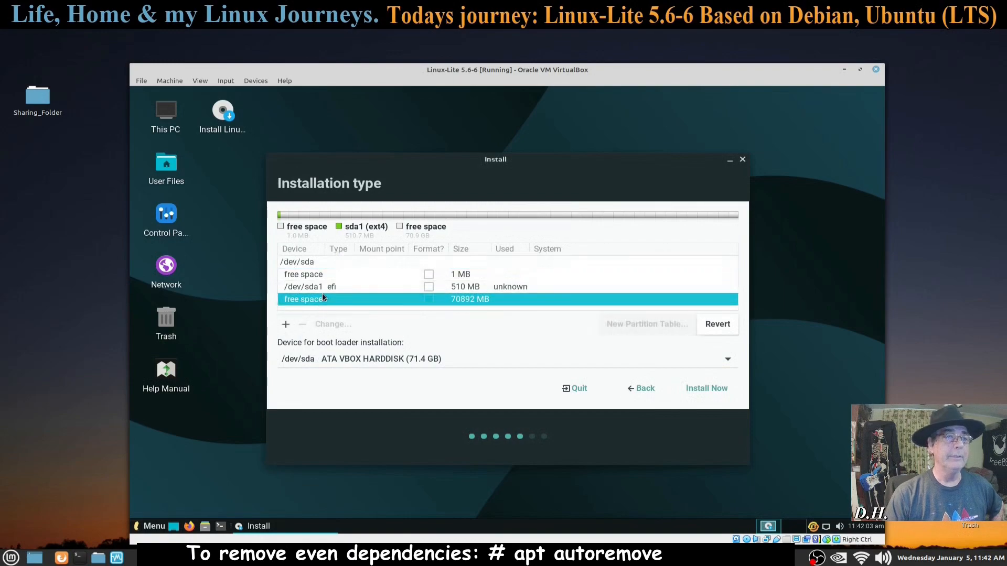
Step: Create a 6144 MB partition used as swap area in the remaining free space
click(286, 324)
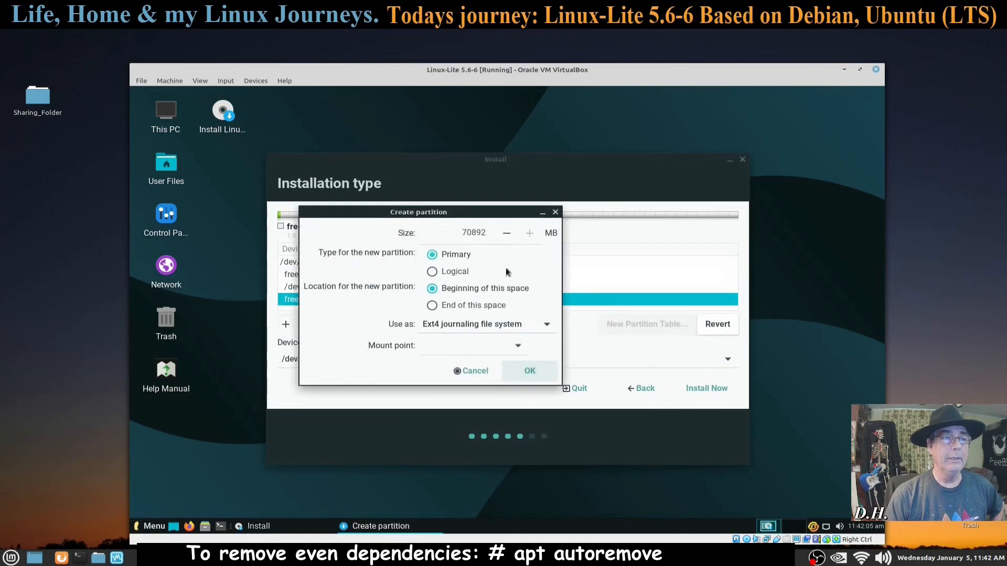
click(483, 233)
key(BackSpace)
key(BackSpace)
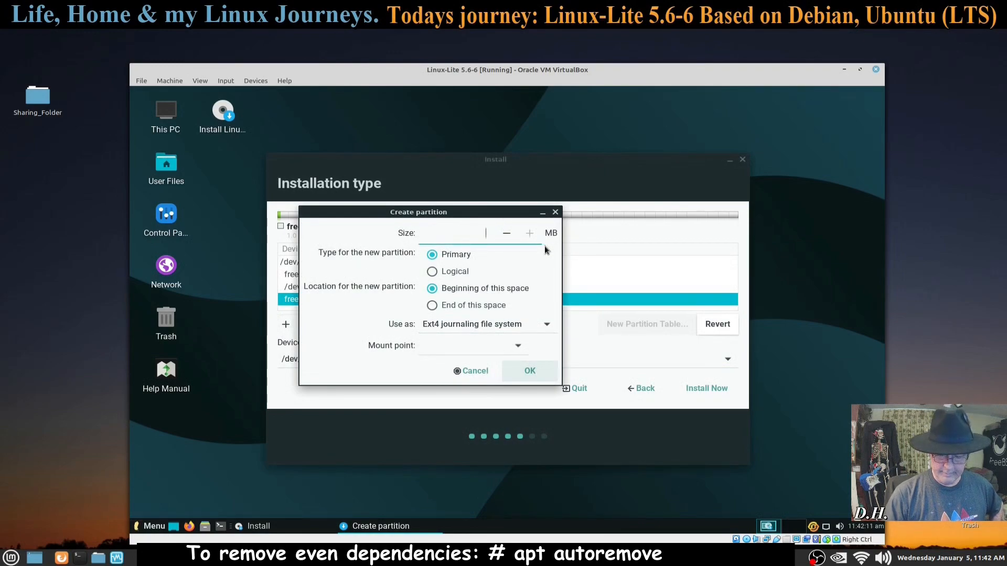
text(6144)
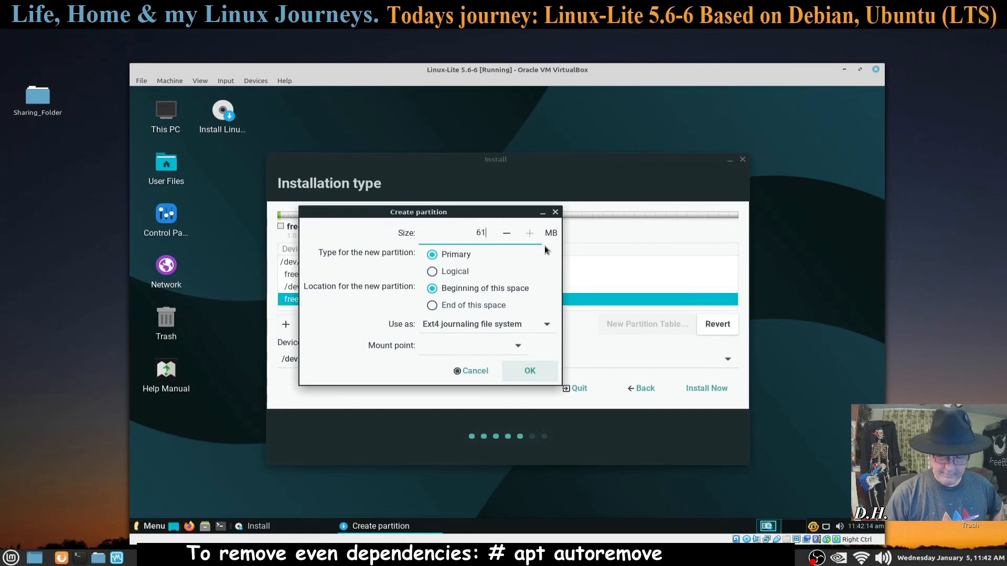
click(544, 325)
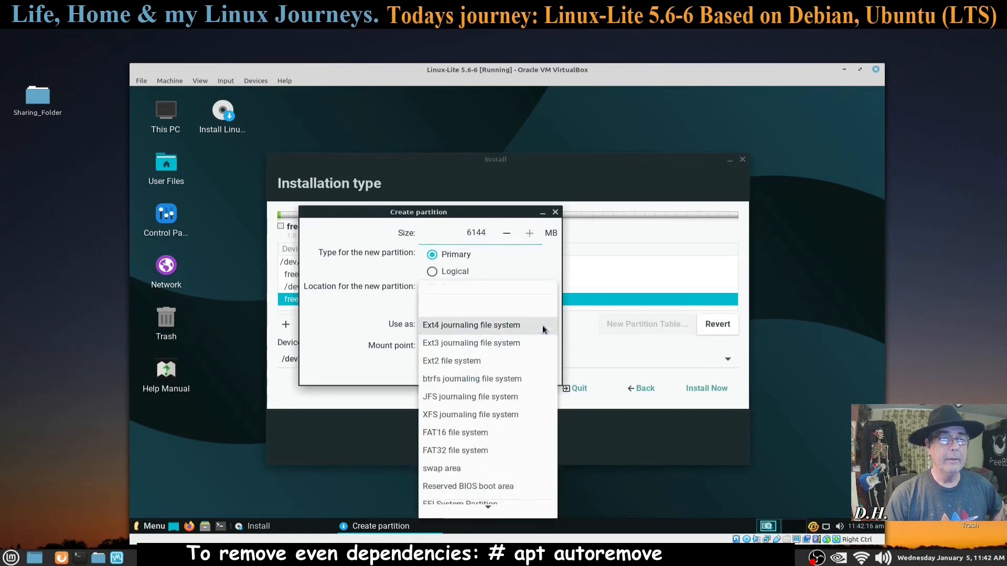
click(475, 469)
click(529, 348)
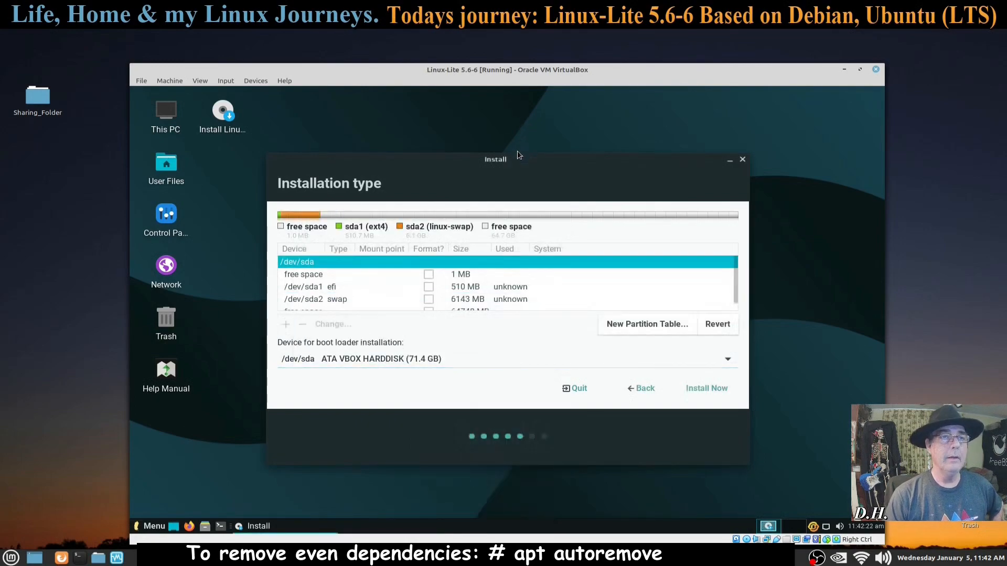
Step: Create a new 35749 MB ext4 partition in the 64748 MB free space
drag(516, 151, 516, 114)
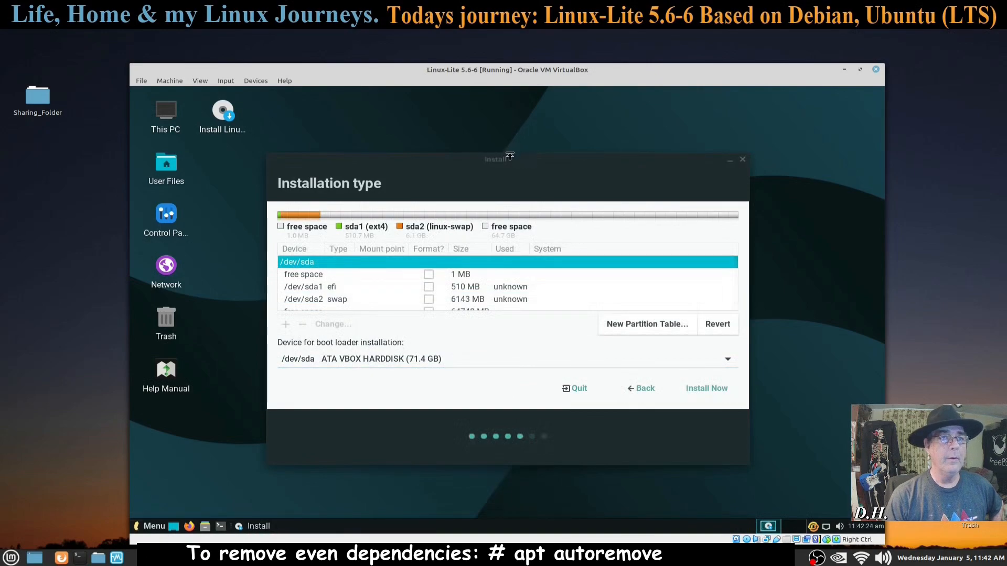
drag(510, 156, 513, 112)
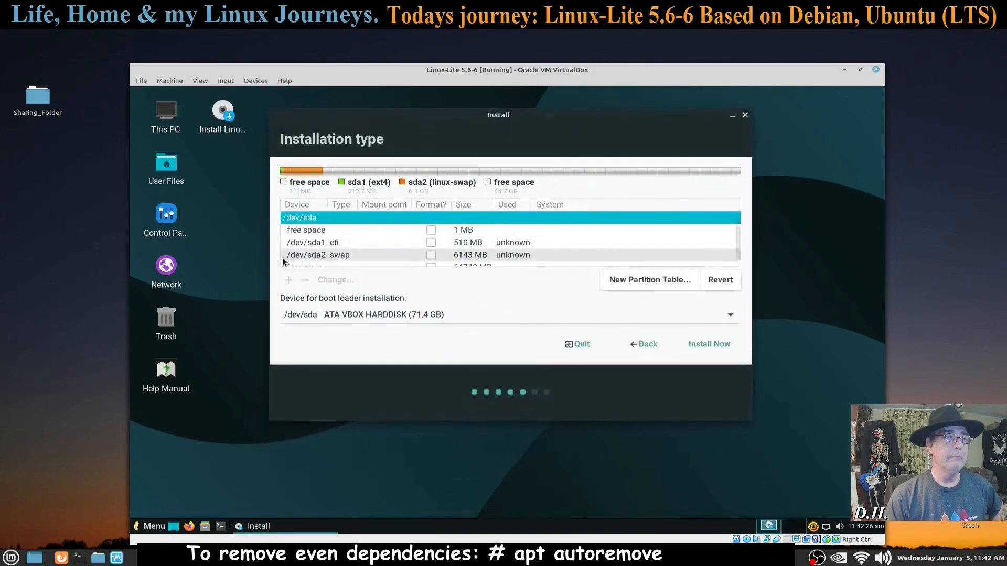
scroll(371, 250, down, 1)
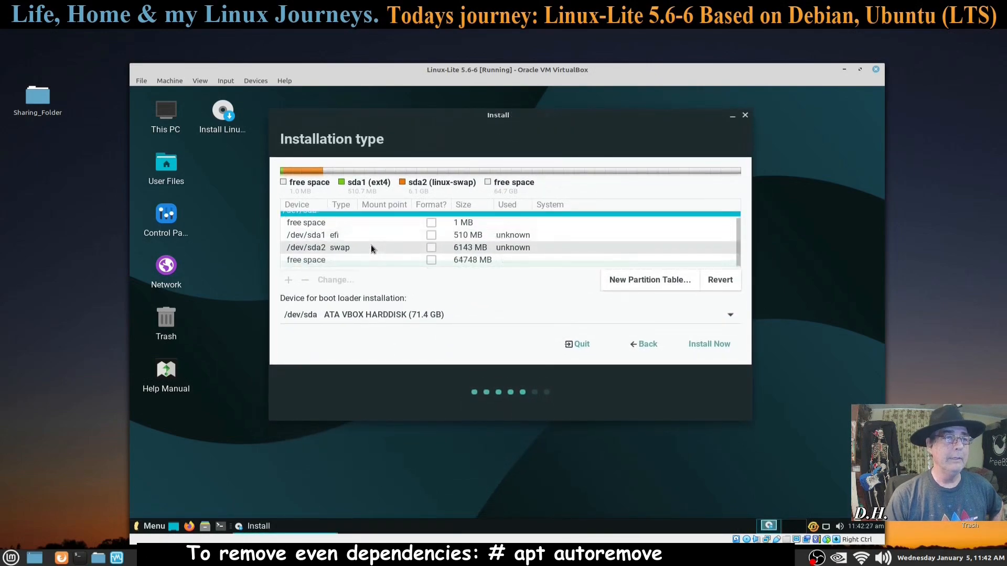
click(309, 261)
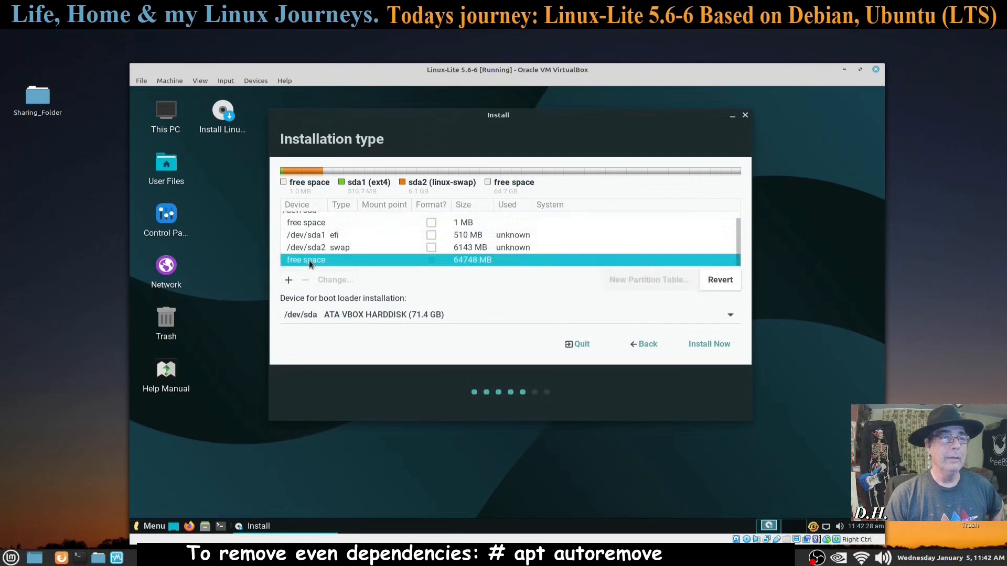
click(289, 281)
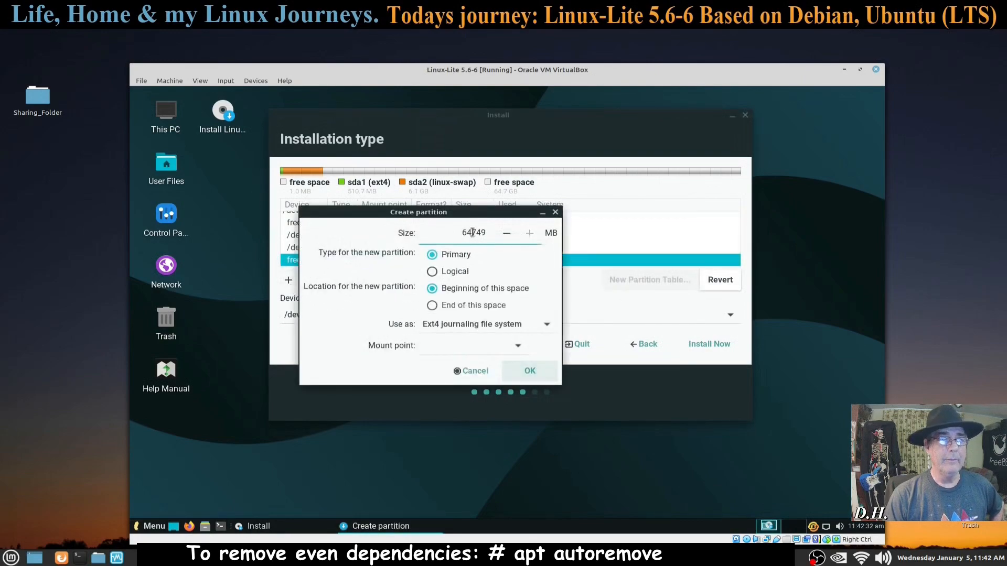
key(BackSpace)
key(BackSpace)
text(3)
key(Return)
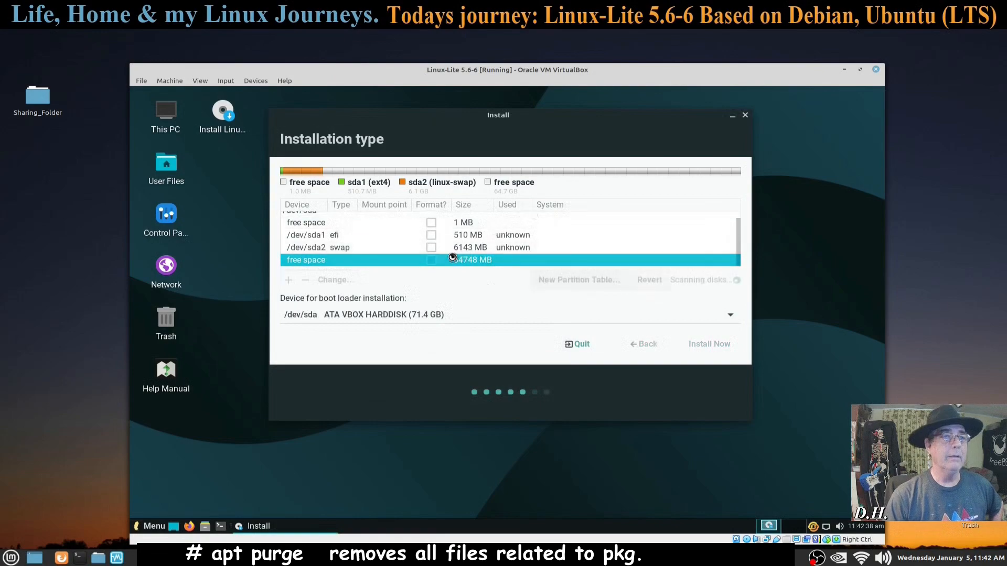
Step: Set the mount point of the new /dev/sda3 ext4 partition to /
right_click(419, 261)
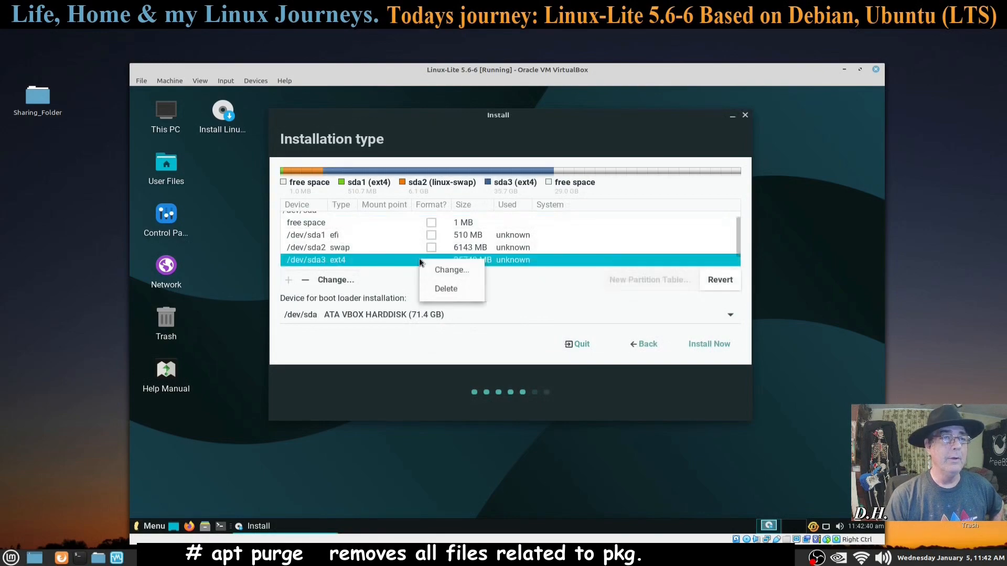
click(441, 271)
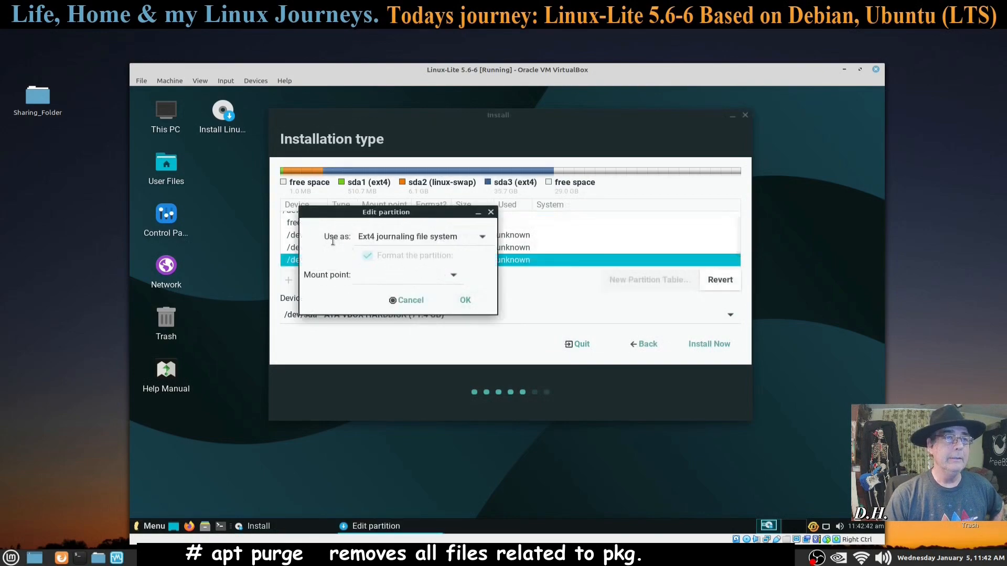
click(453, 275)
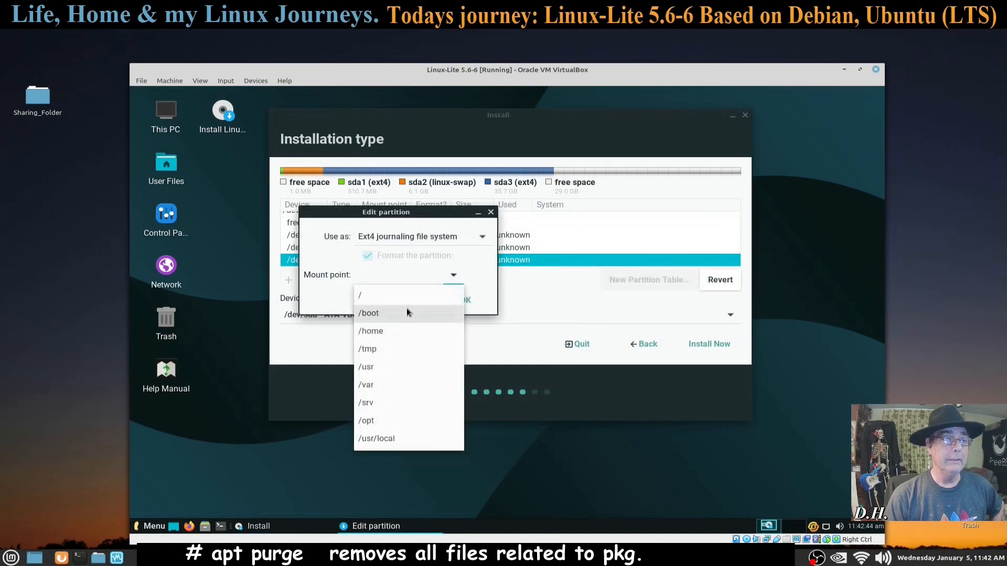
click(405, 296)
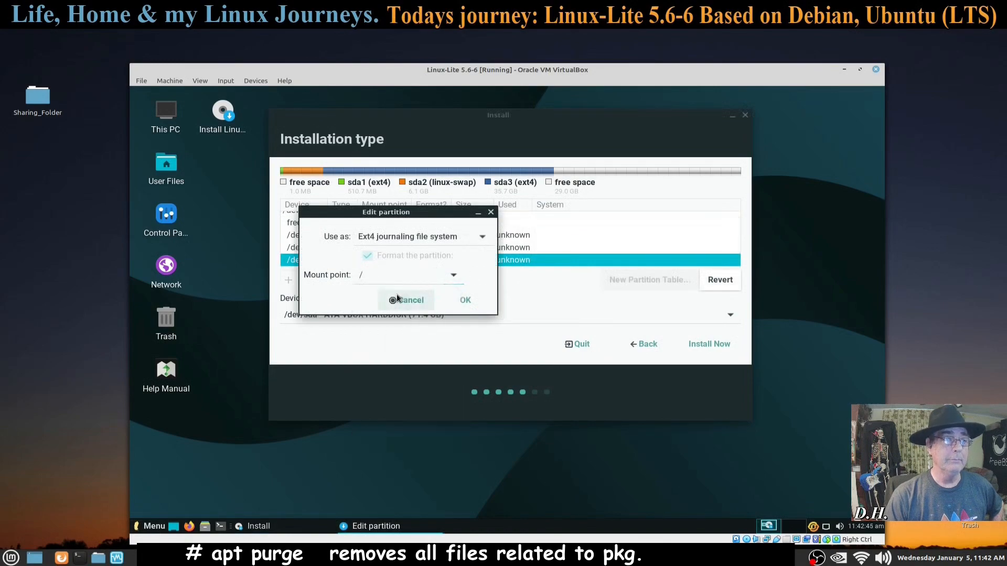
click(467, 300)
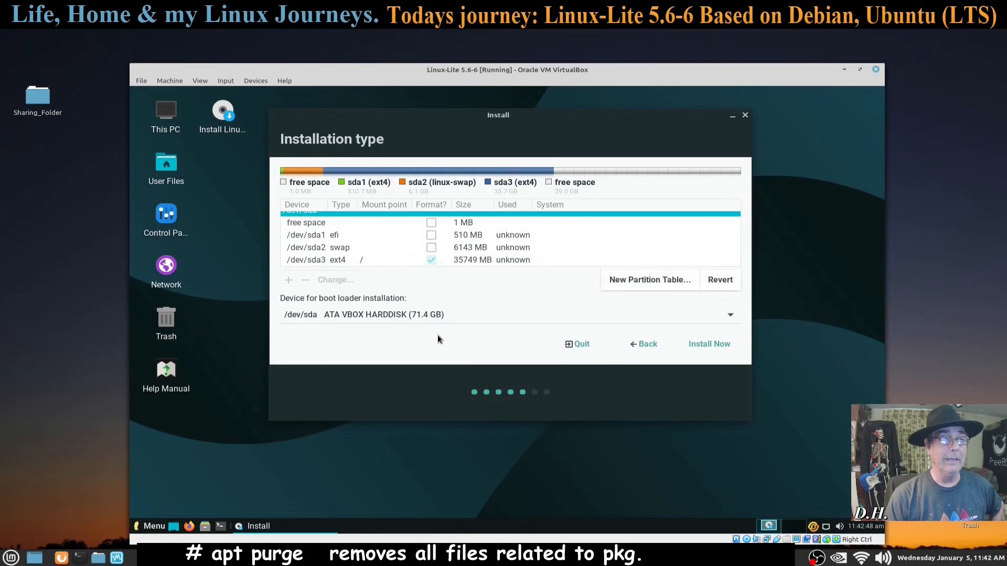
Step: Turn the remaining 28999 MB free space into an ext4 /home partition and review the list
scroll(536, 236, down, 1)
click(321, 261)
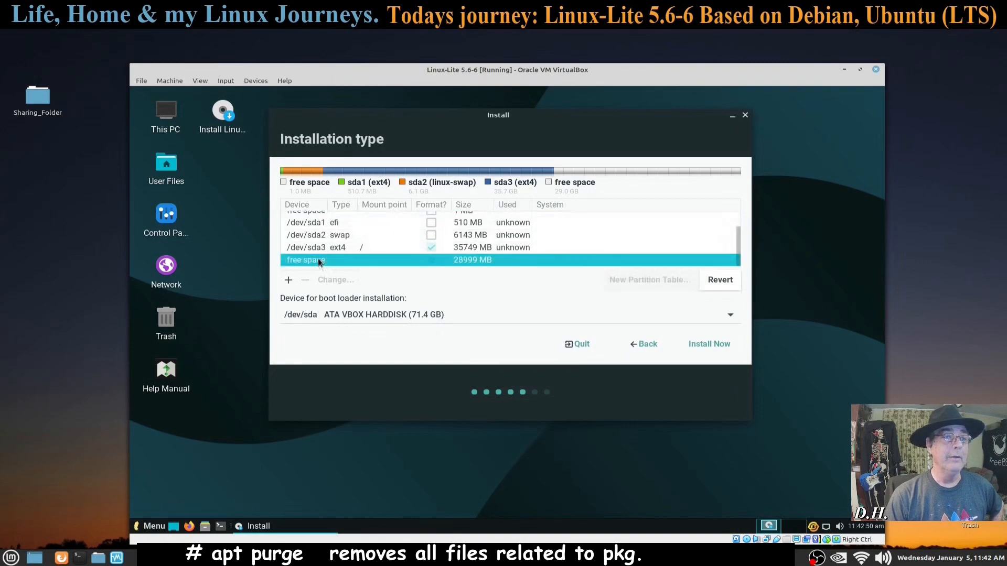
click(288, 280)
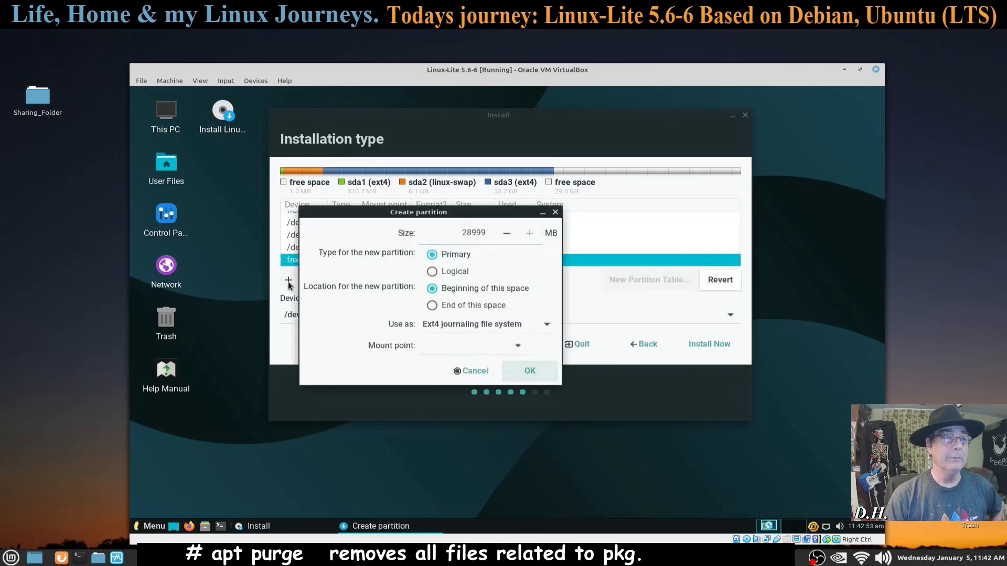
click(518, 346)
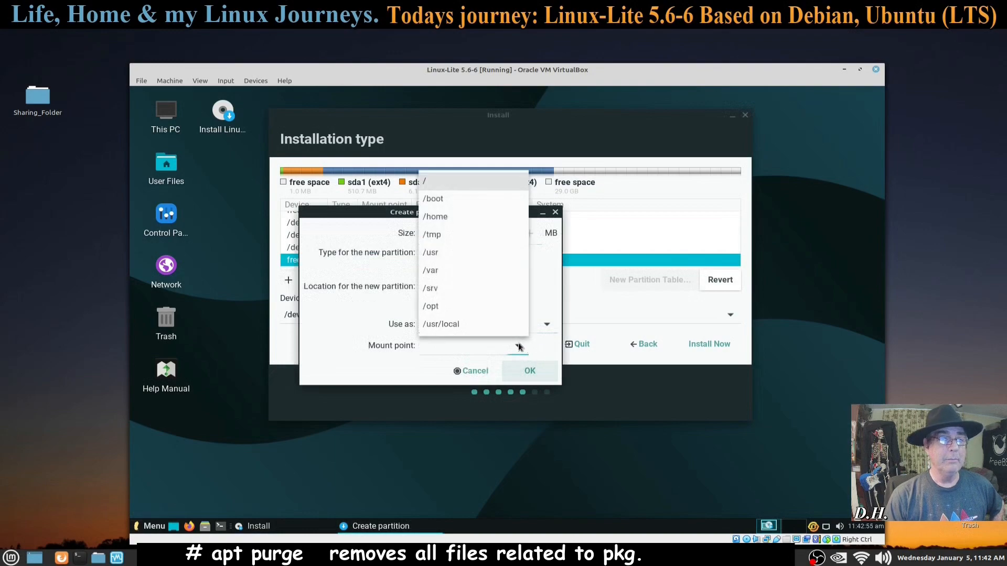
click(446, 217)
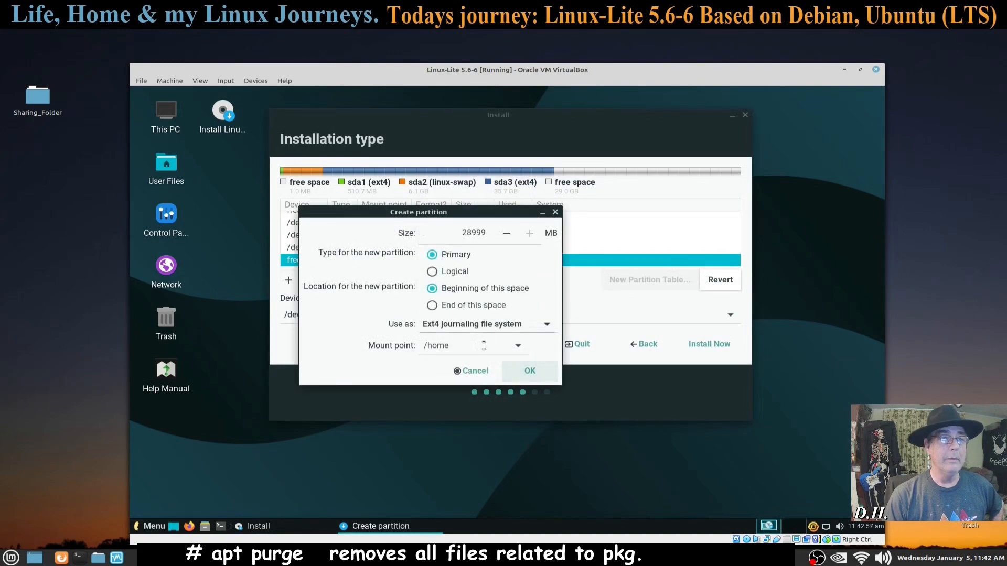
click(528, 371)
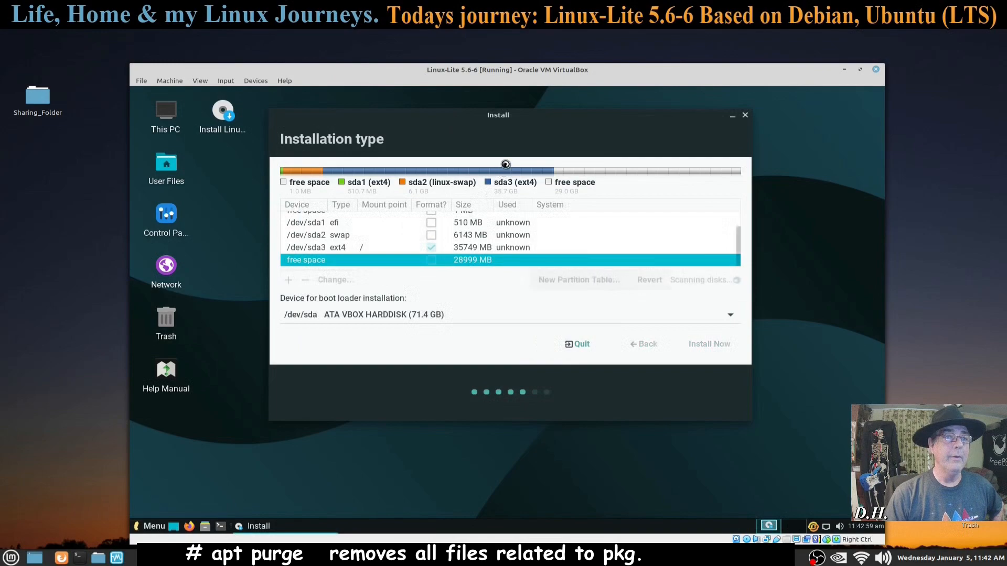
drag(498, 121, 465, 117)
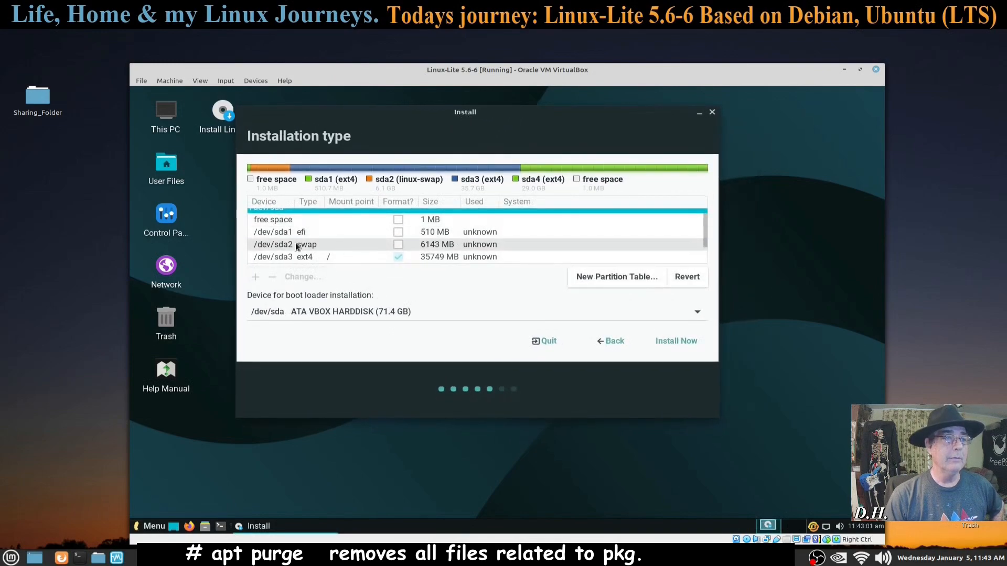
click(393, 231)
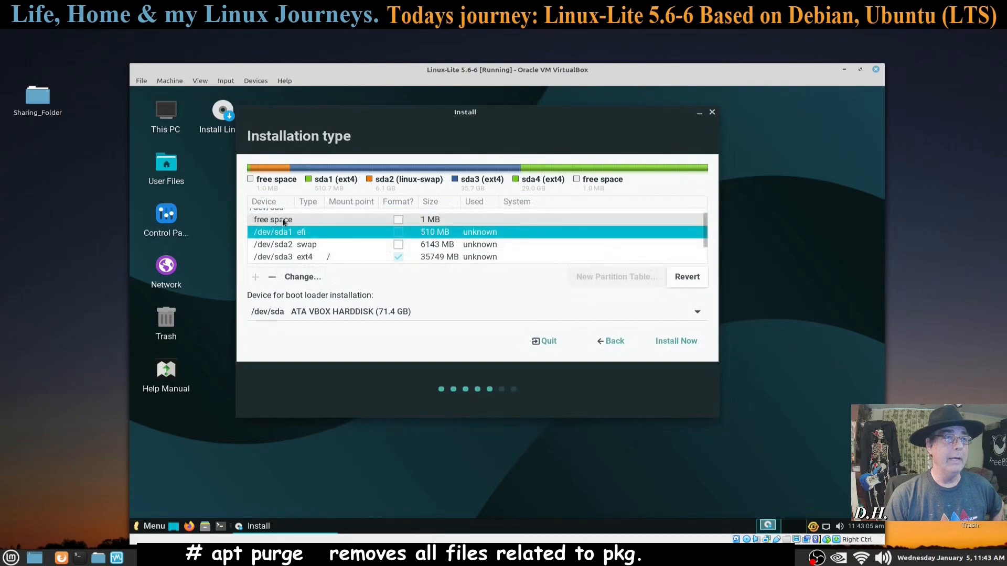
scroll(477, 255, down, 2)
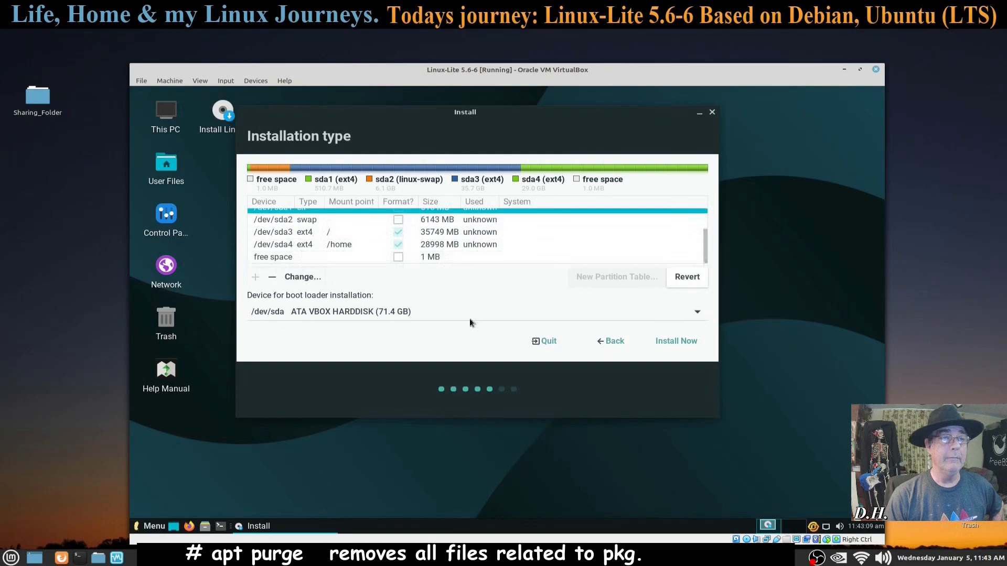
Step: Install Linux Lite and approve writing the four partitions to the disk
click(676, 342)
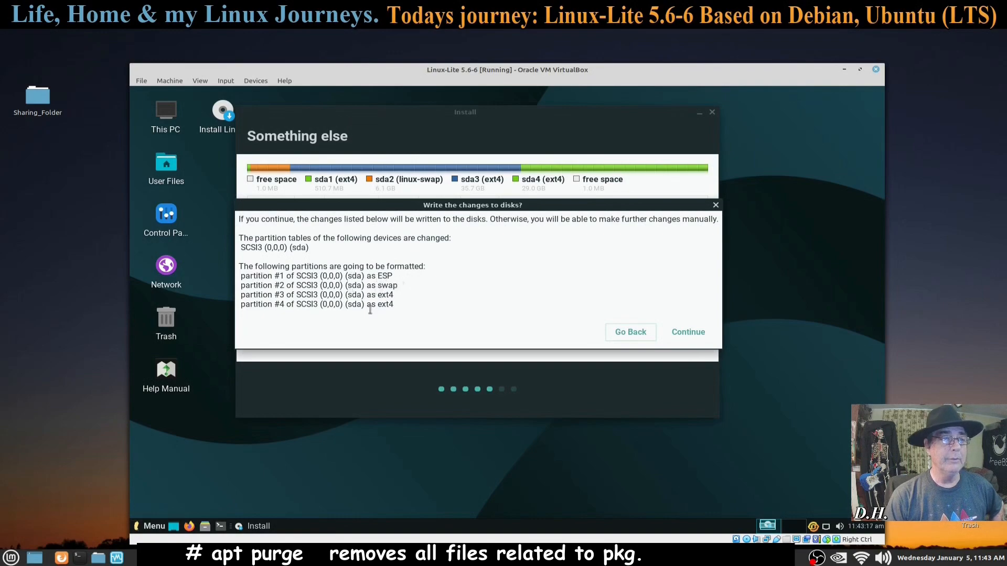
click(697, 333)
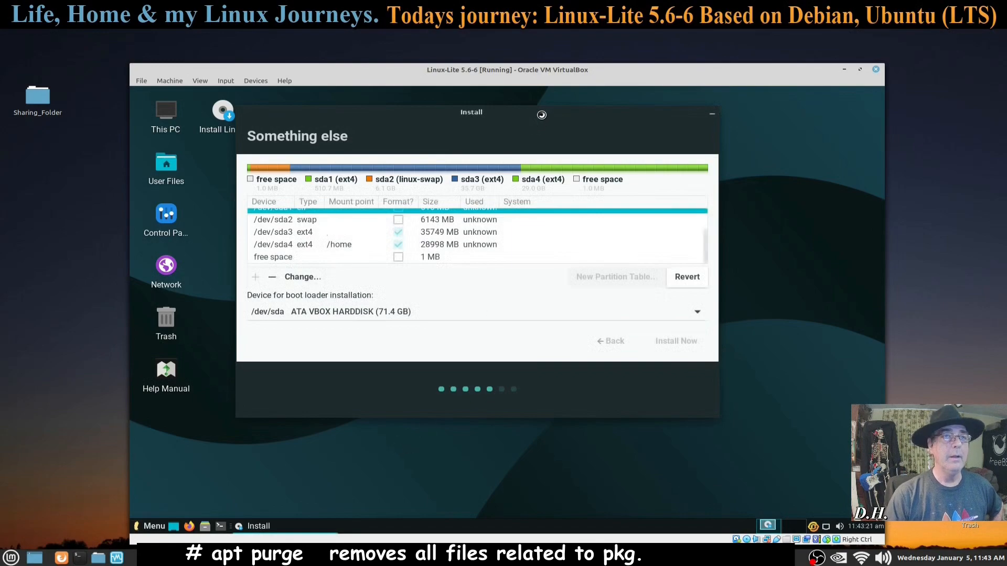
Step: Replace New York with Chicago as the installer's location and continue
drag(564, 74, 608, 55)
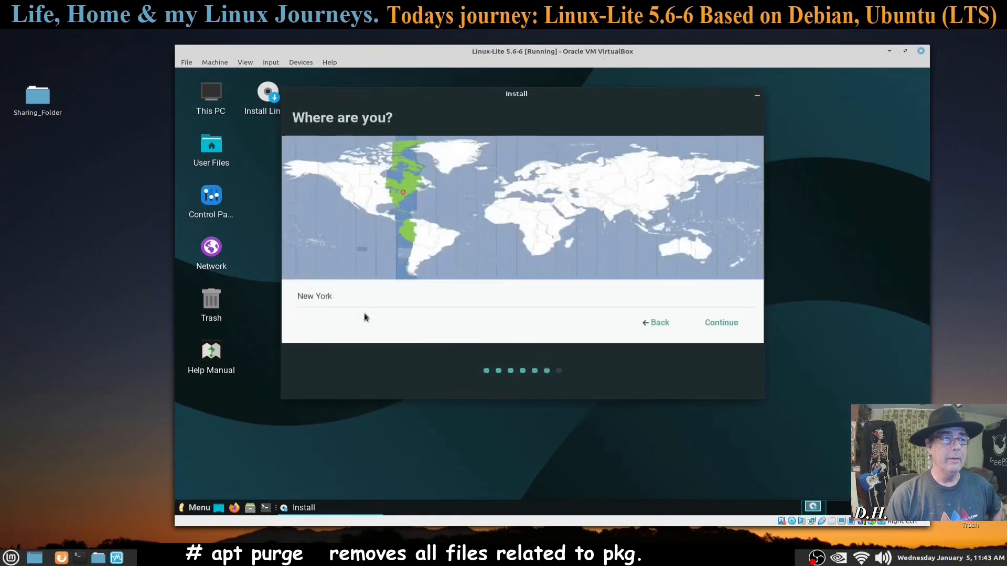
click(343, 296)
drag(341, 296, 270, 293)
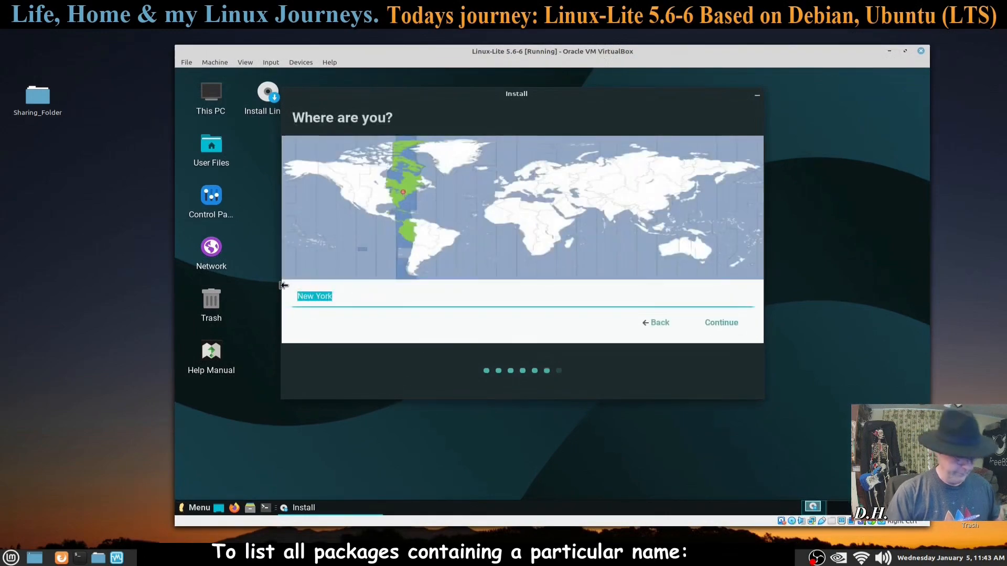
text(Chicago)
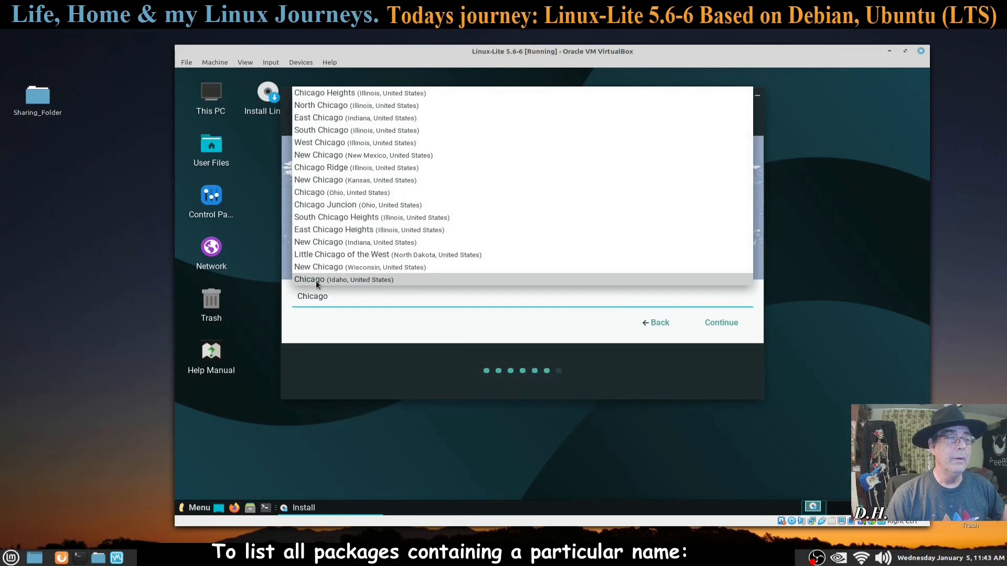
click(347, 241)
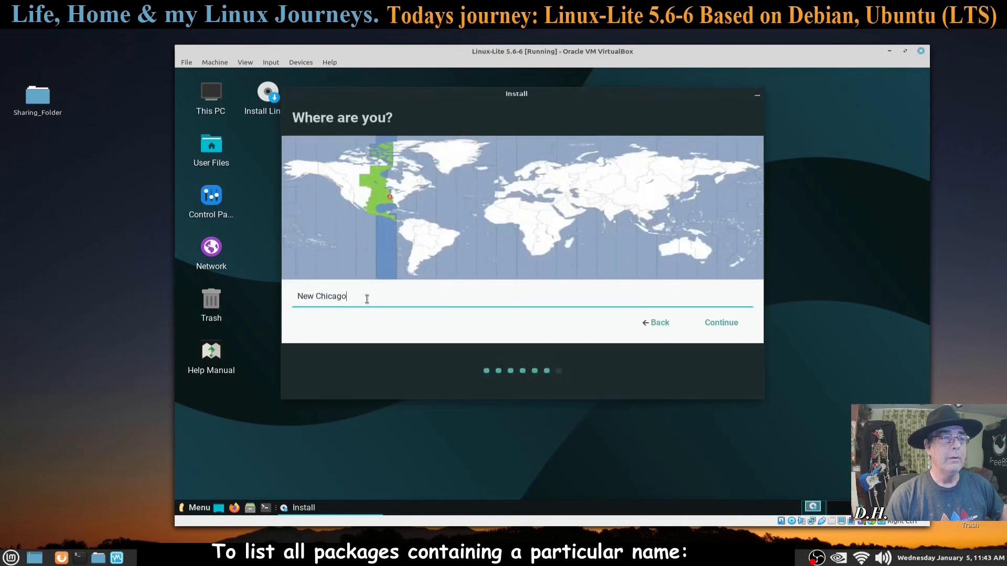
drag(317, 294, 265, 291)
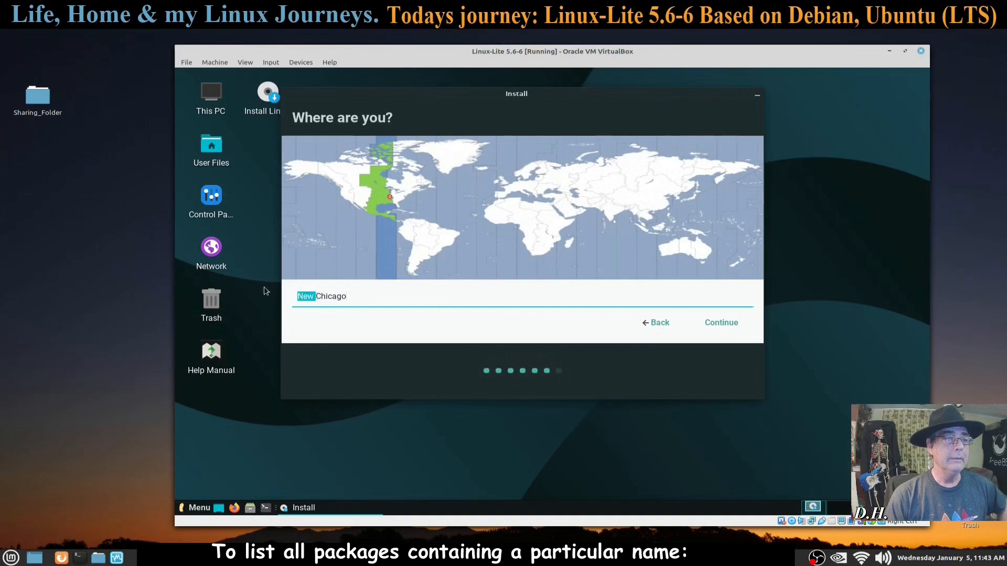
key(BackSpace)
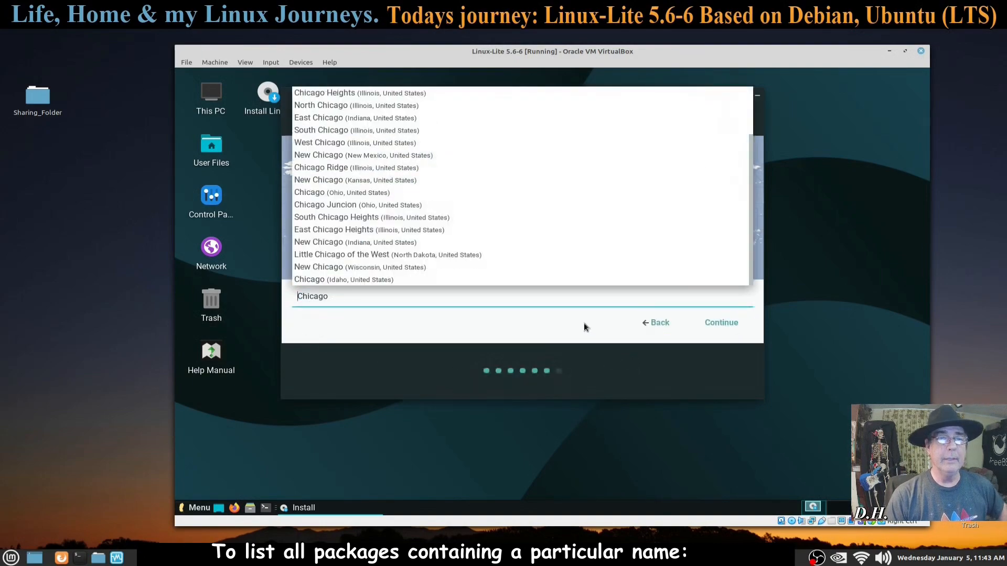
click(720, 322)
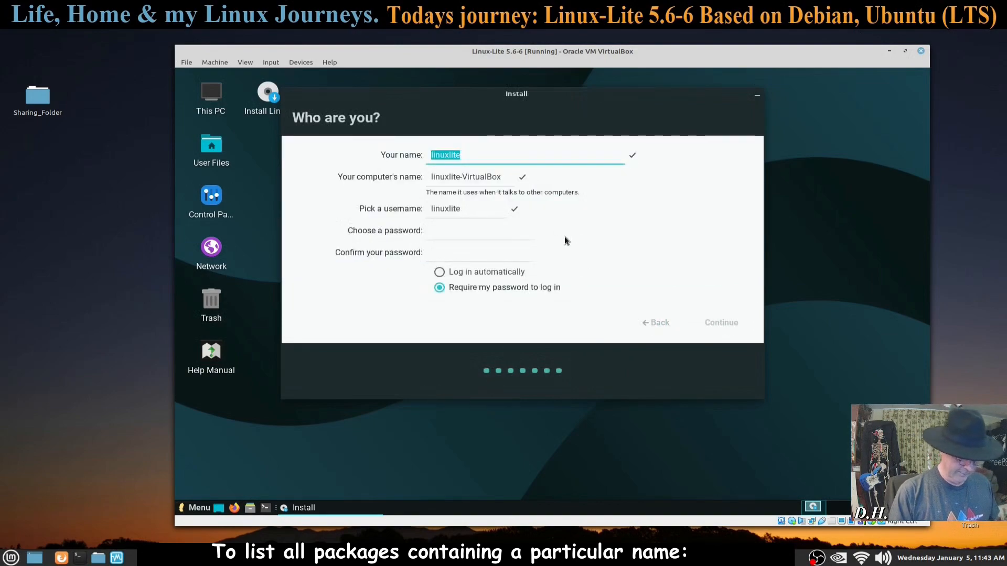
Step: Enter the user's name, then type the account password and confirm it
text(Dennis)
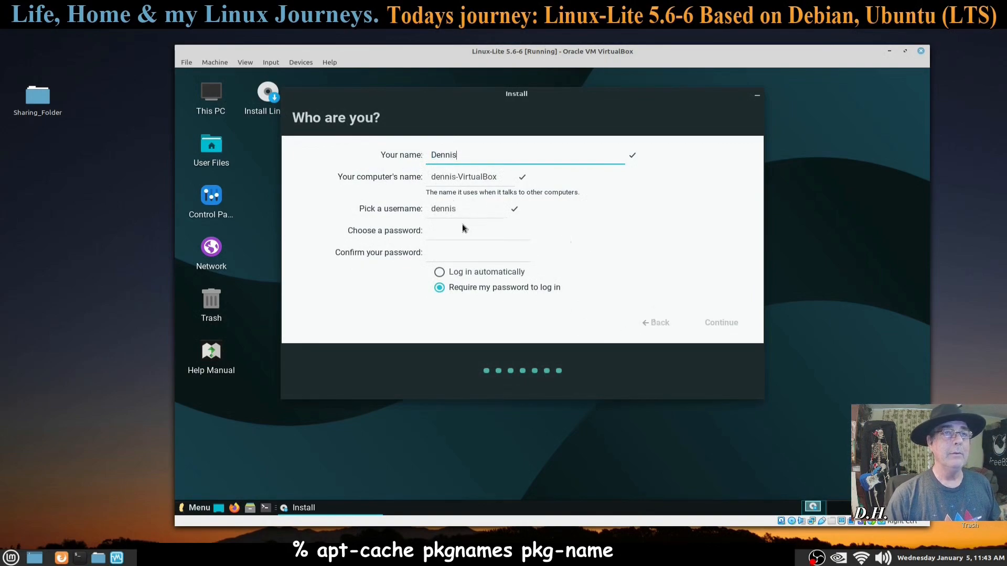
click(446, 232)
key(Tab)
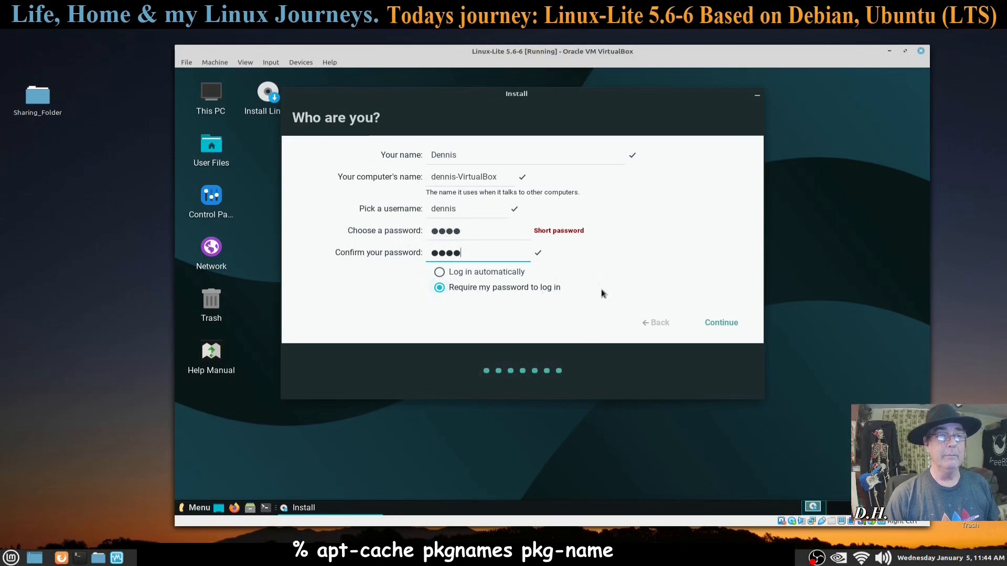
Step: Continue past the account page, expand the copying-files log, and move the installer window up
click(720, 321)
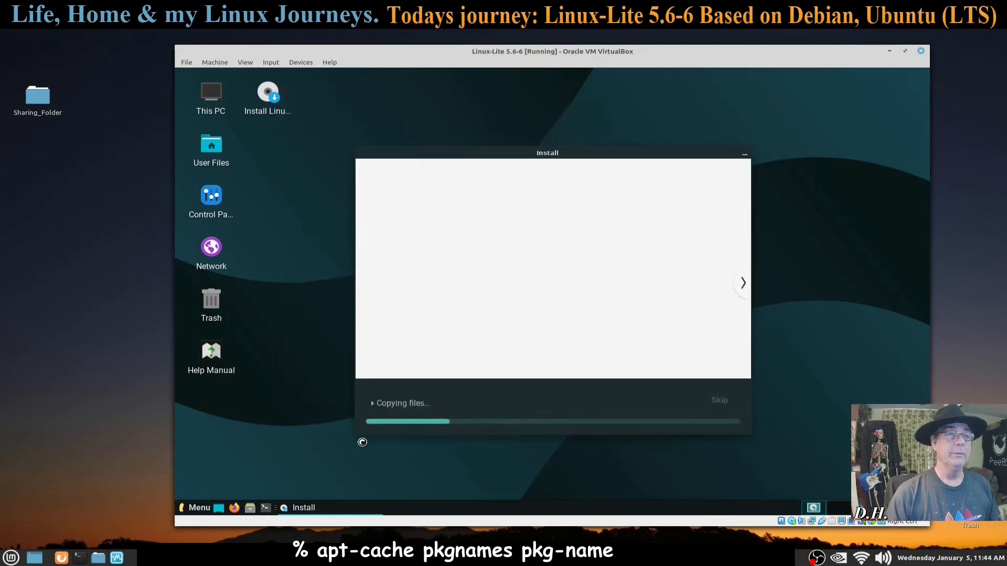
click(379, 407)
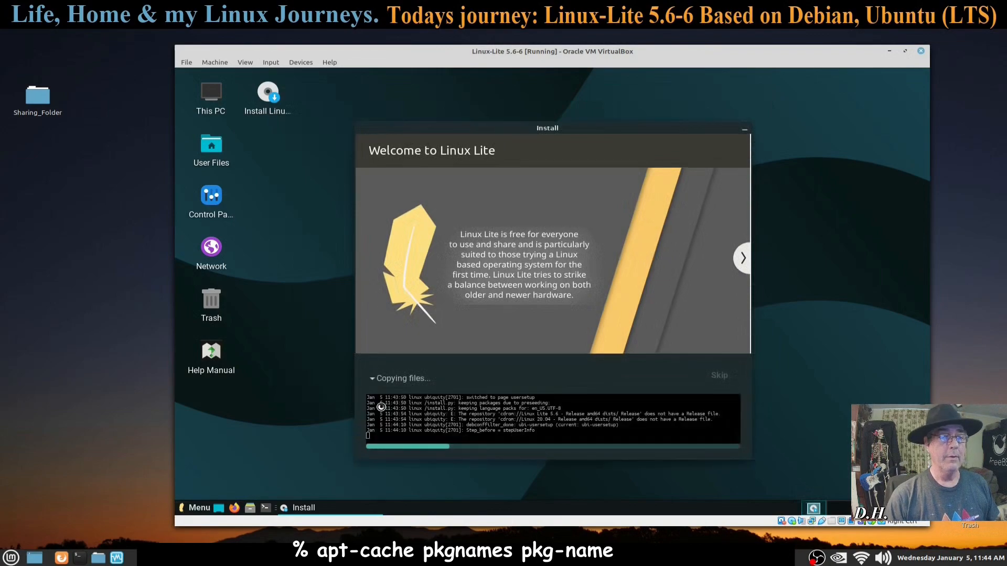
drag(558, 130, 586, 93)
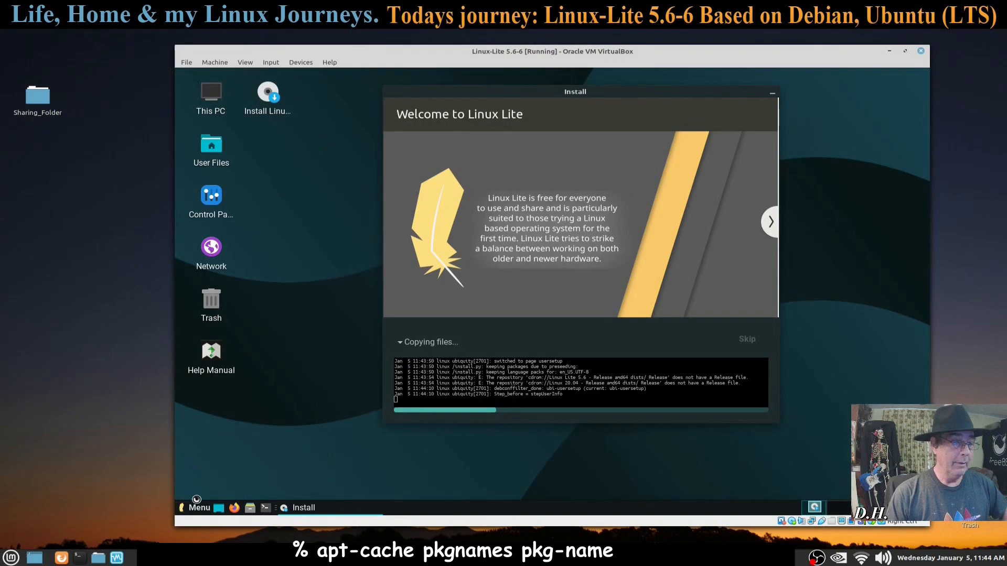
Step: Raise and minimize VirtualBox Manager, then bring up the Linux-Lite_Notes file
click(269, 558)
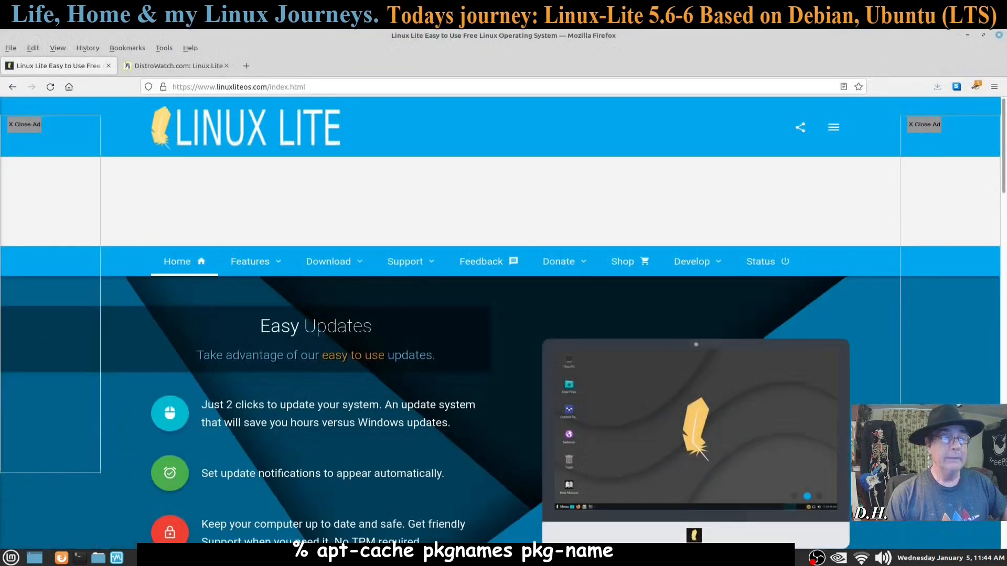
click(178, 557)
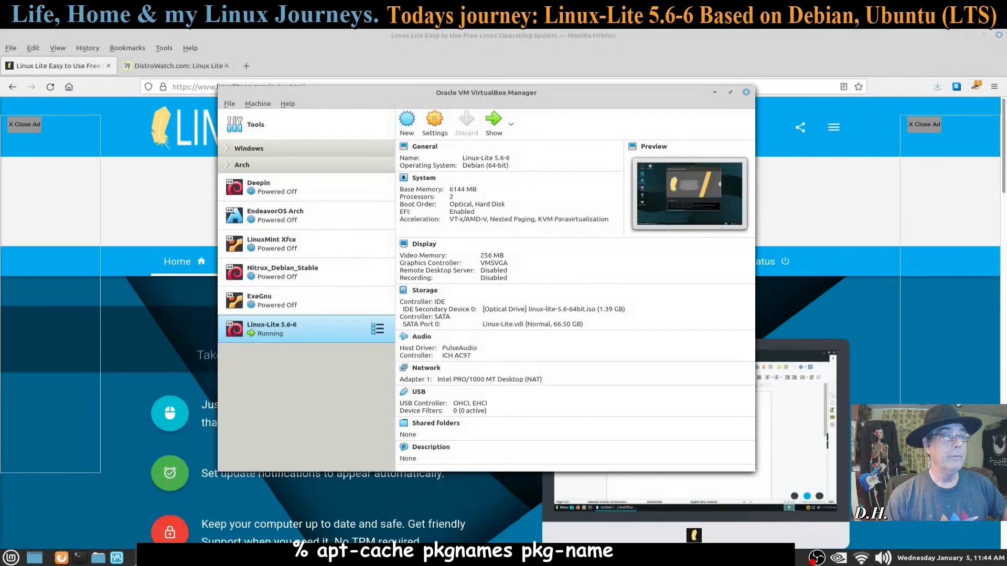
click(717, 93)
click(391, 557)
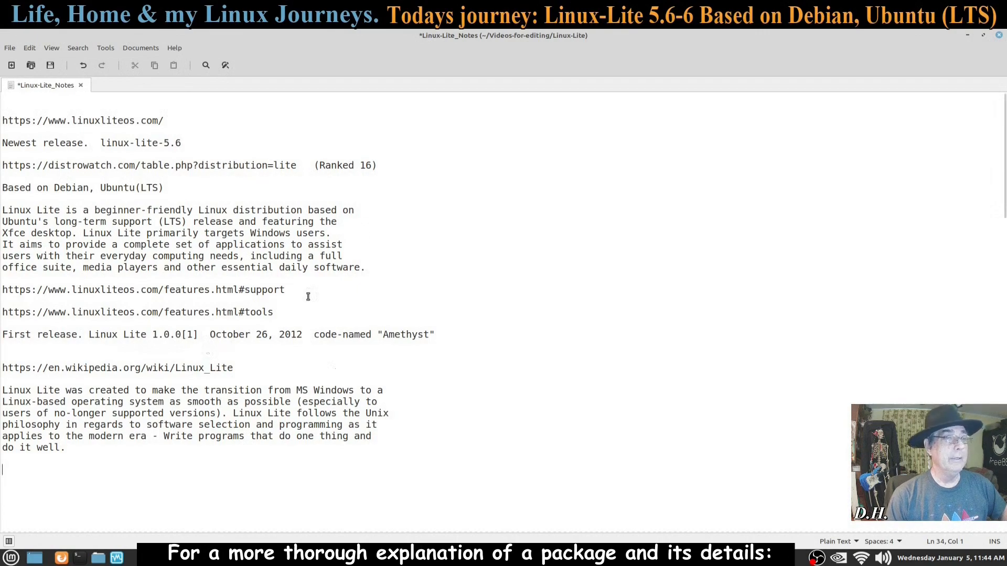
Step: Minimize the Xed notes window to reveal the Linux Lite homepage in Firefox
click(967, 36)
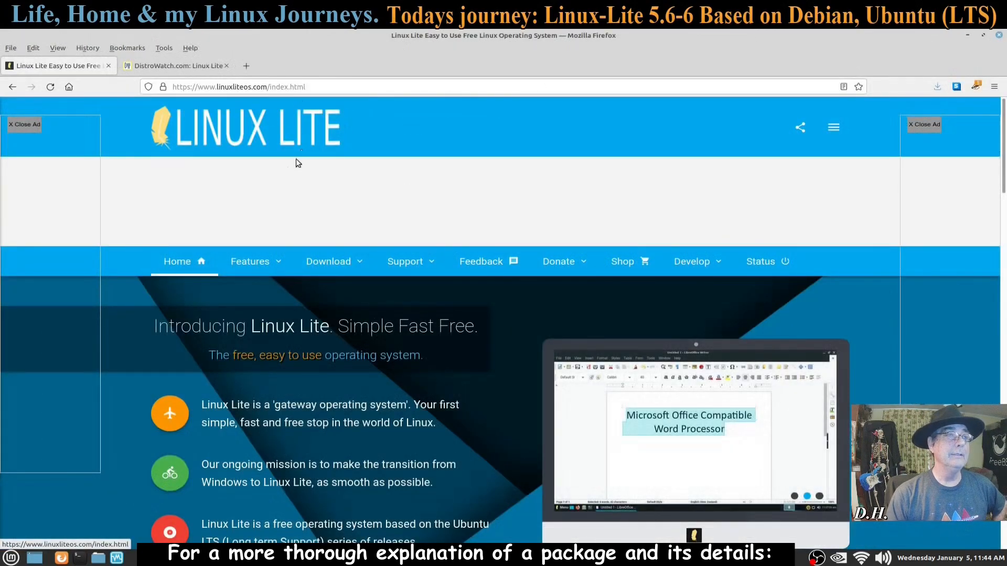
Step: Reload the Linux Lite homepage and choose Features from the Features menu
click(244, 127)
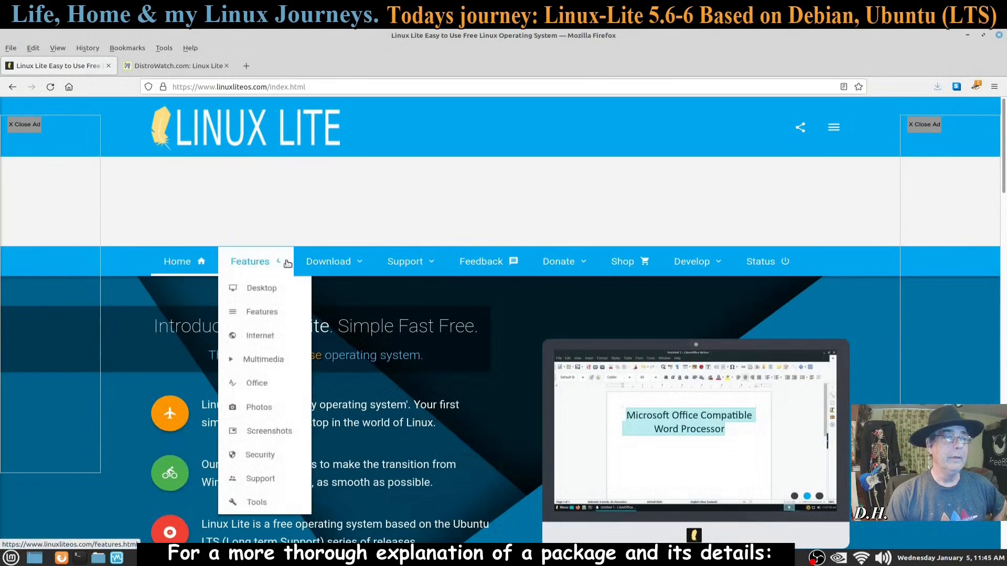
mouse_move(341, 258)
scroll(353, 391, down, 4)
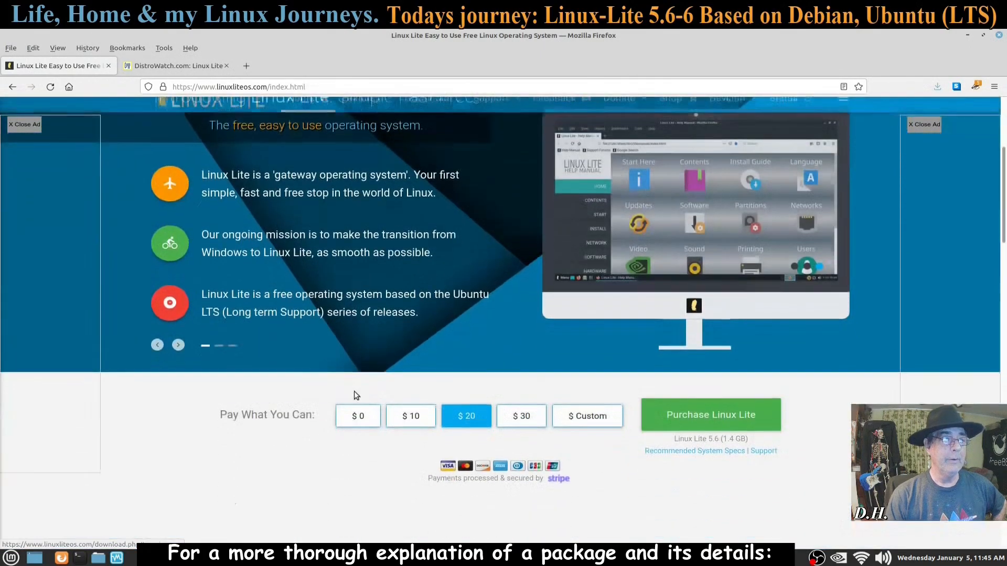
mouse_move(361, 112)
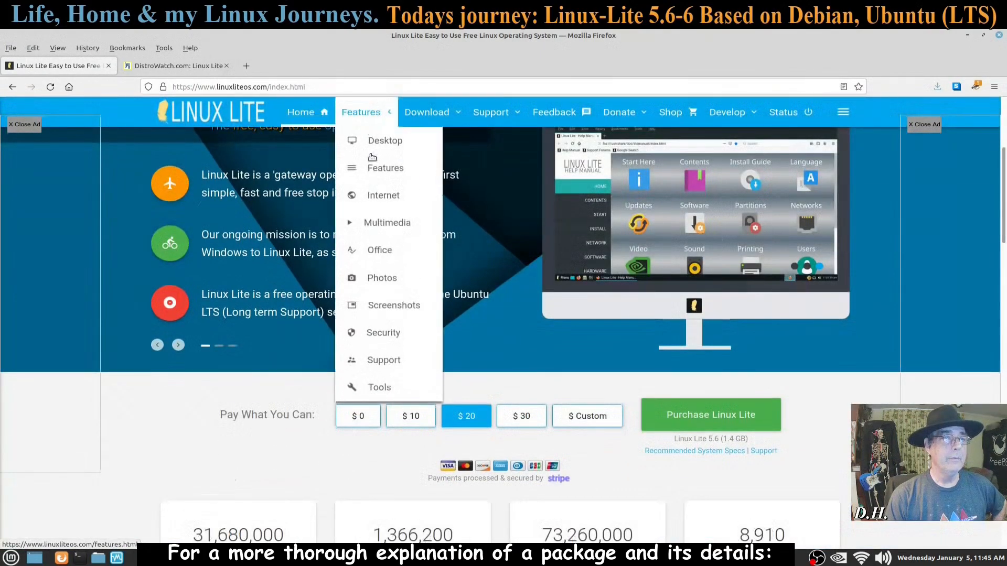
scroll(367, 283, up, 4)
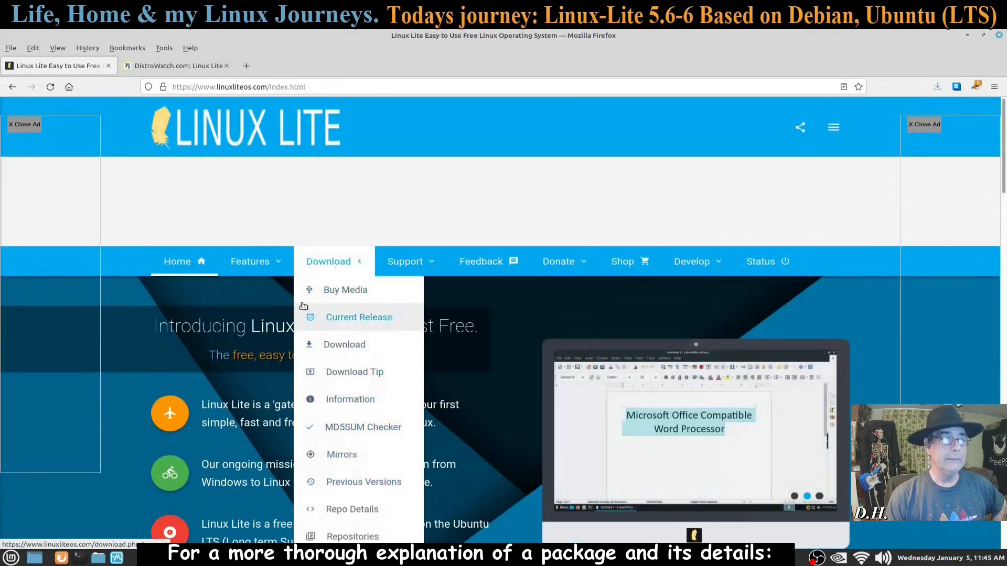
mouse_move(257, 269)
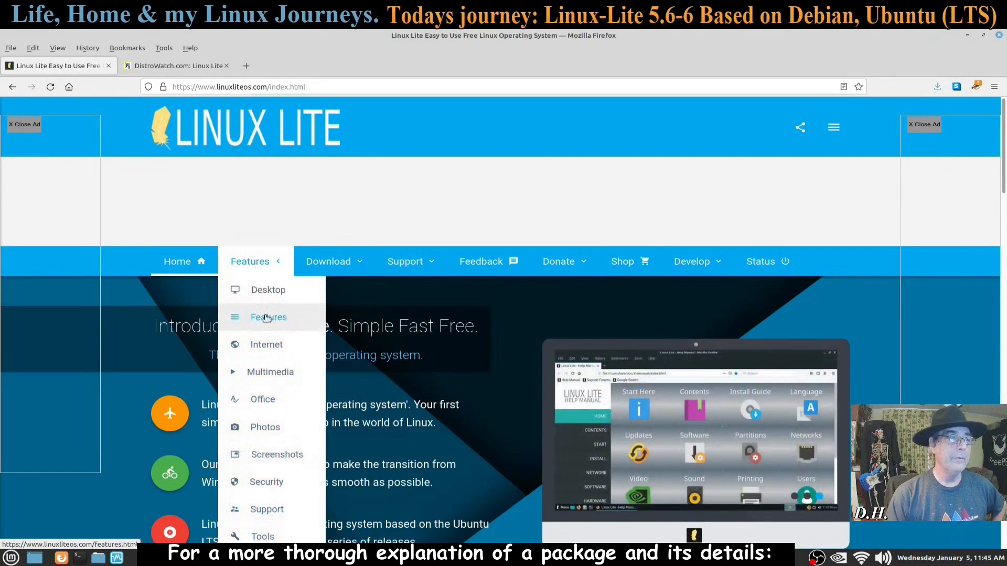
click(266, 317)
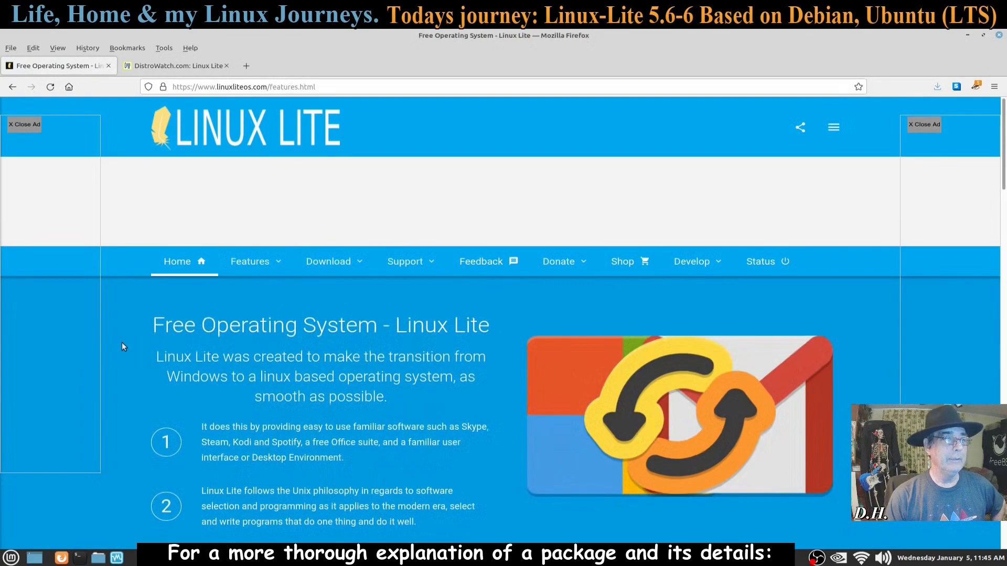
Step: Scroll through the Linux Lite features page, then minimize Firefox to reveal the VM installer
scroll(122, 342, down, 3)
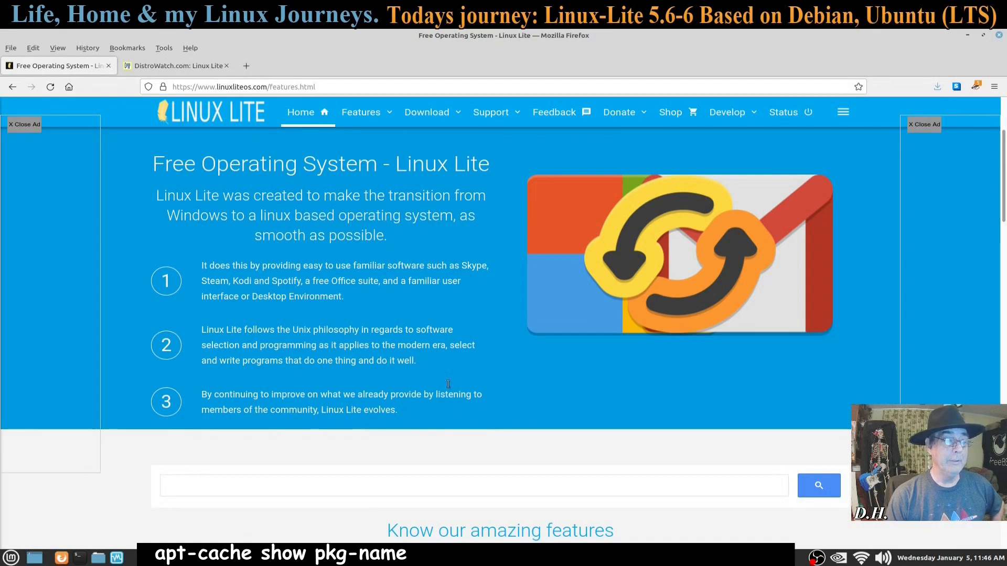
scroll(485, 355, down, 3)
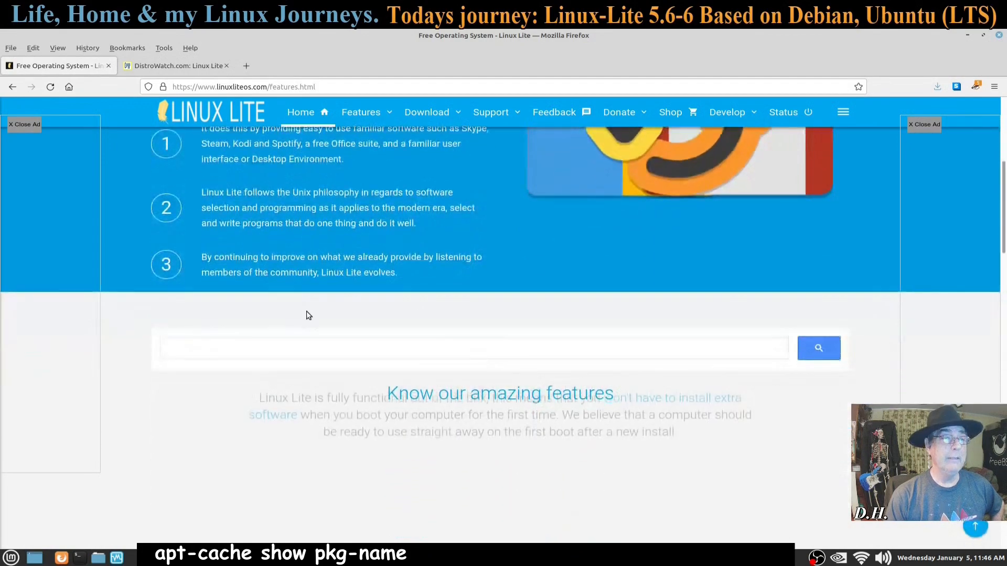
scroll(450, 293, up, 6)
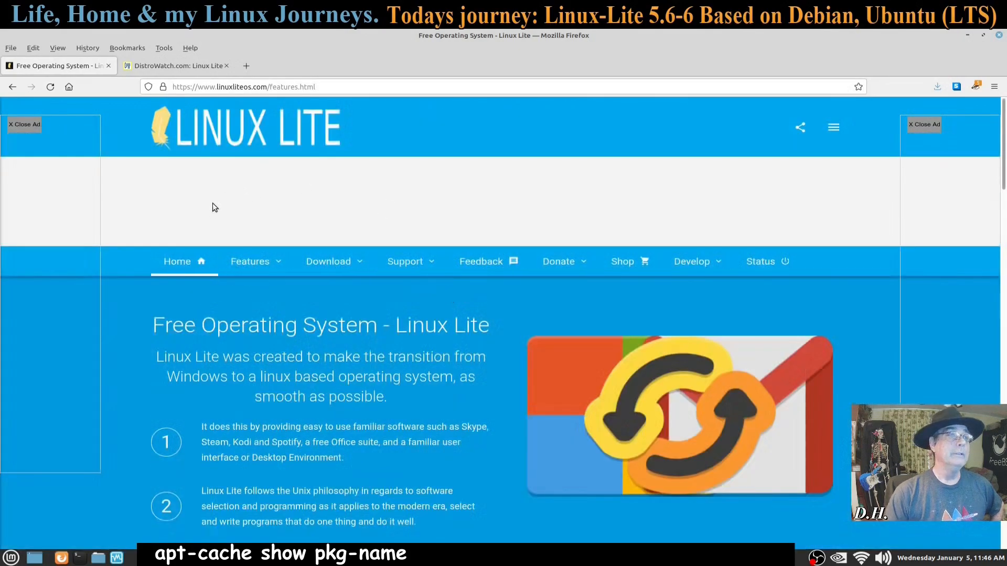
click(968, 35)
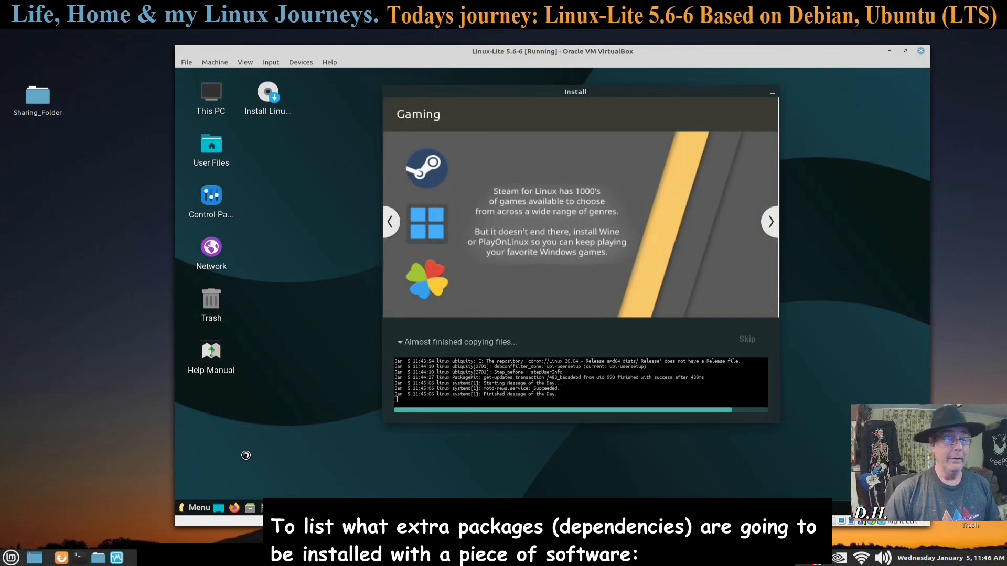
Step: Nudge the VM window left, minimize OBS, and bring up the Linux-Lite_Notes editor
drag(610, 53, 583, 52)
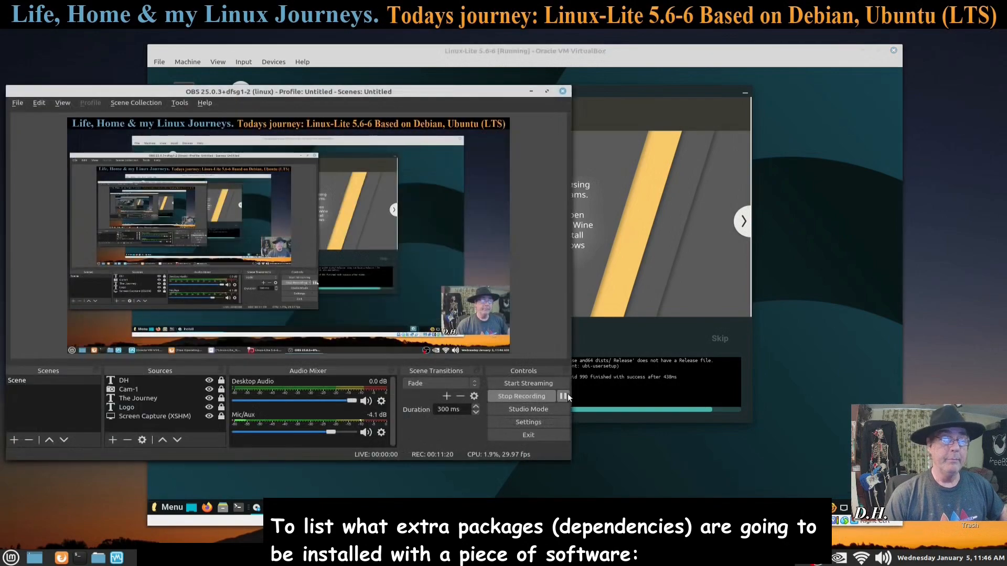
click(529, 91)
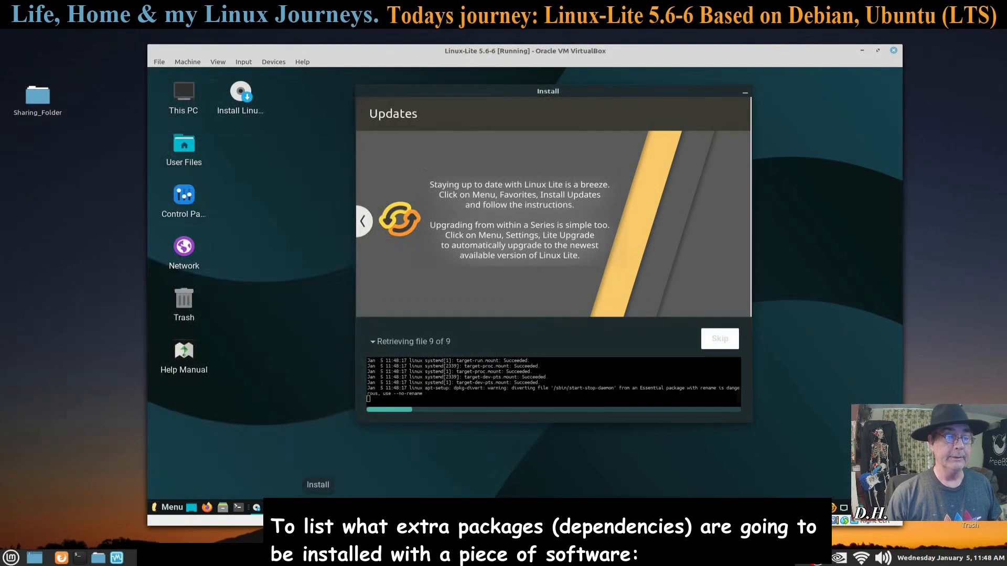
click(359, 557)
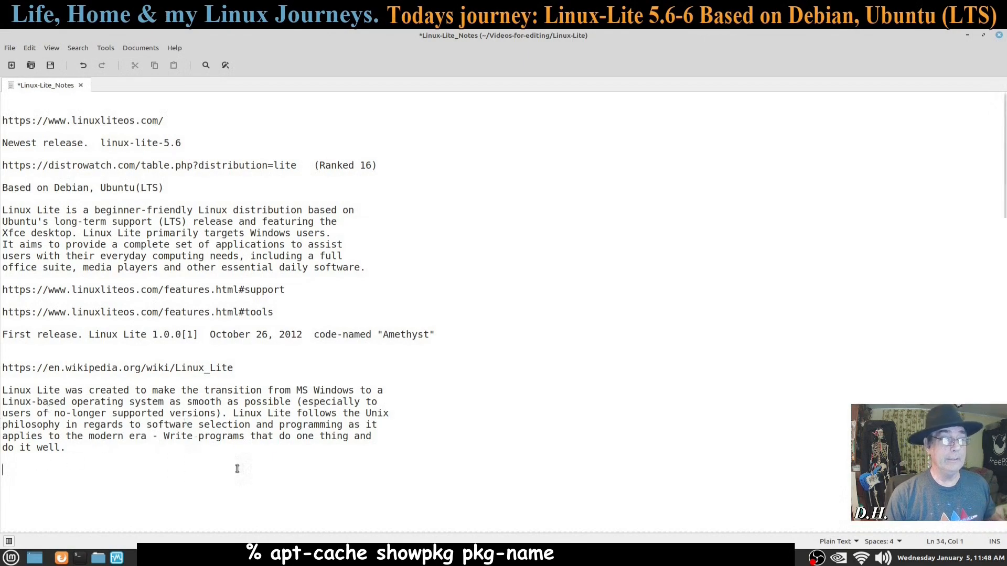
Step: Highlight the notes line about leaving Windows, then minimize Xed to reveal the VM installer
drag(37, 393, 296, 404)
click(290, 480)
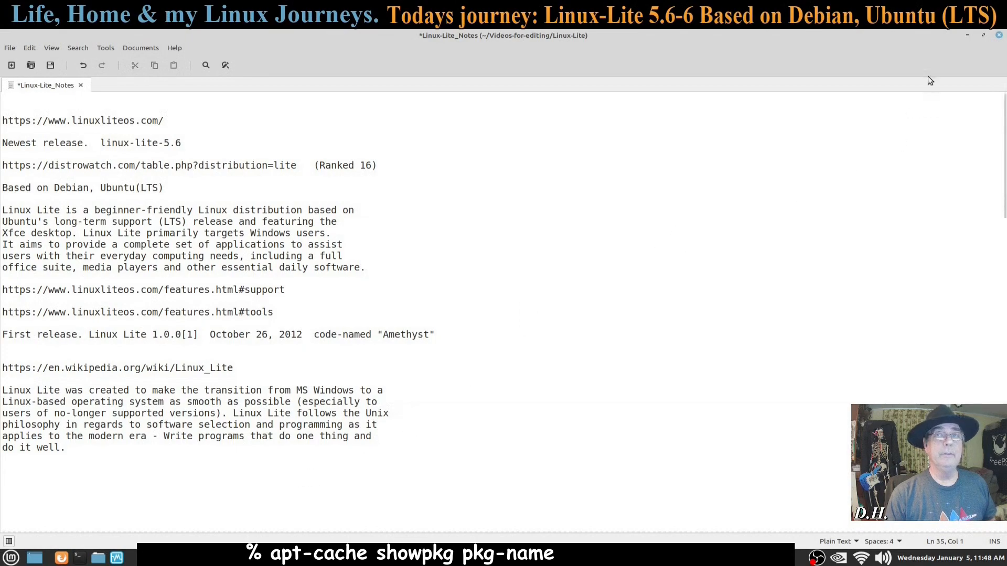
click(968, 34)
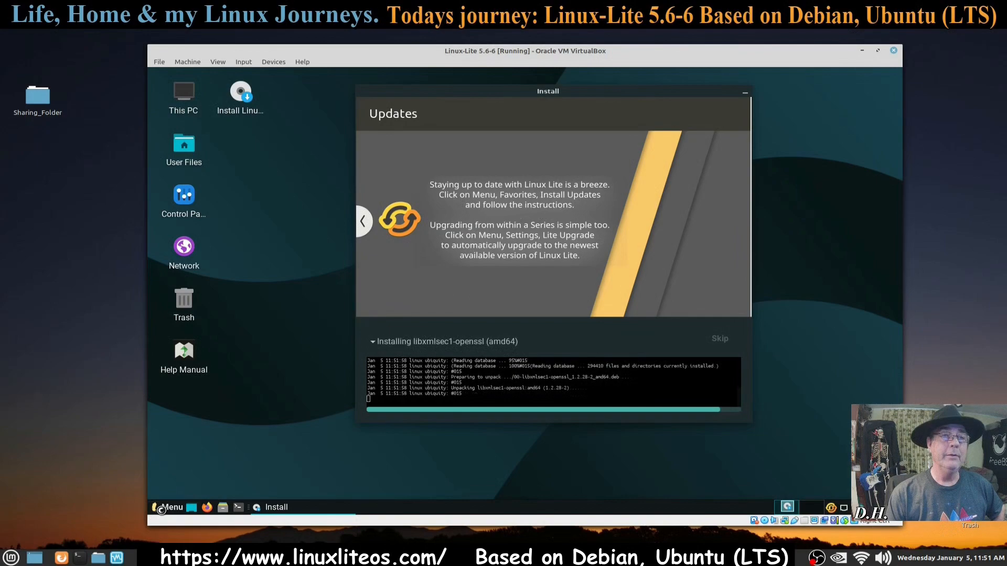
click(161, 509)
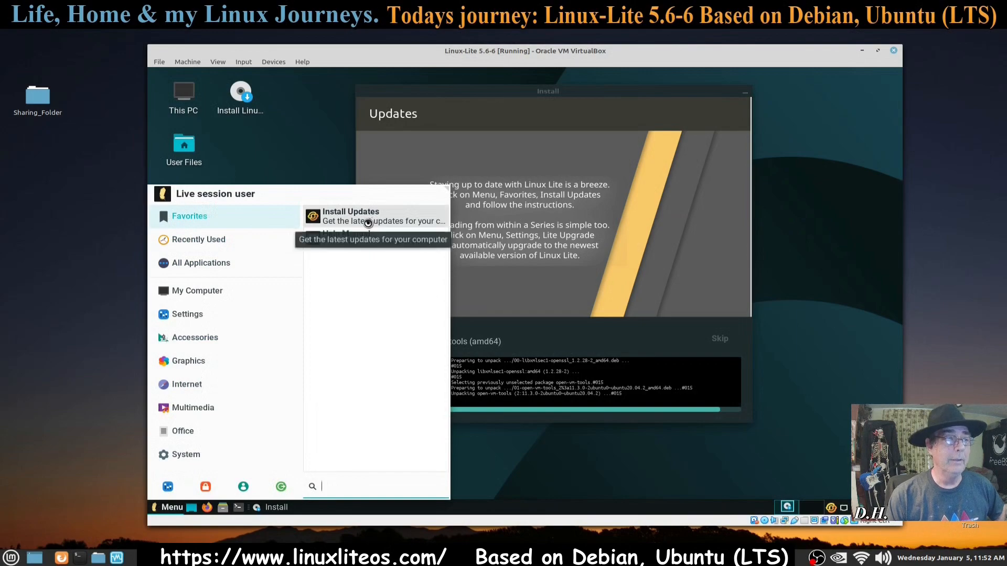
click(316, 153)
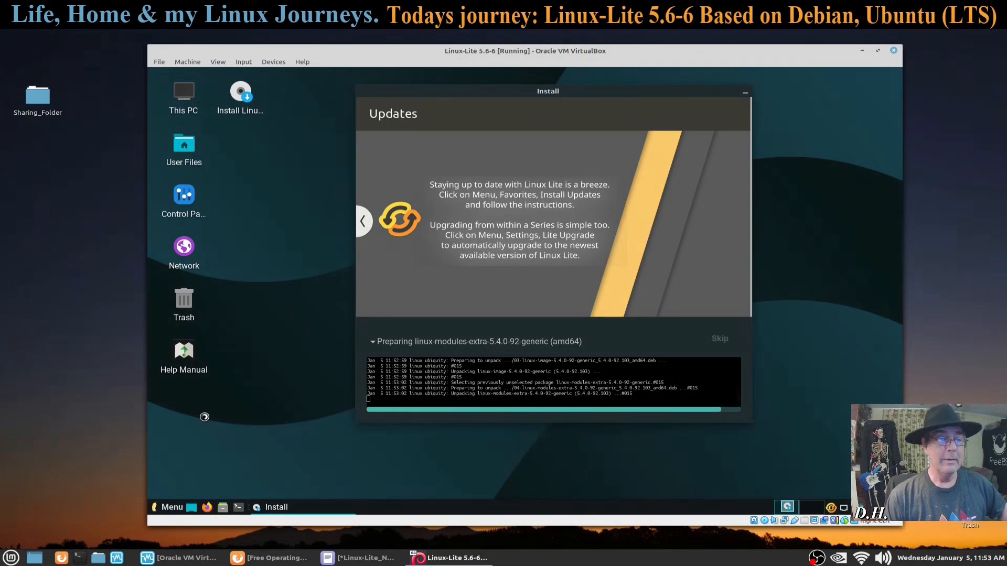
Step: Open the Linux Lite Menu and browse My Computer, System, Settings and Accessories
click(170, 504)
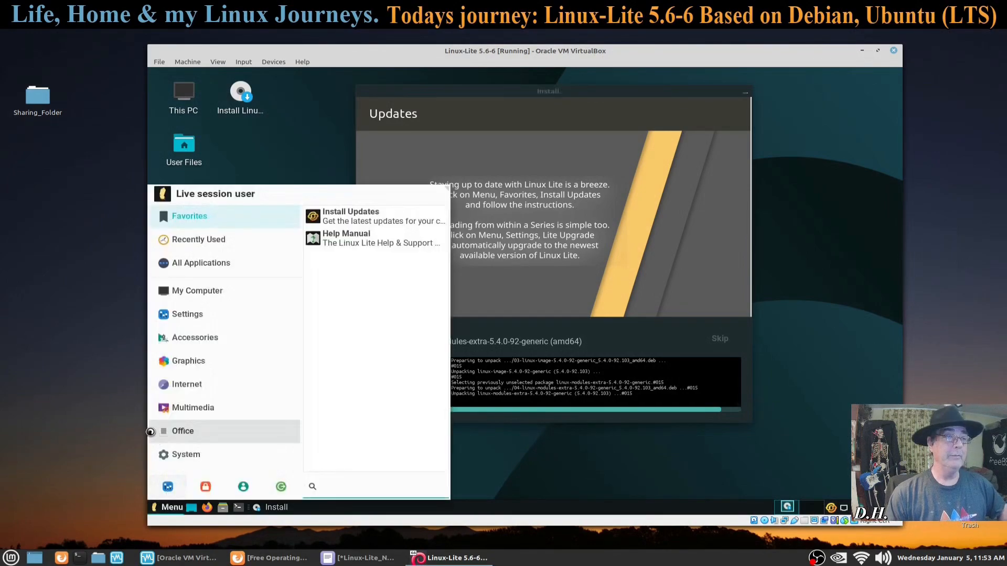
click(209, 291)
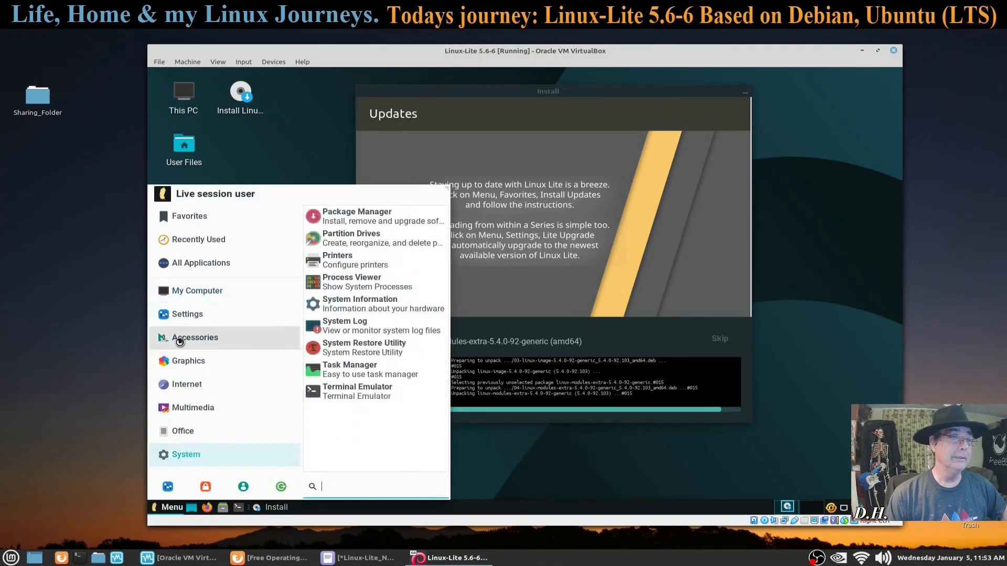
mouse_move(180, 318)
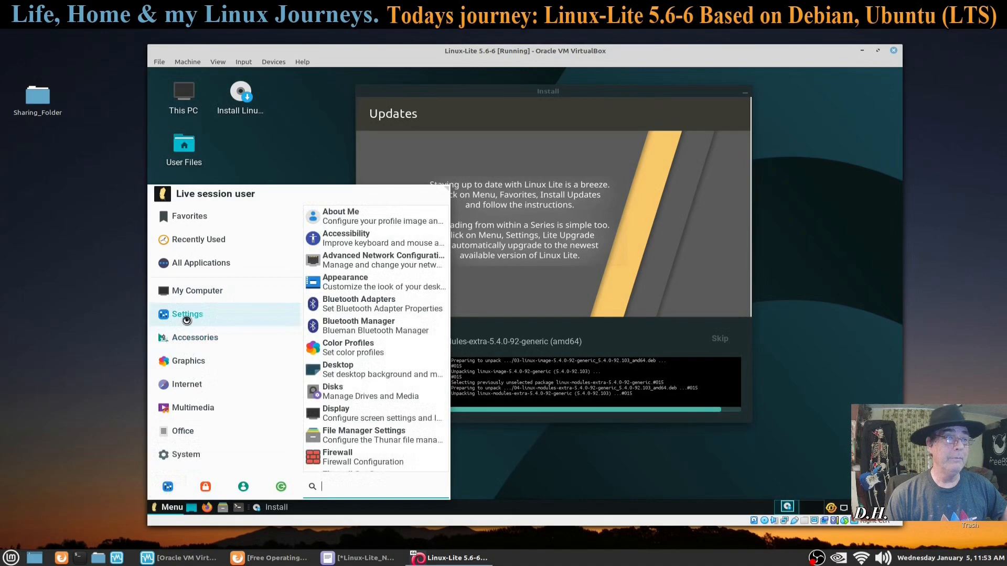
mouse_move(198, 342)
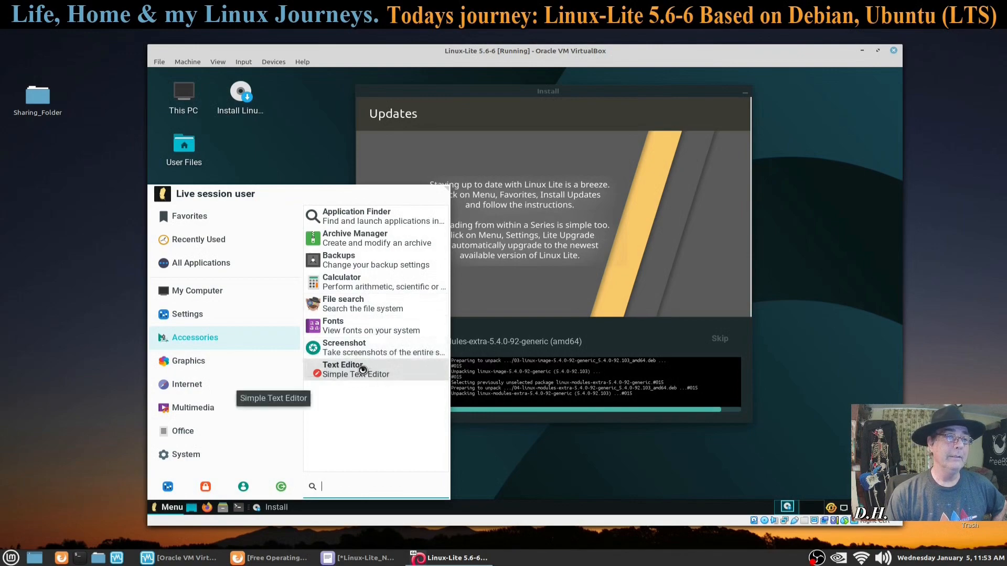
Step: Launch Mousepad, check its version (0.4.2) in Help > About, then close it
click(363, 370)
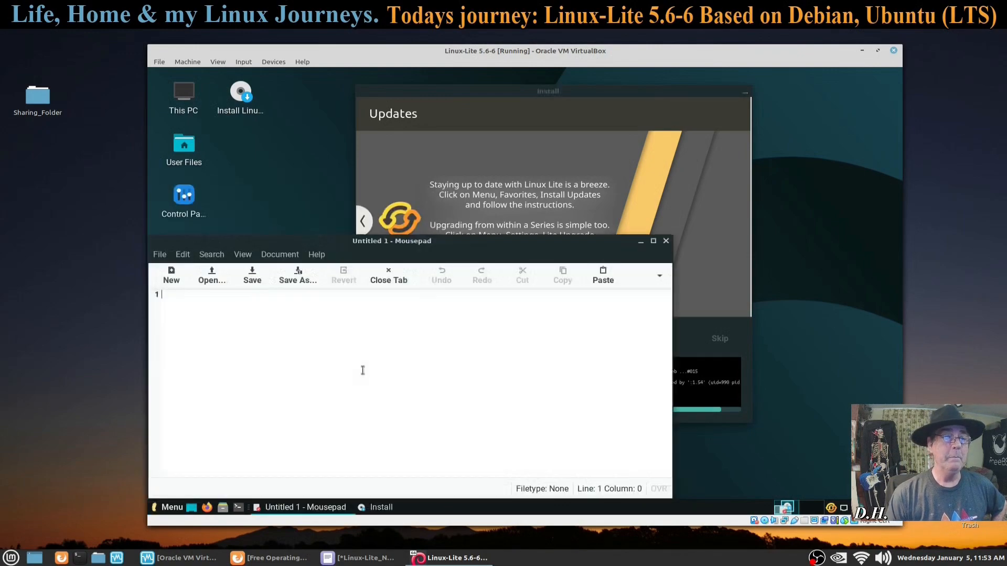
click(317, 255)
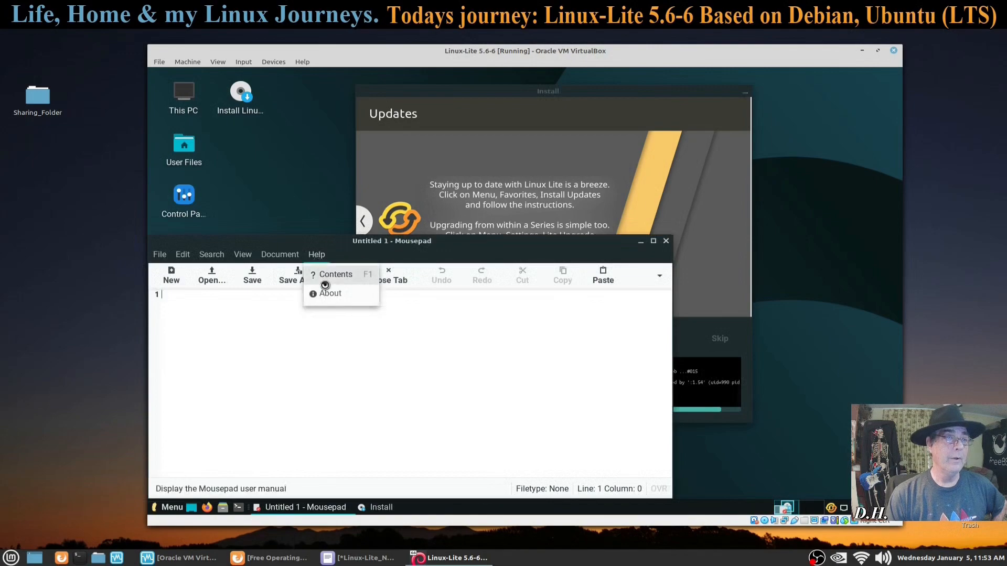
click(323, 297)
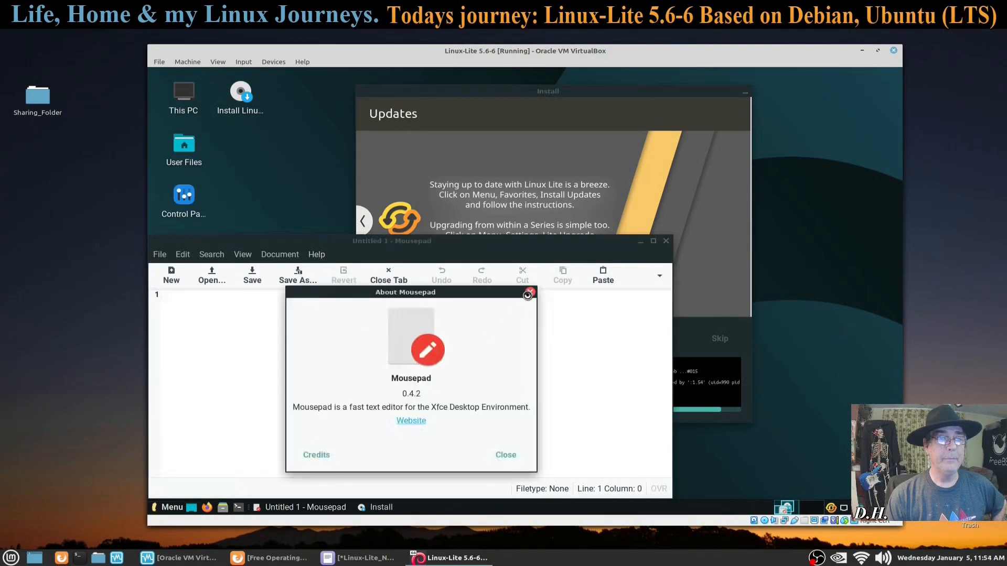
click(530, 292)
click(666, 240)
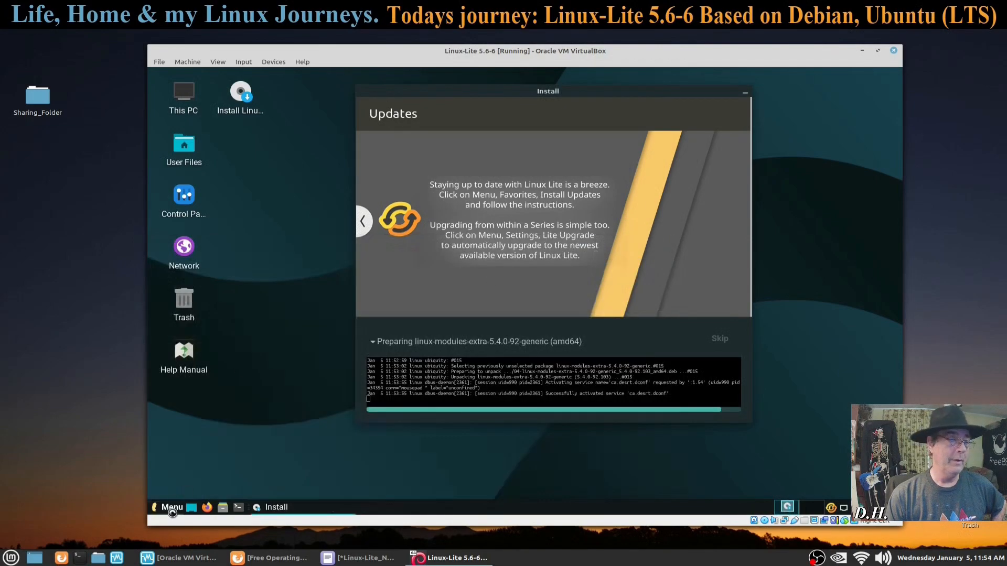
Step: Browse the Accessories and Graphics categories in the application menu, then close it
click(171, 507)
click(197, 337)
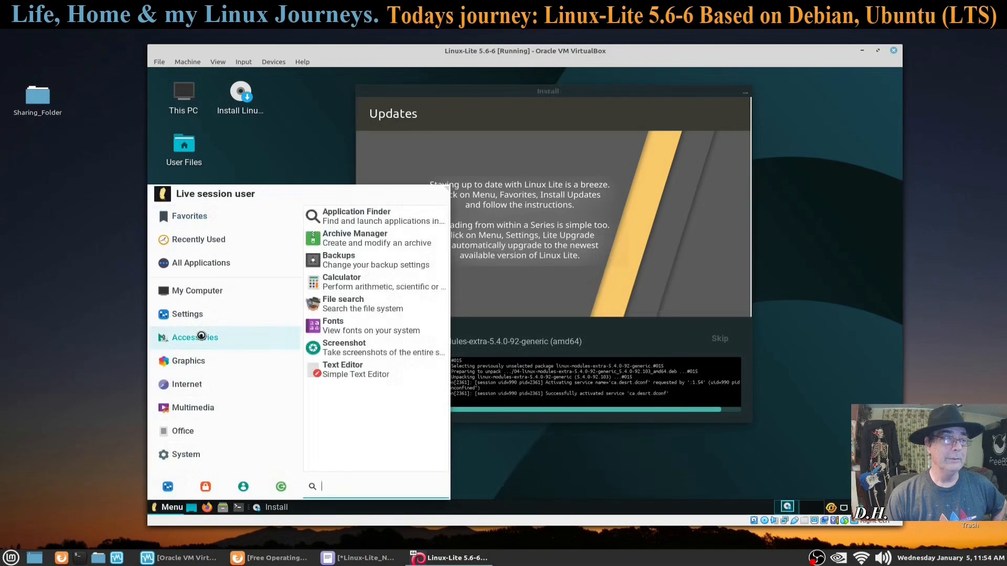
click(184, 368)
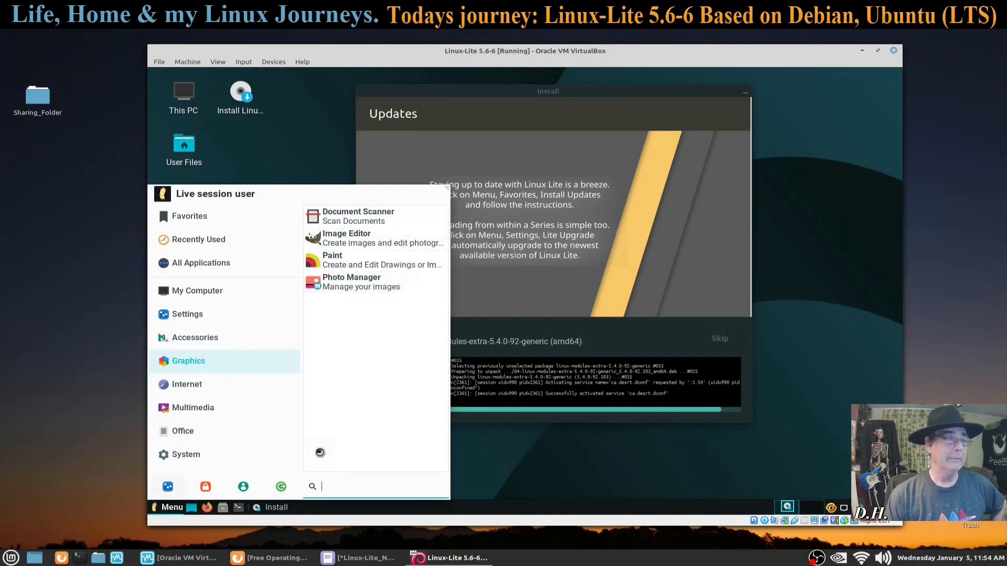
click(490, 470)
Step: In Whisker Menu properties, turn off generic names and categories-beside-panel-button, and switch to list layout
right_click(168, 507)
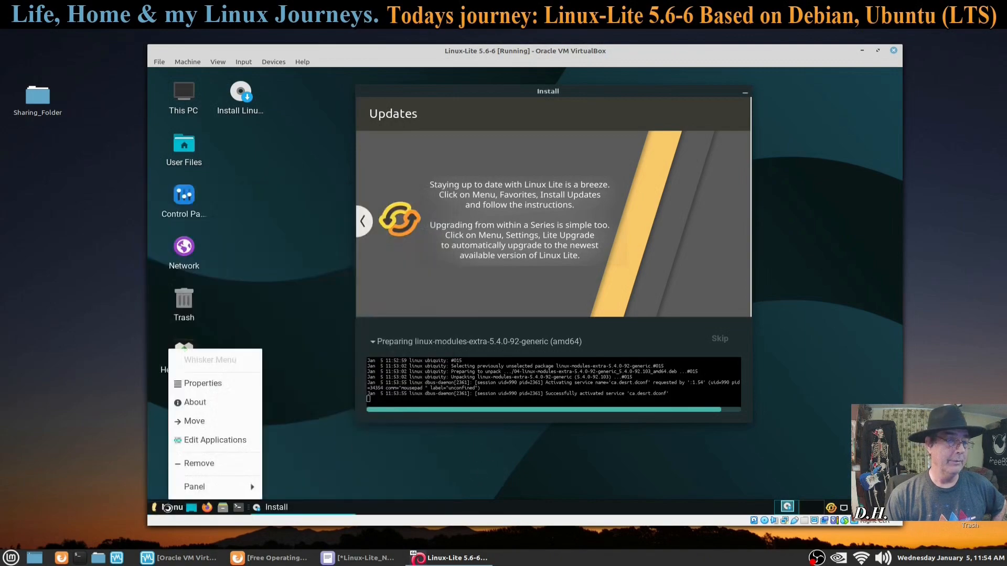
click(209, 385)
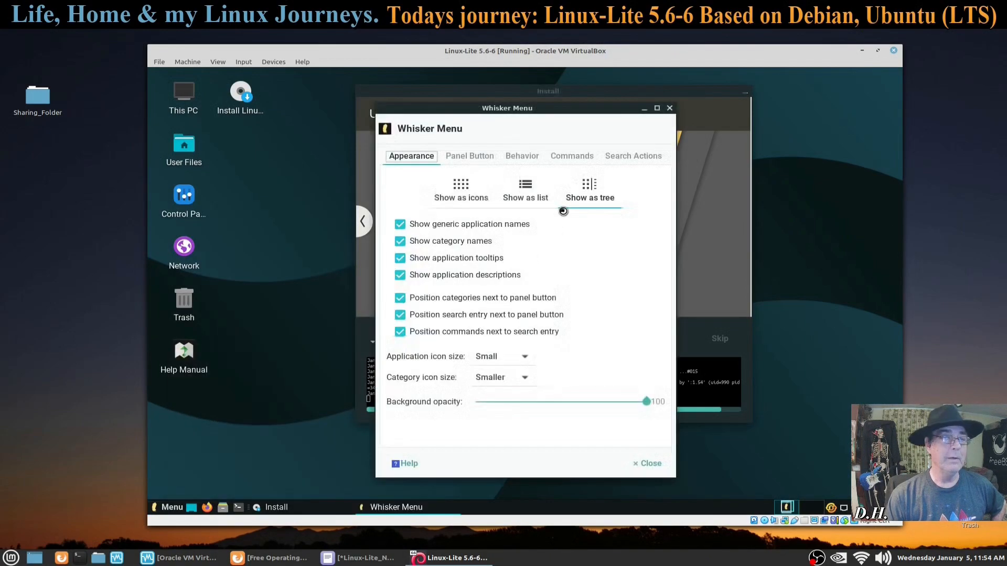
drag(562, 110, 458, 129)
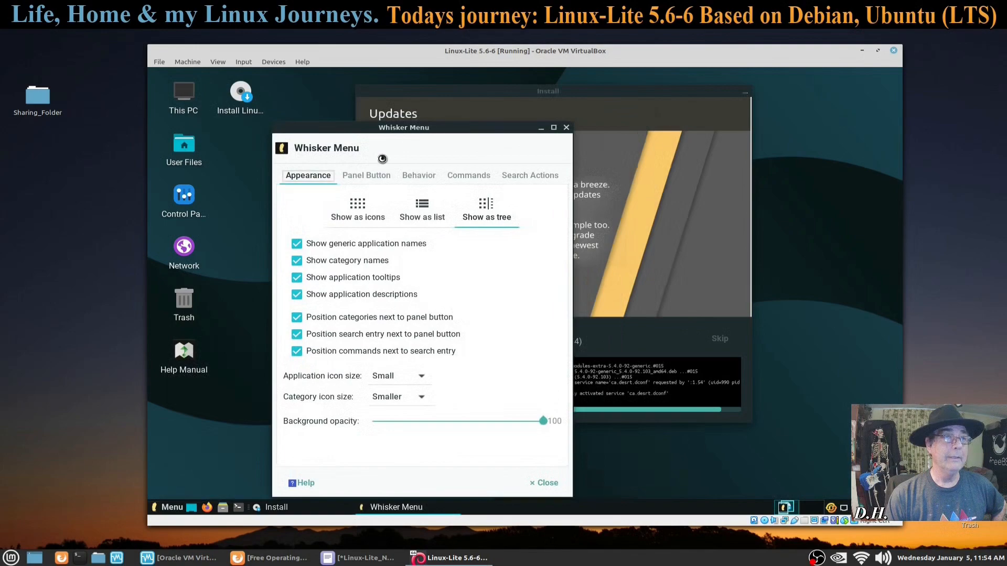
click(297, 243)
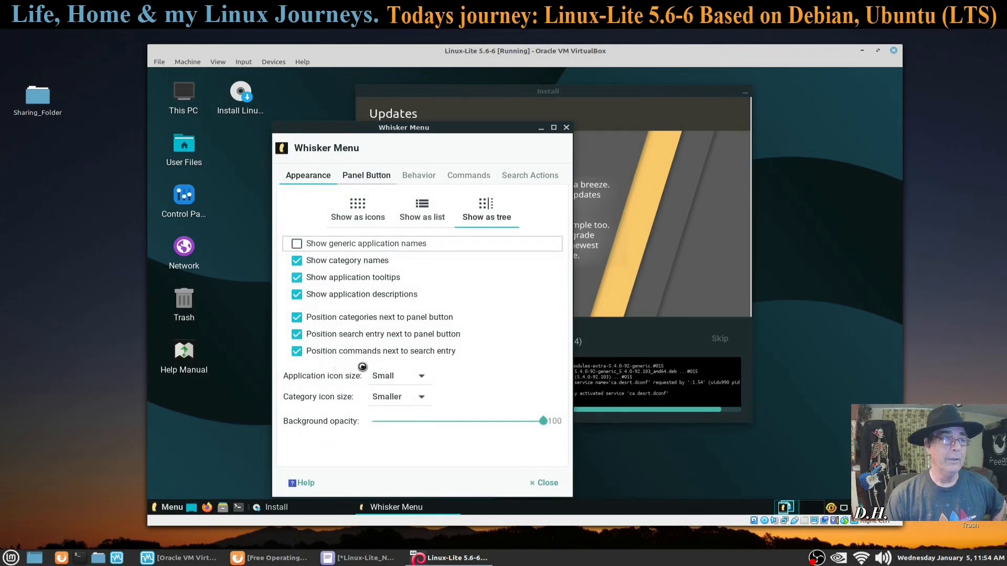
click(297, 317)
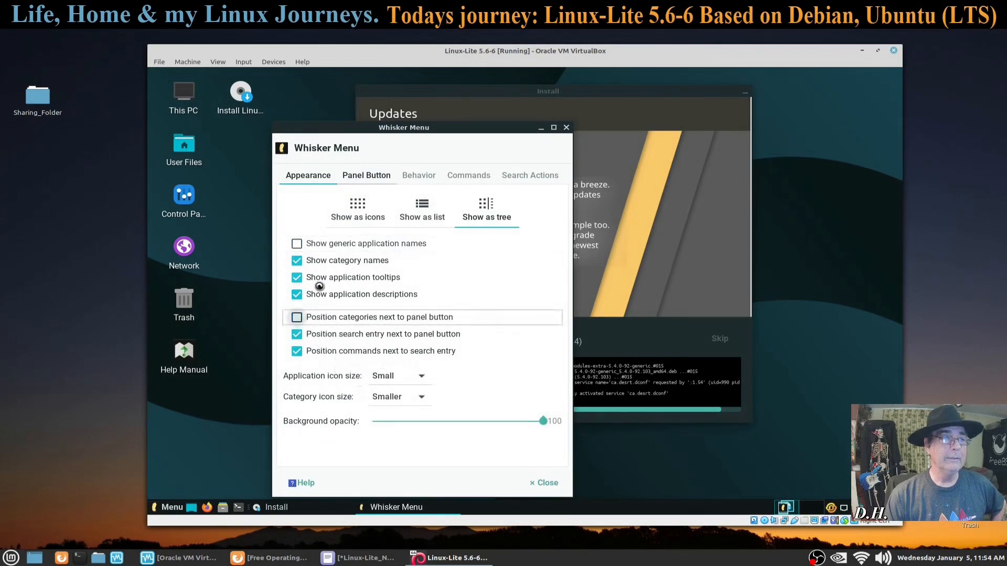
click(372, 174)
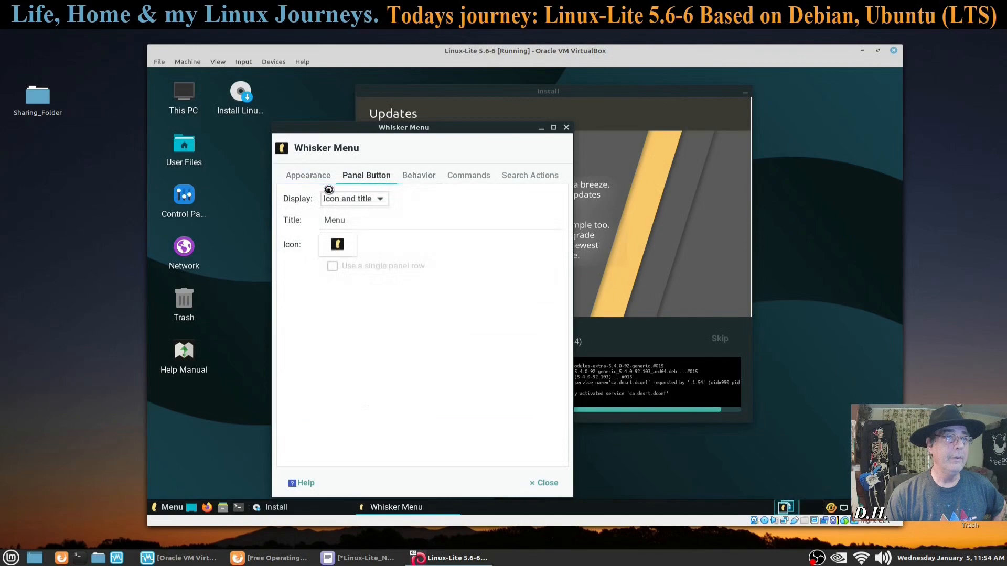
click(423, 177)
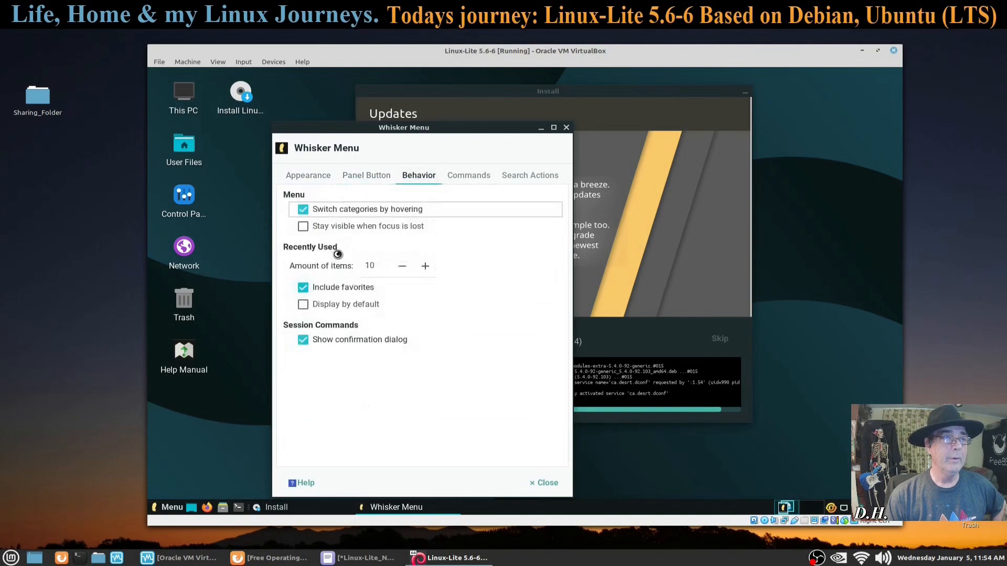
click(318, 176)
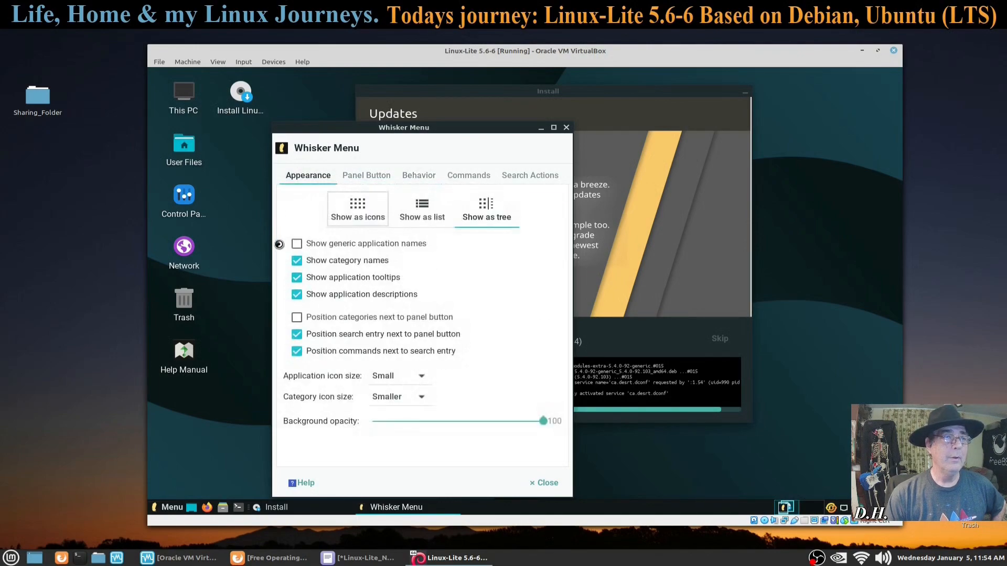
click(422, 208)
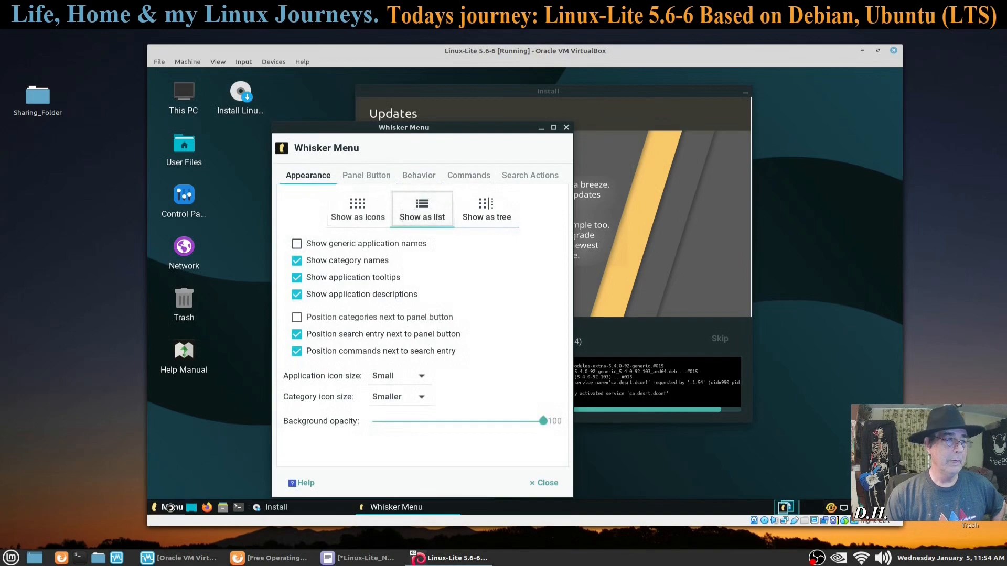
Step: Preview the new list layout by browsing the Graphics, Internet and Multimedia categories
click(169, 507)
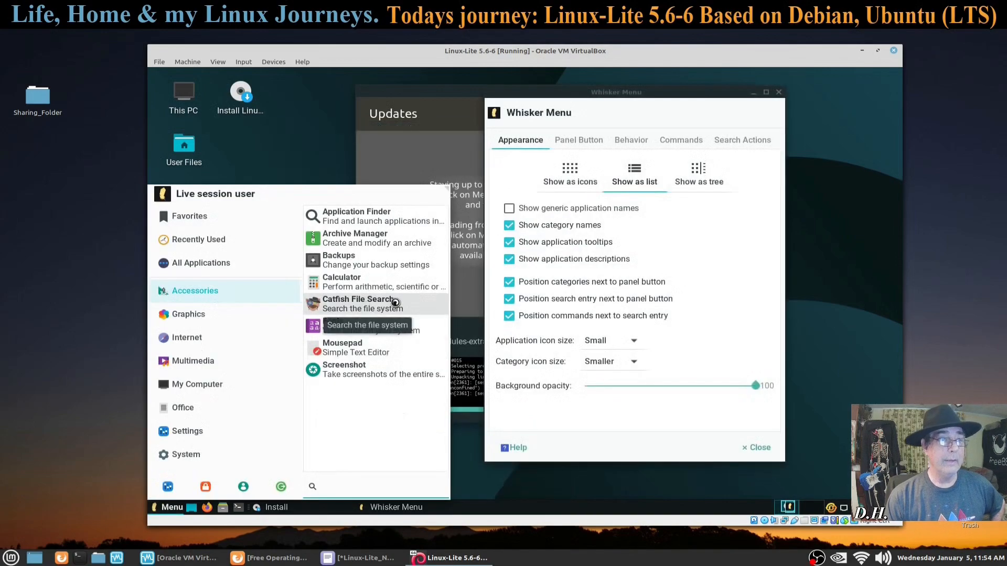
click(190, 315)
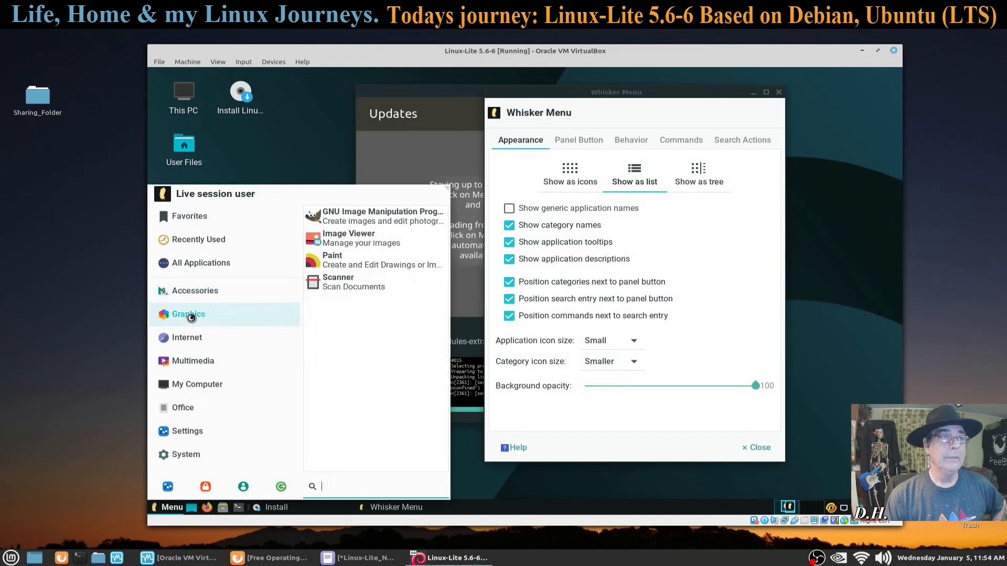
click(202, 343)
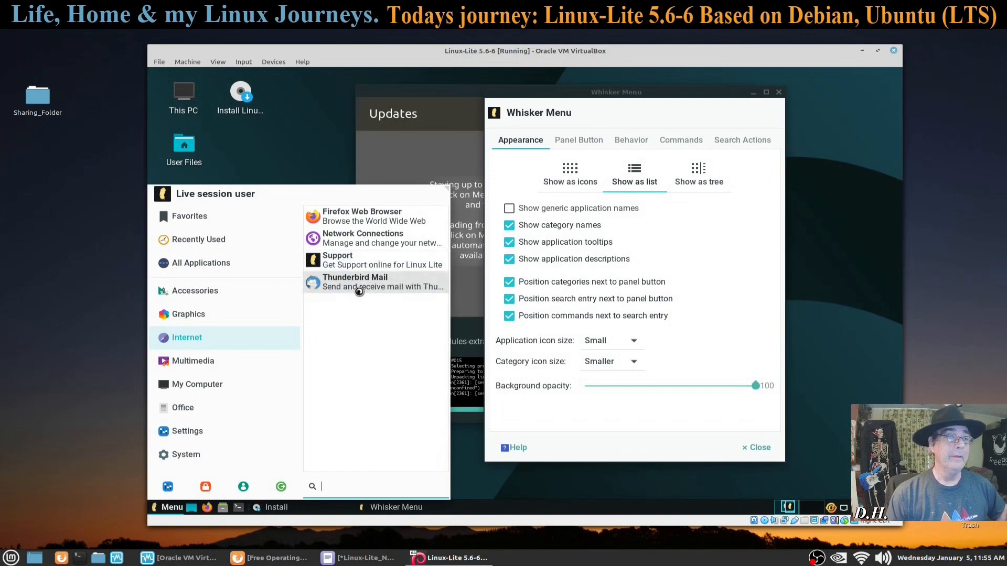
click(193, 367)
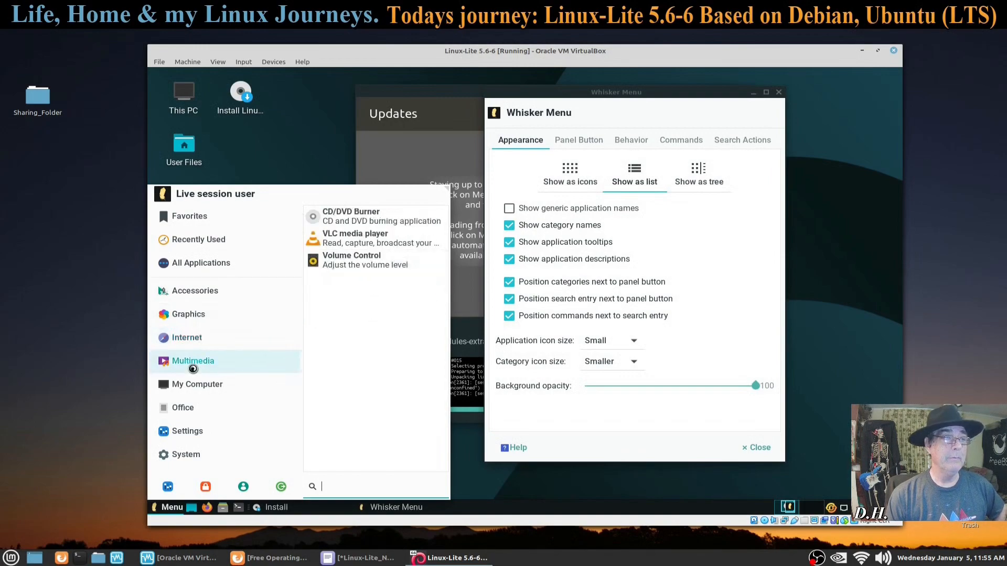
Step: Launch the CD/DVD Burner, dismiss its no-burners warning, and close Xfburn and the menu settings
click(405, 221)
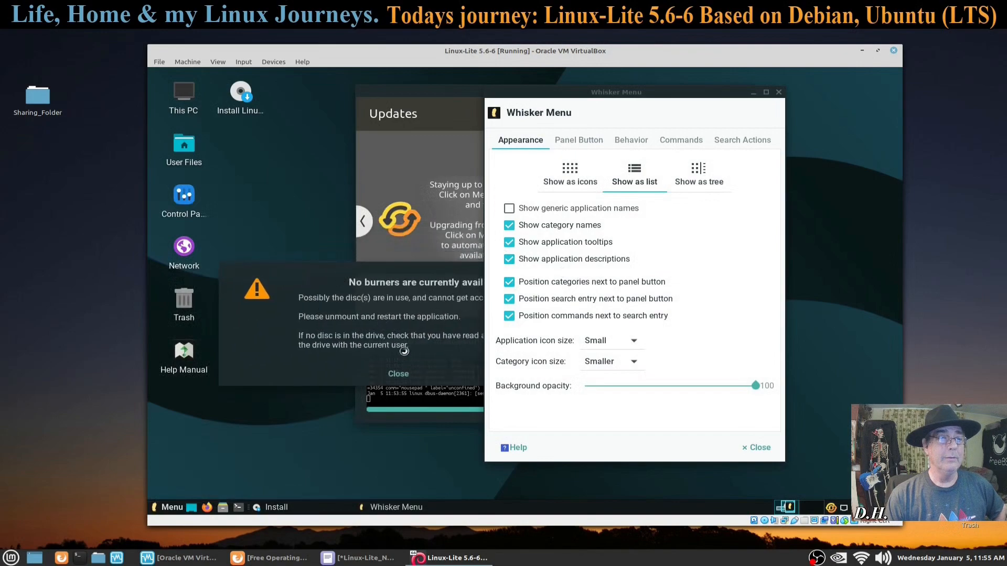
click(396, 382)
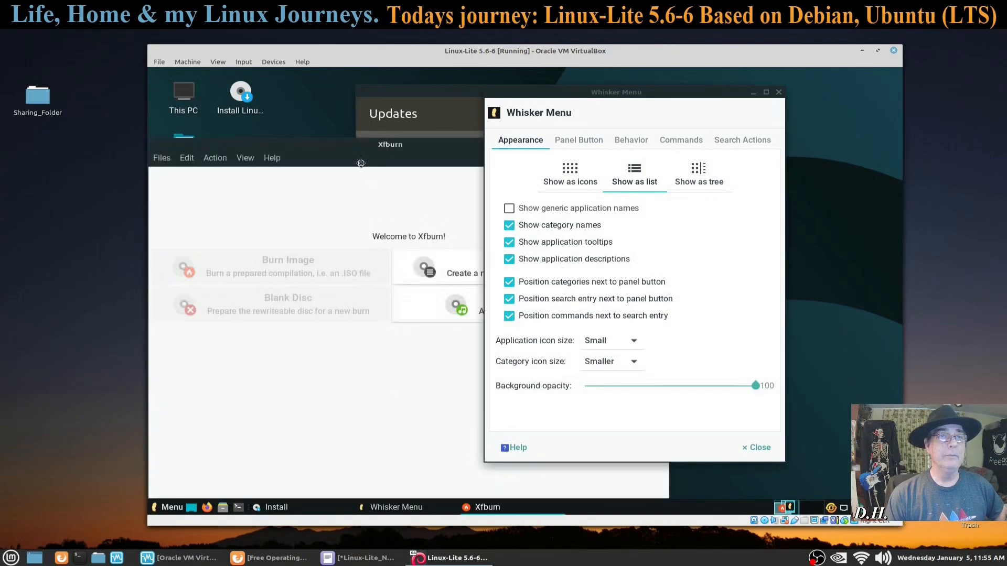
click(436, 206)
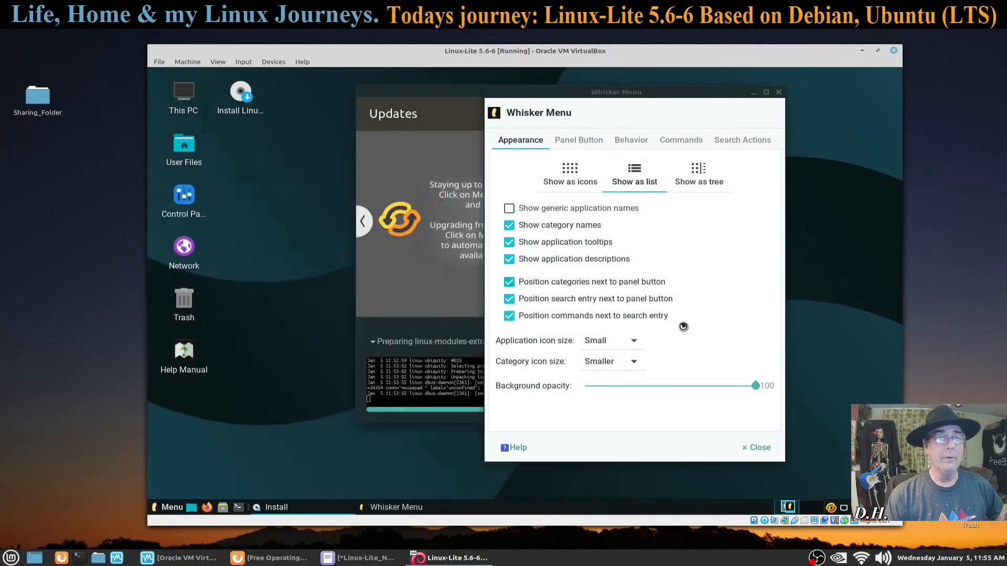
click(756, 448)
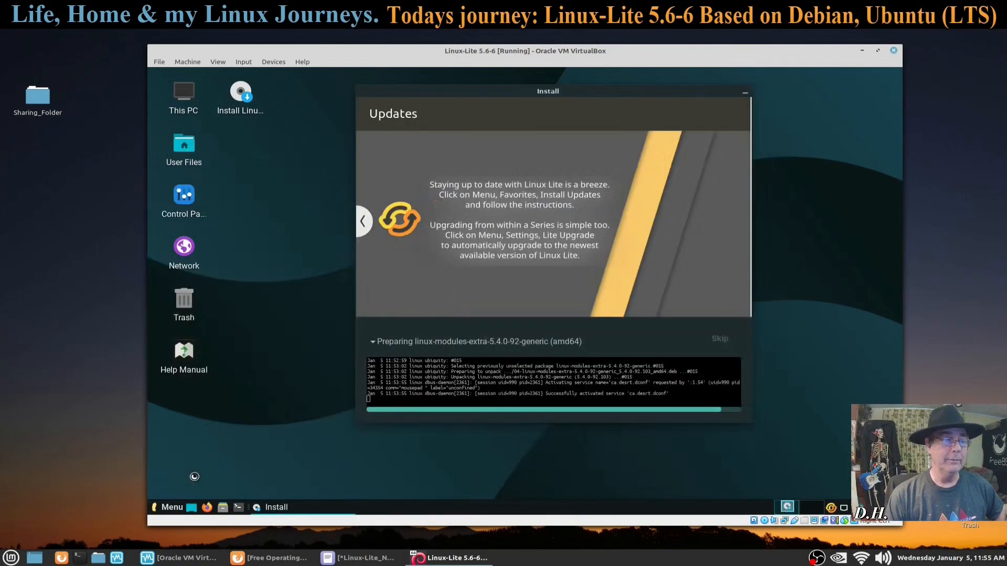
Step: In Volume Control's Output Devices, drag the volume from 78% to 90%, then close it
click(168, 507)
click(194, 362)
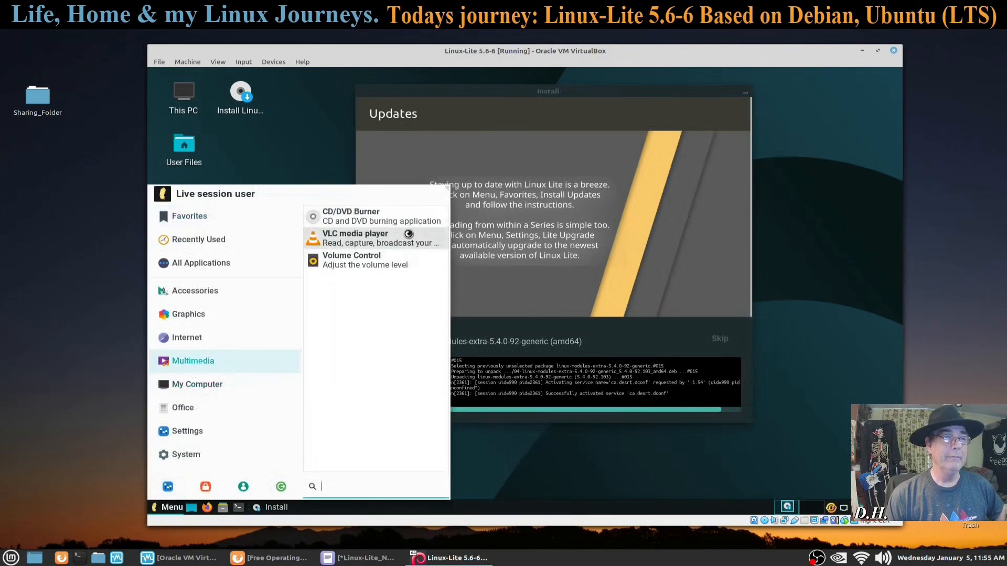
click(368, 266)
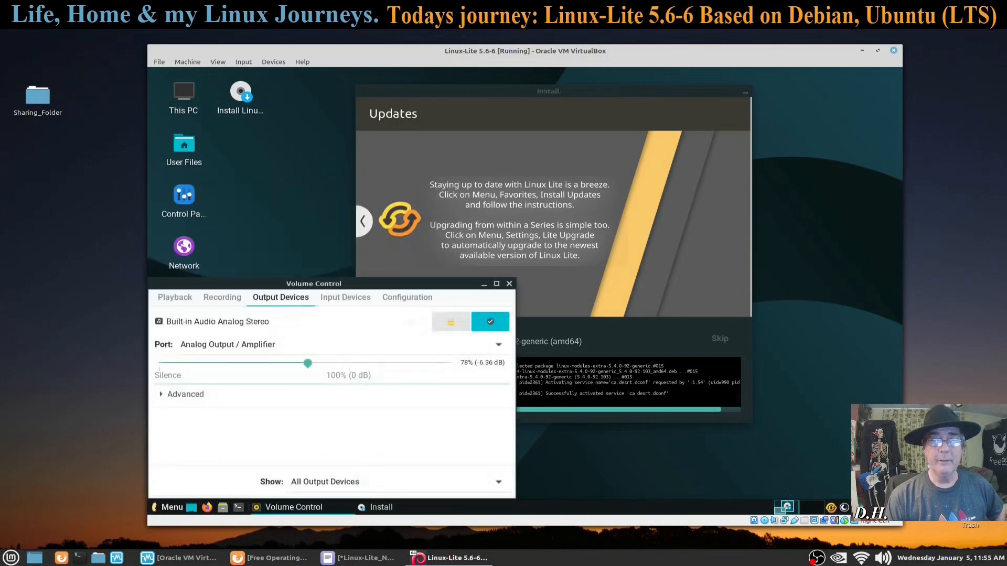
click(399, 295)
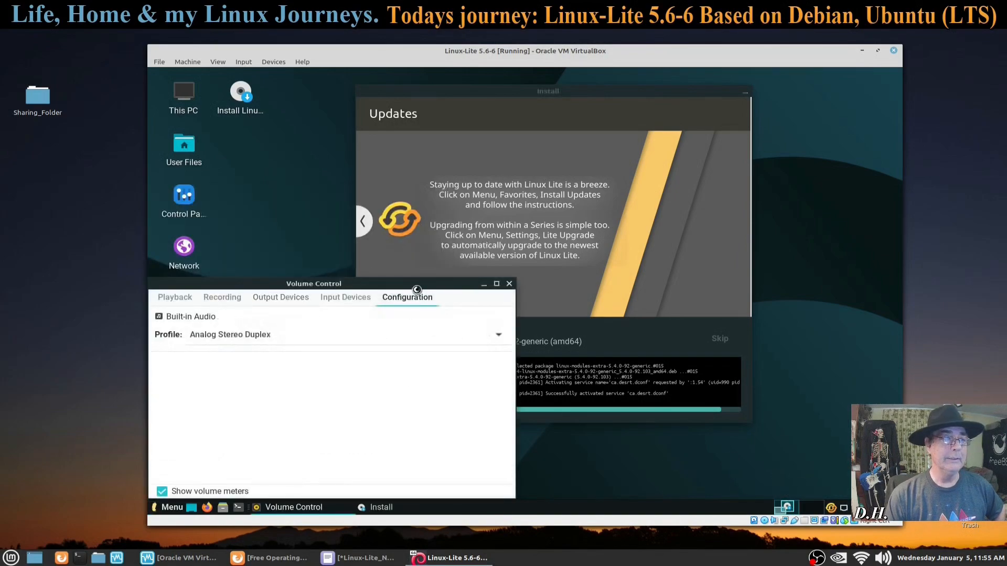
click(348, 242)
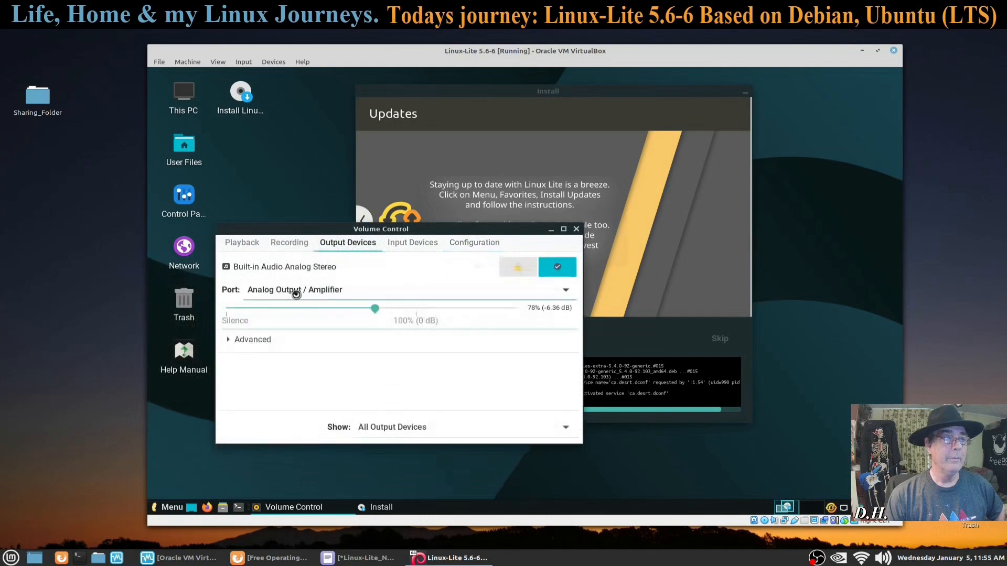
drag(373, 310, 397, 308)
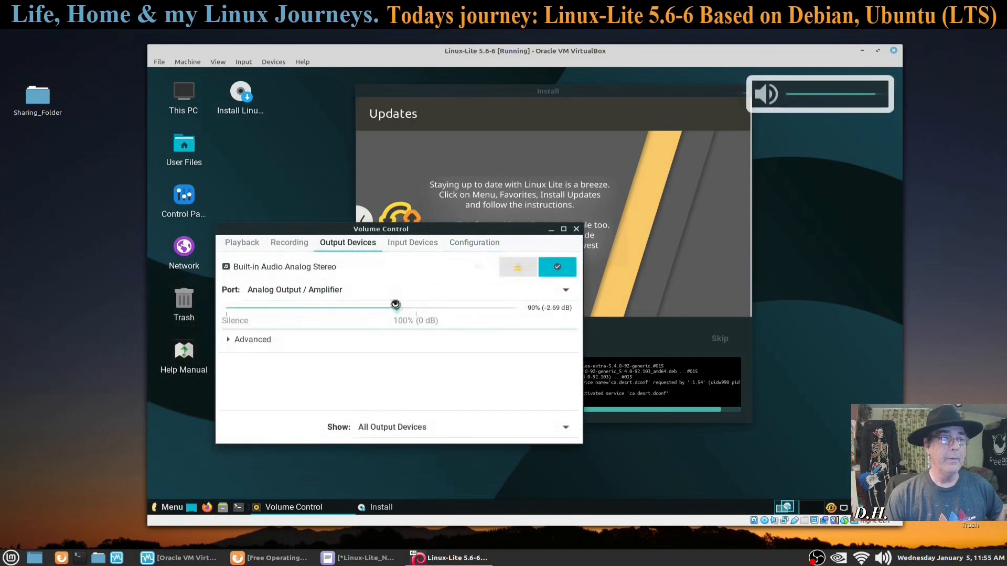
click(575, 230)
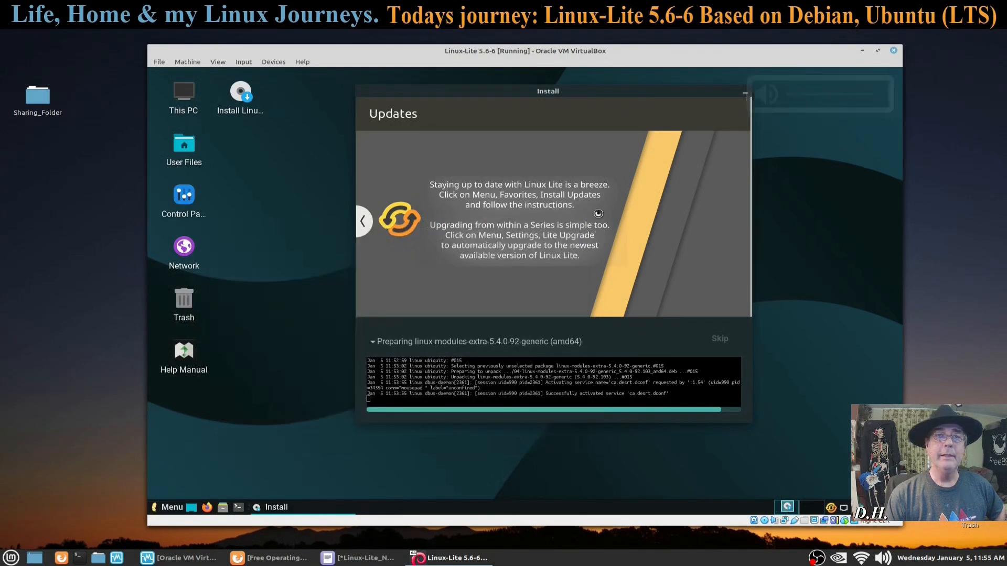
Step: Browse the menu categories, then open and close GParted from System
click(171, 508)
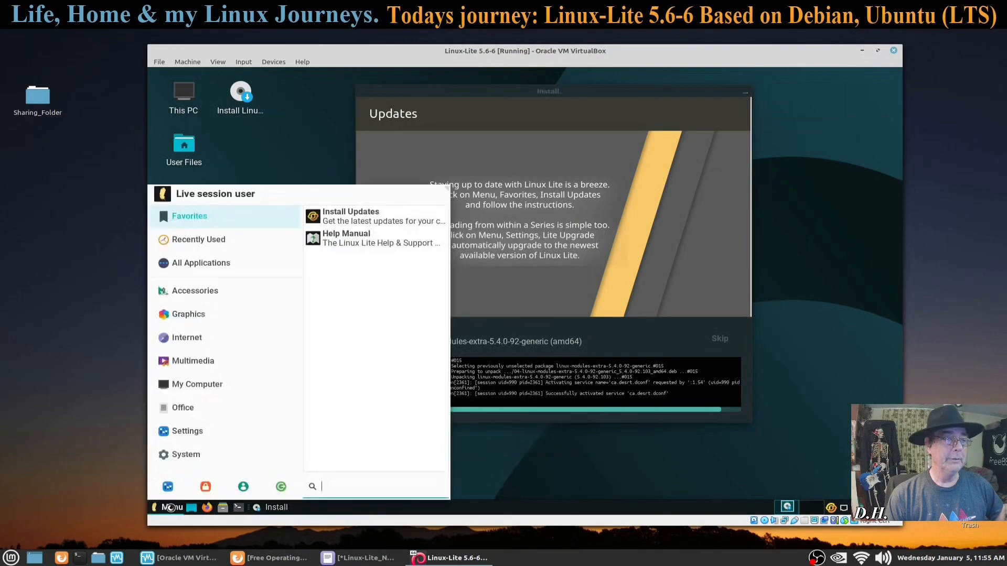
click(198, 431)
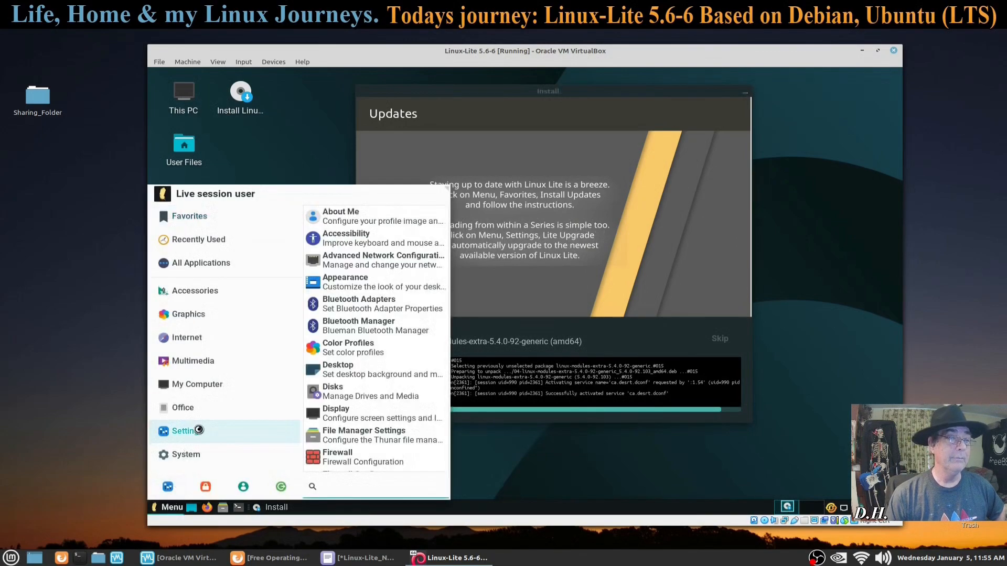
mouse_move(208, 362)
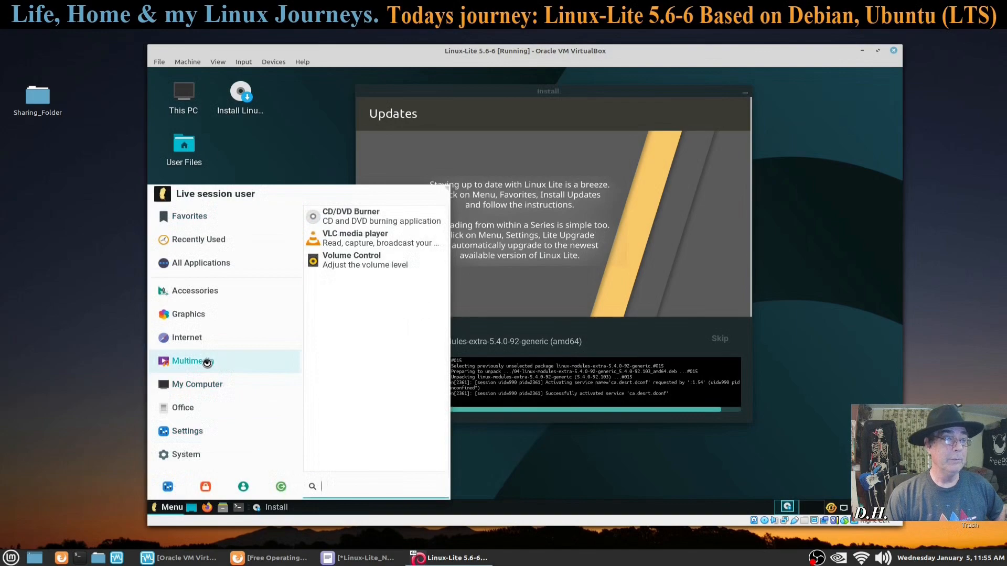
mouse_move(203, 386)
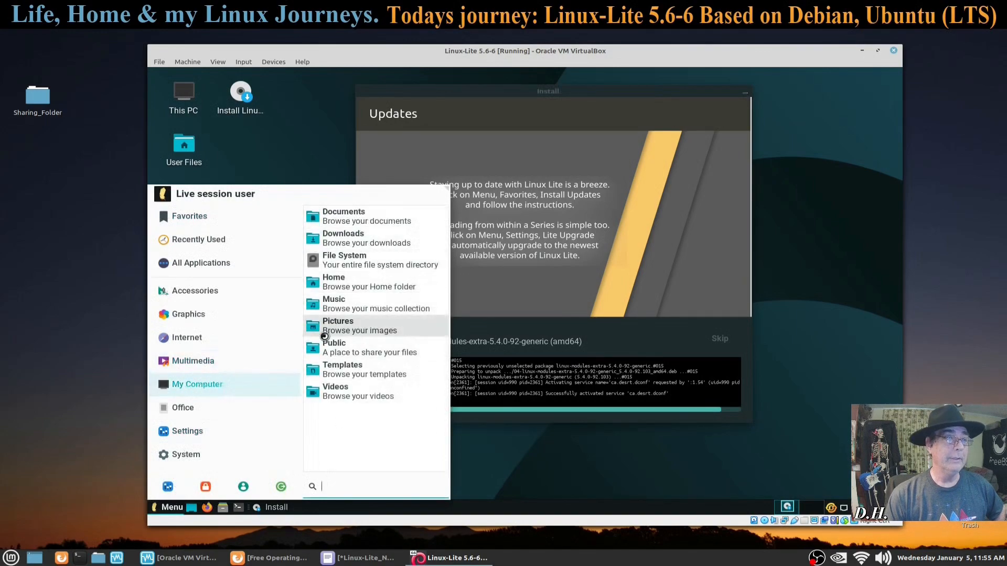
mouse_move(192, 413)
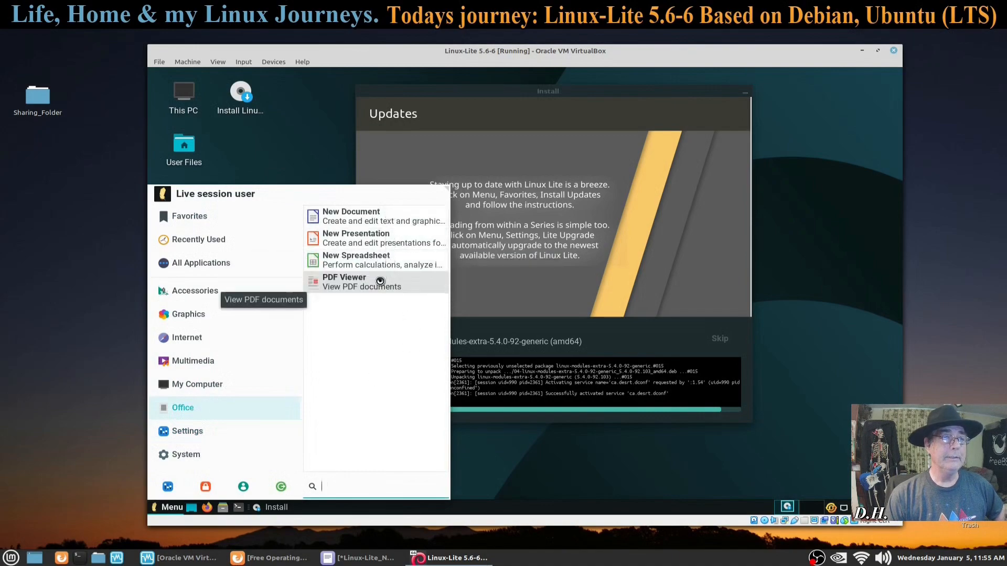
mouse_move(212, 428)
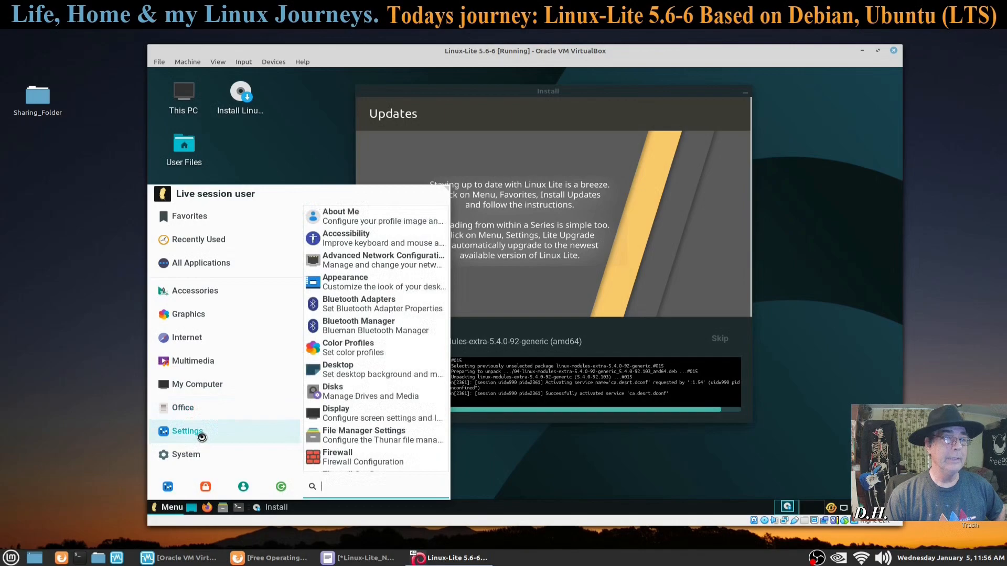
mouse_move(184, 455)
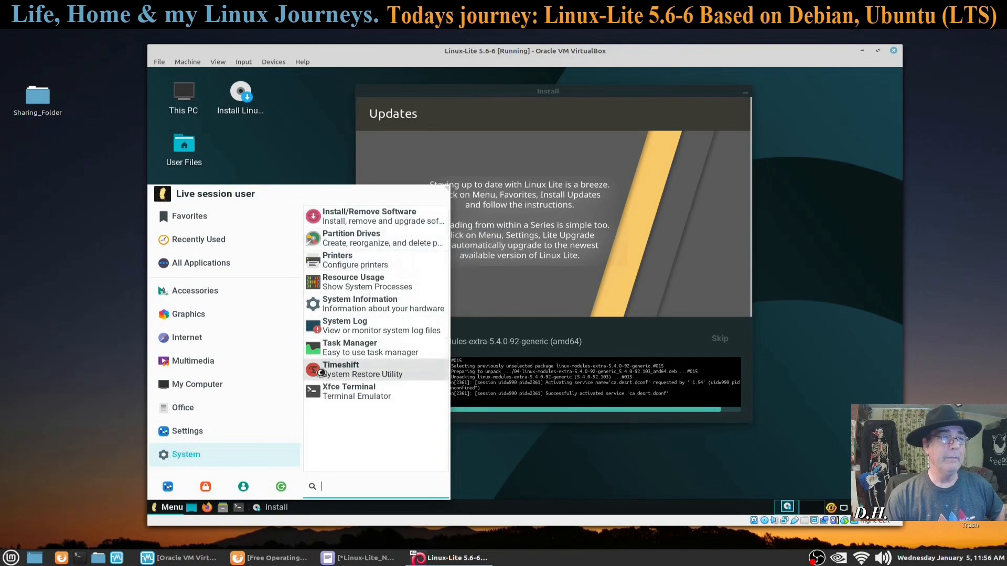
click(398, 243)
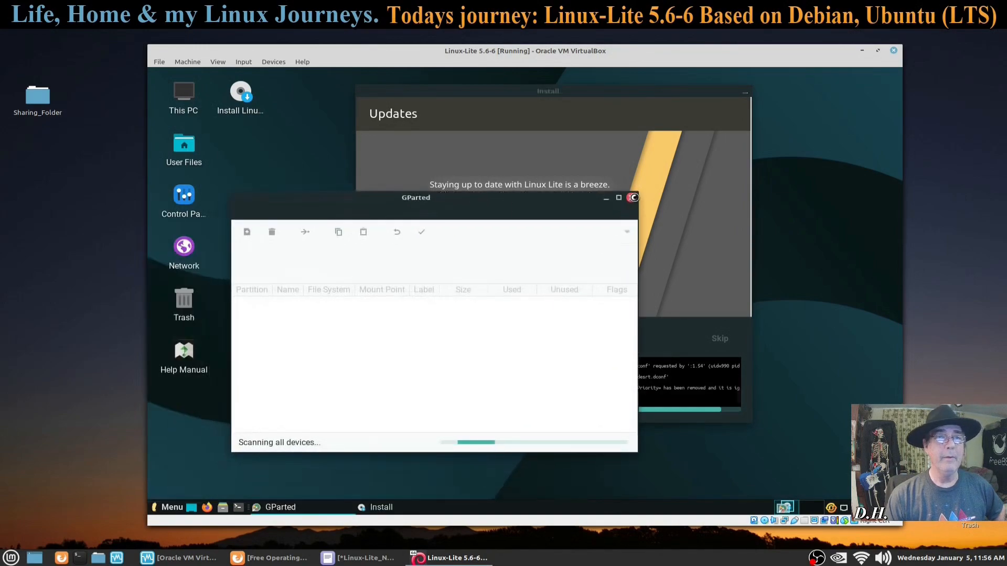
click(633, 198)
Step: Open the Resource Usage monitor (htop) from System, then close it
click(173, 507)
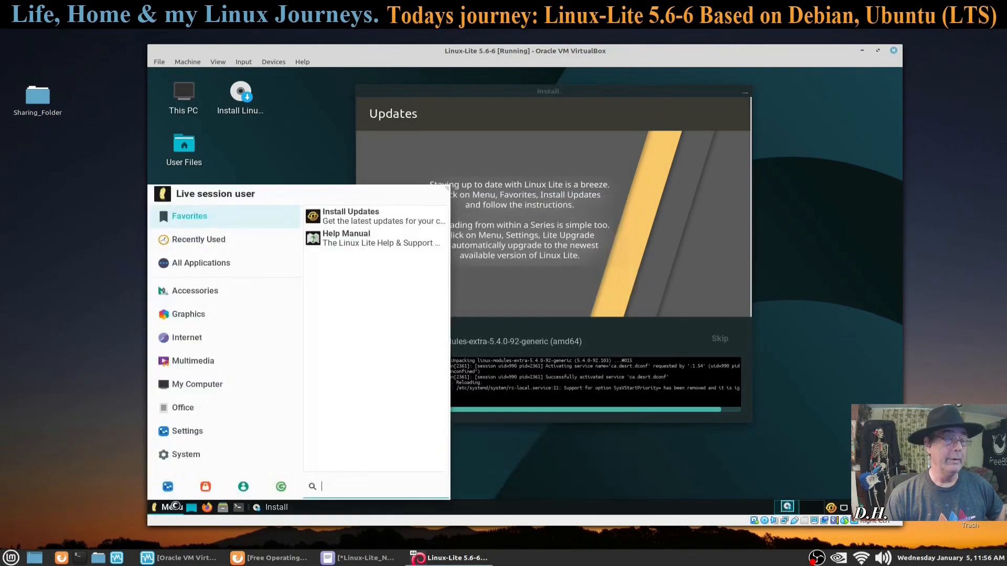
click(187, 431)
click(190, 455)
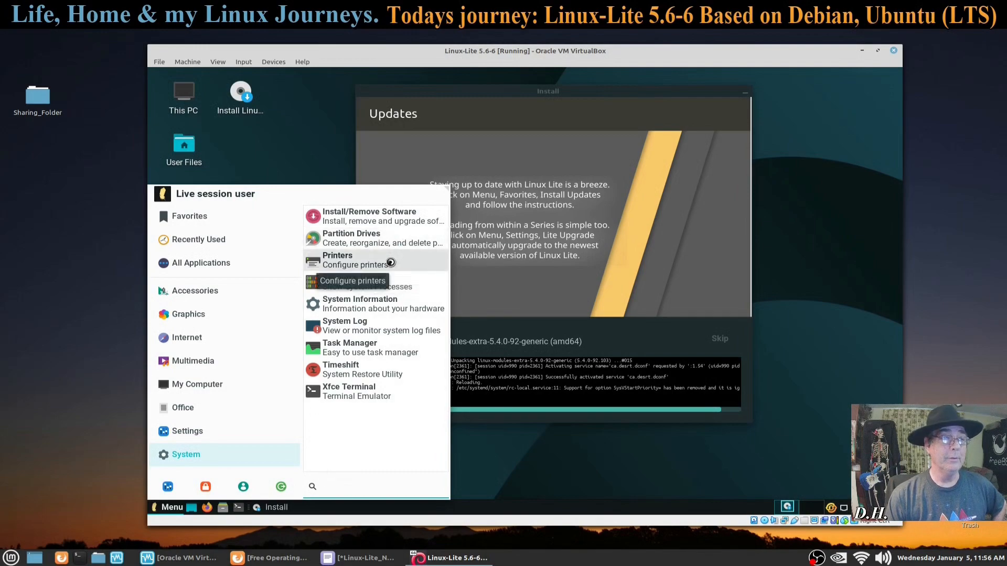
click(360, 287)
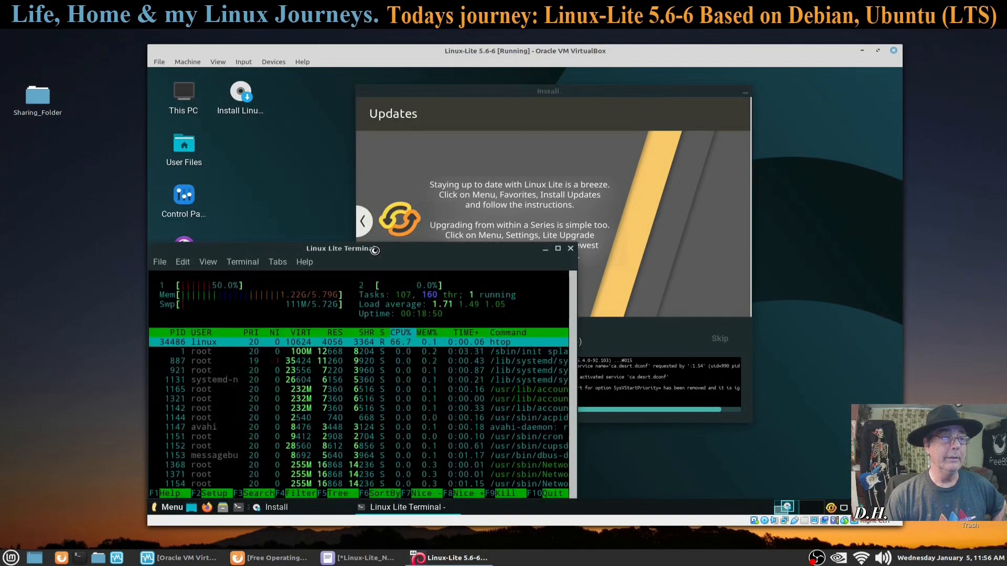
click(653, 182)
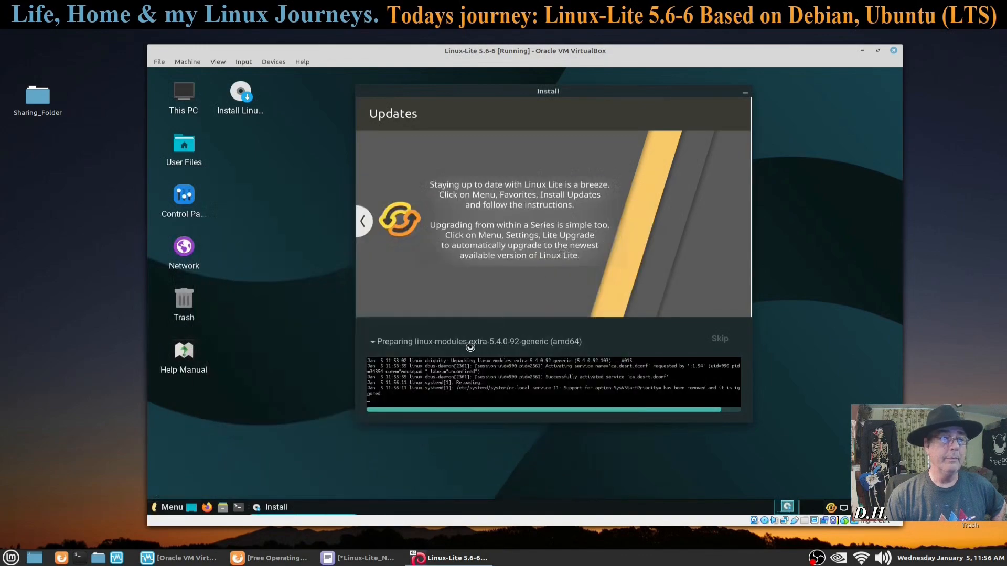
Step: Launch System Information from the System category
click(172, 507)
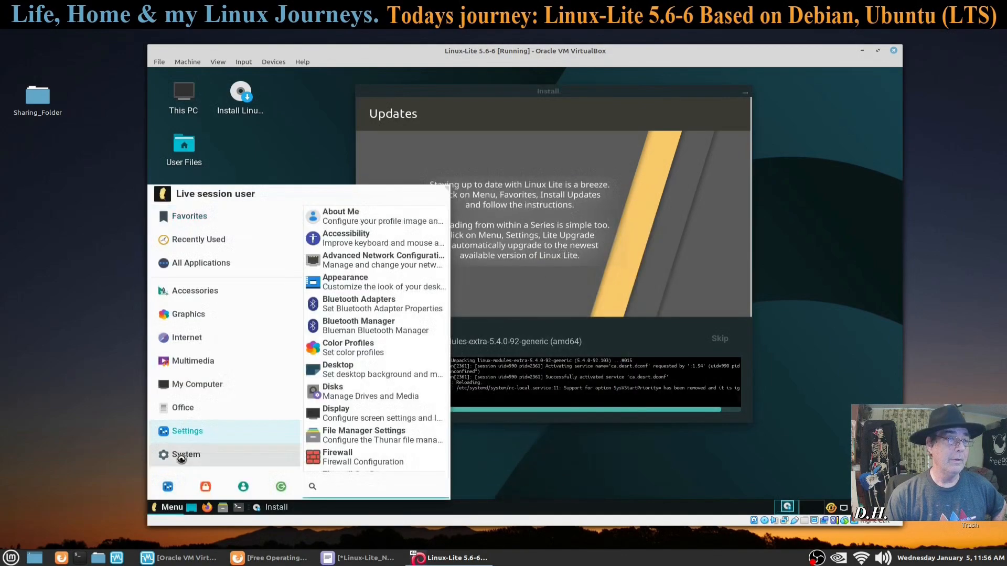
mouse_move(182, 460)
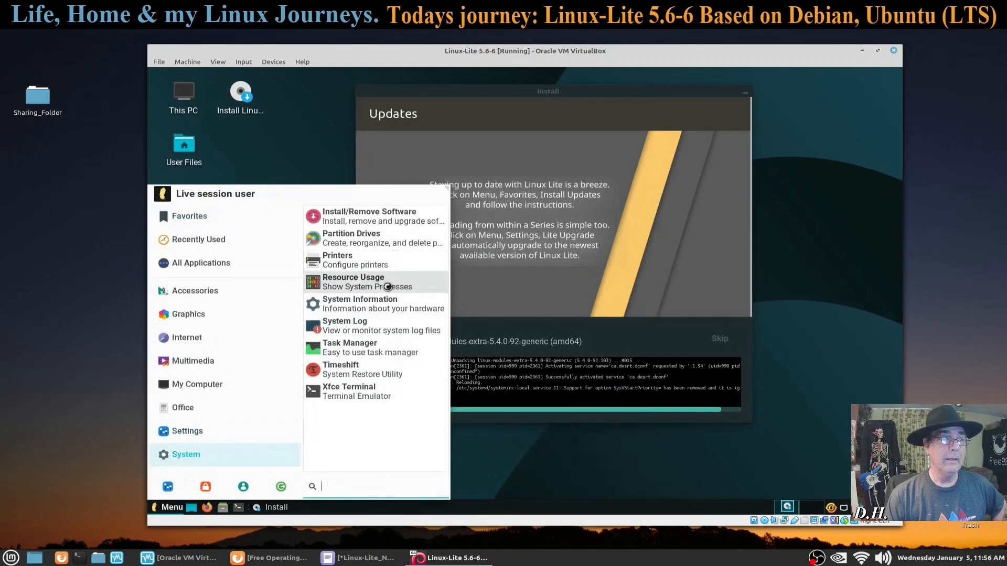
click(377, 309)
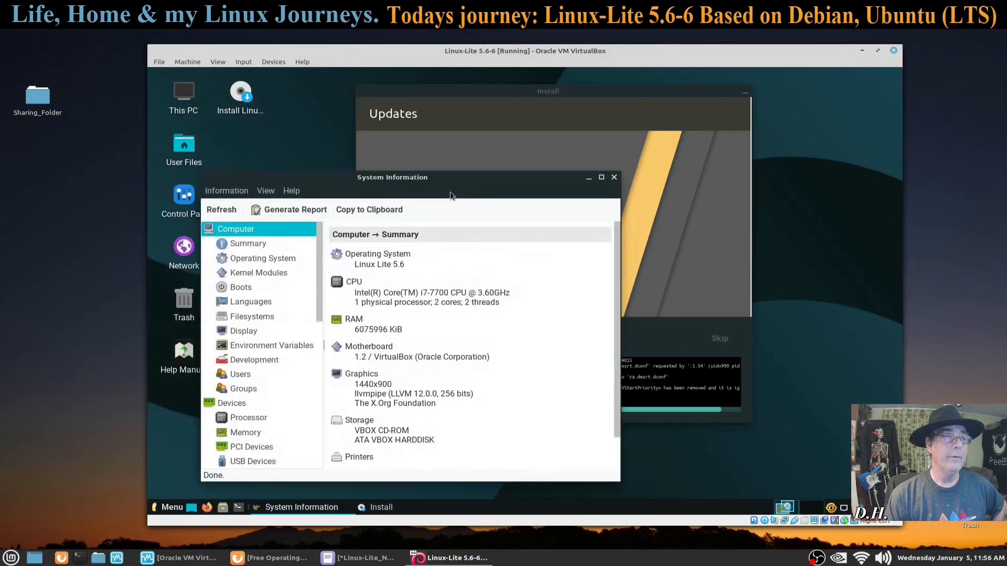
Step: Review the computer Summary in System Information, then close the window
drag(450, 192, 449, 167)
click(297, 167)
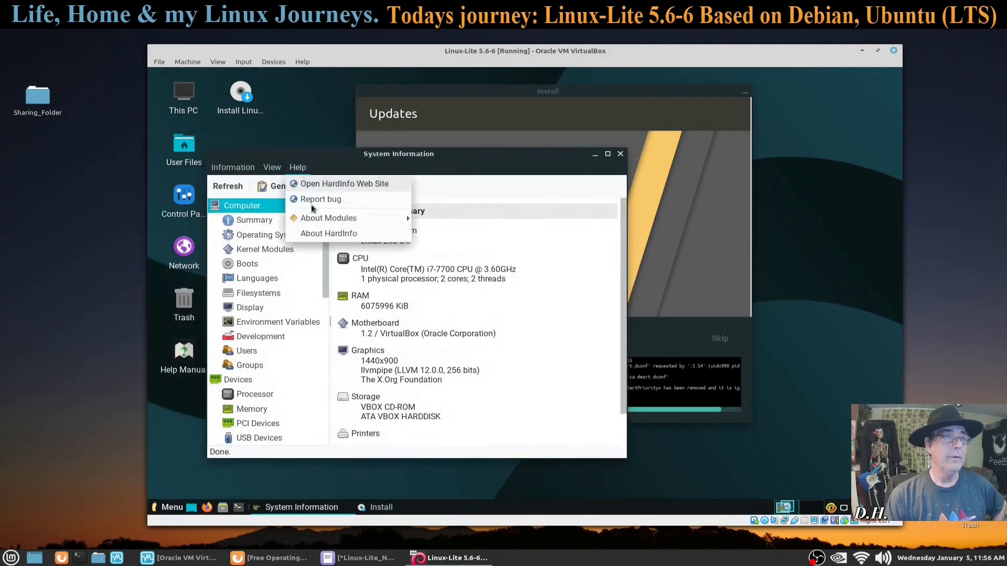
click(477, 160)
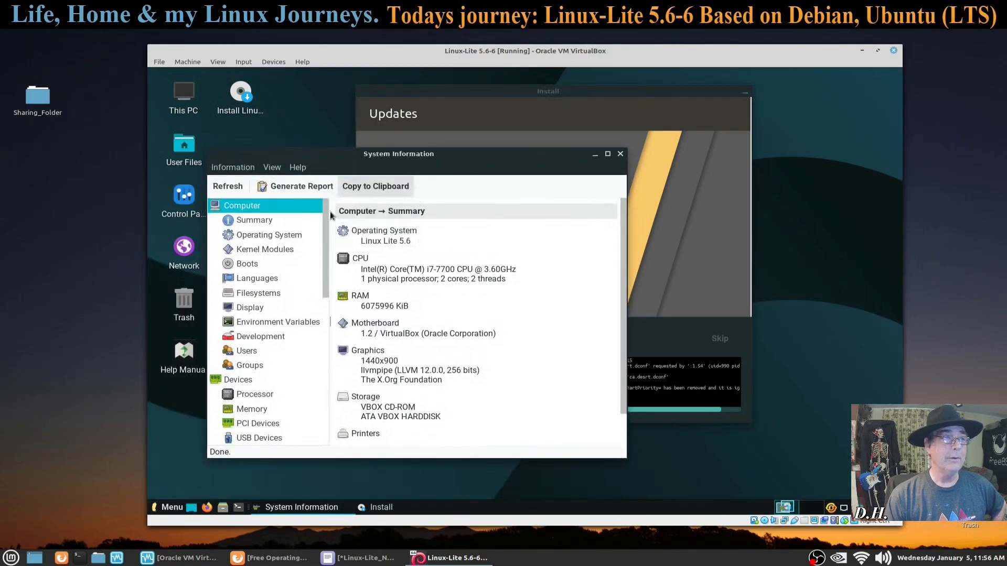
click(248, 221)
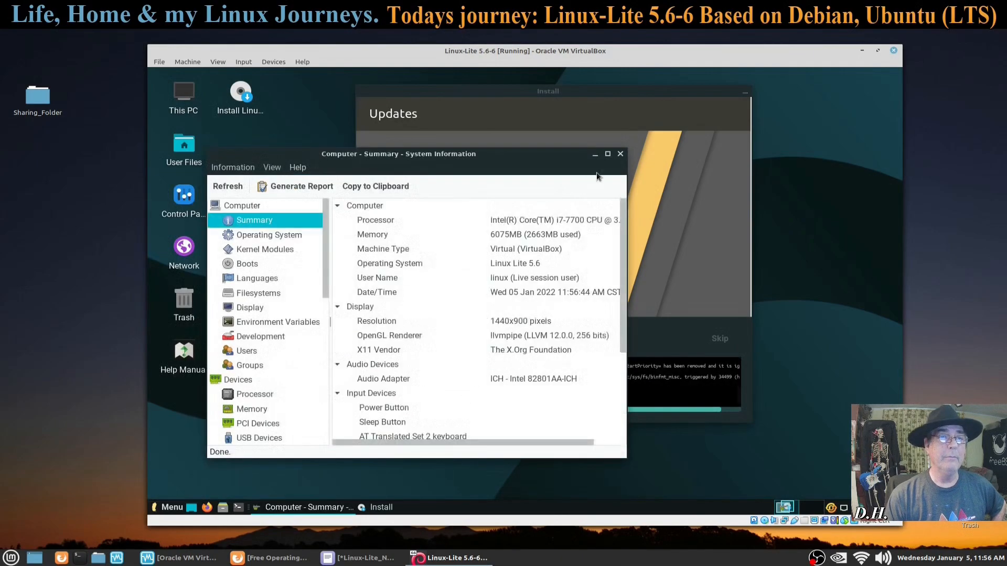
click(620, 154)
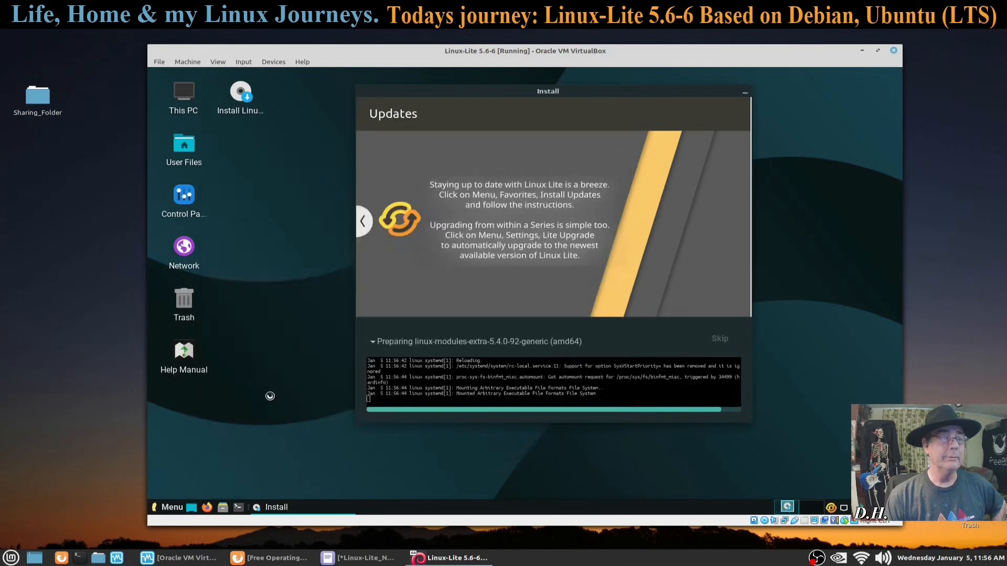
Step: Show the System category's apps in the application menu, then close the menu
click(169, 507)
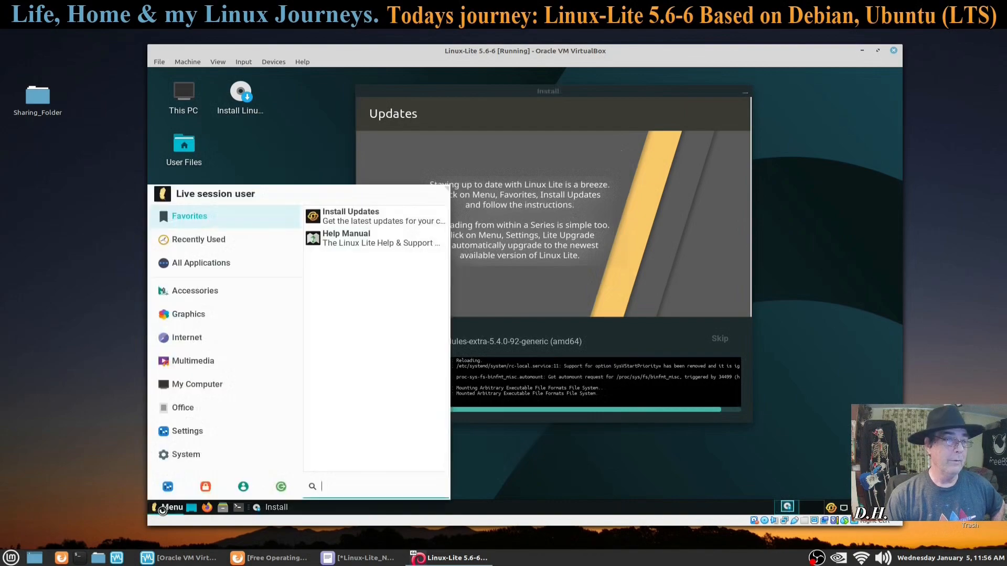
click(191, 457)
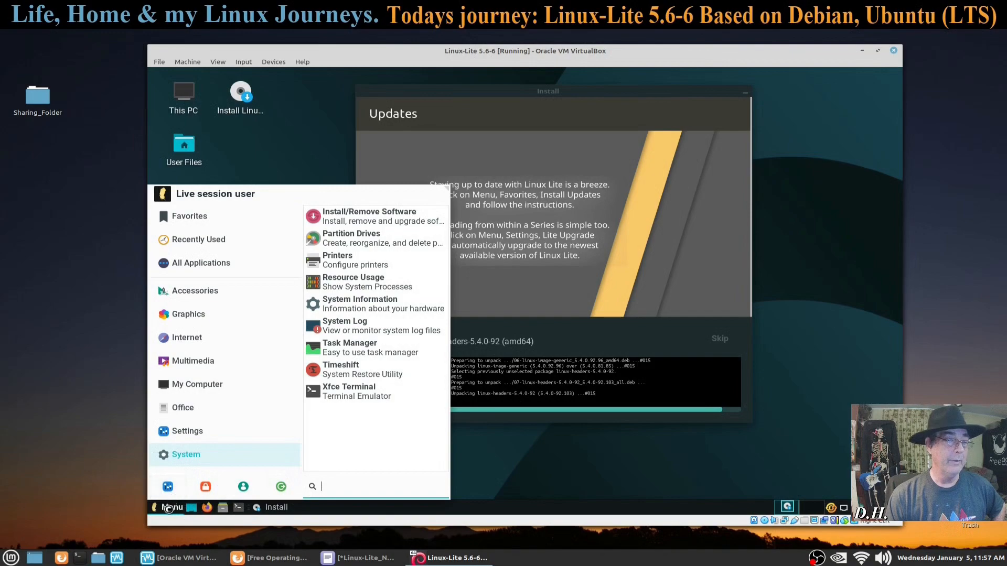
click(169, 508)
Step: In Whisker Menu properties, disable tooltips, descriptions and search-entry-beside-panel-button, then reopen the menu to check
right_click(168, 508)
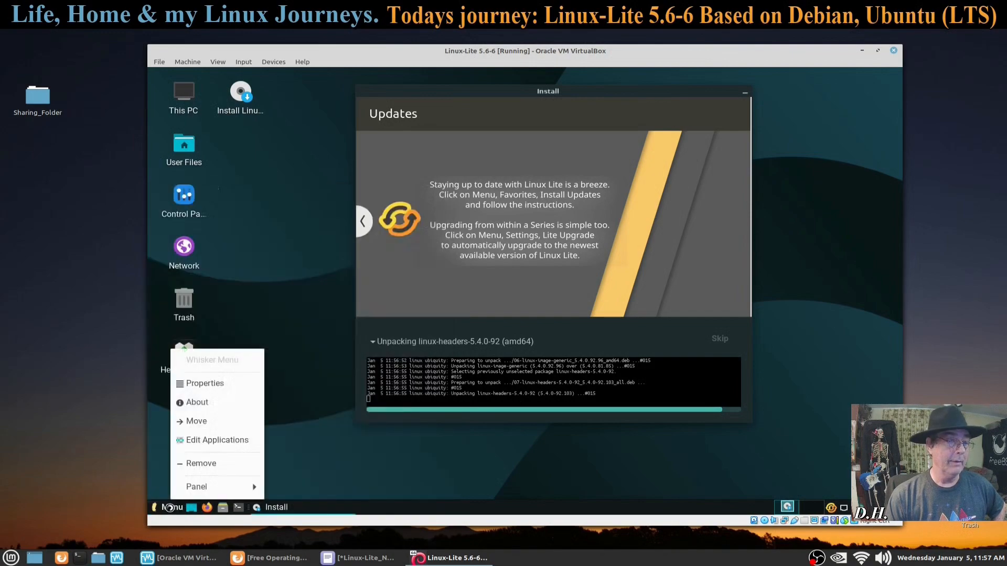
click(207, 386)
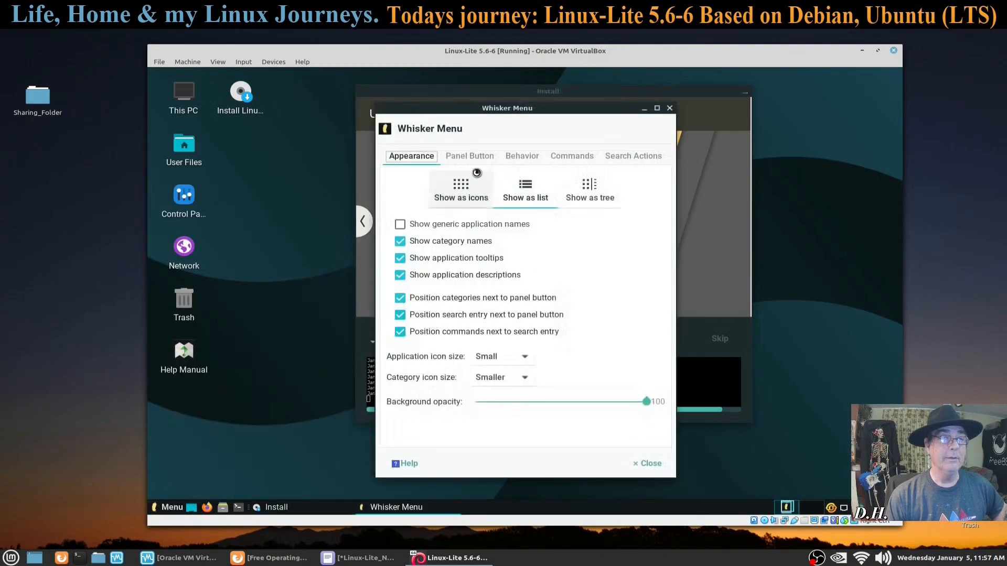
drag(495, 111, 346, 123)
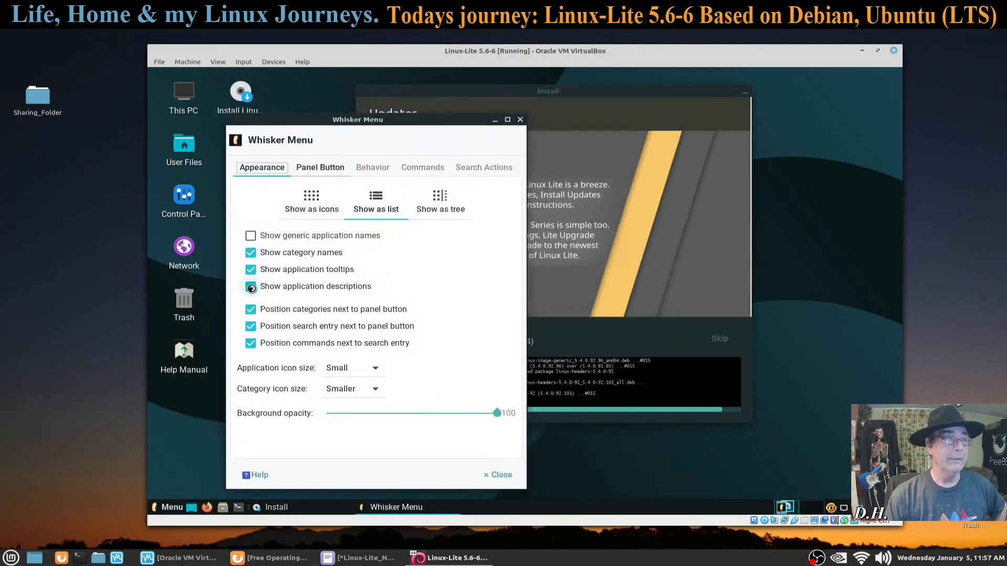
click(250, 269)
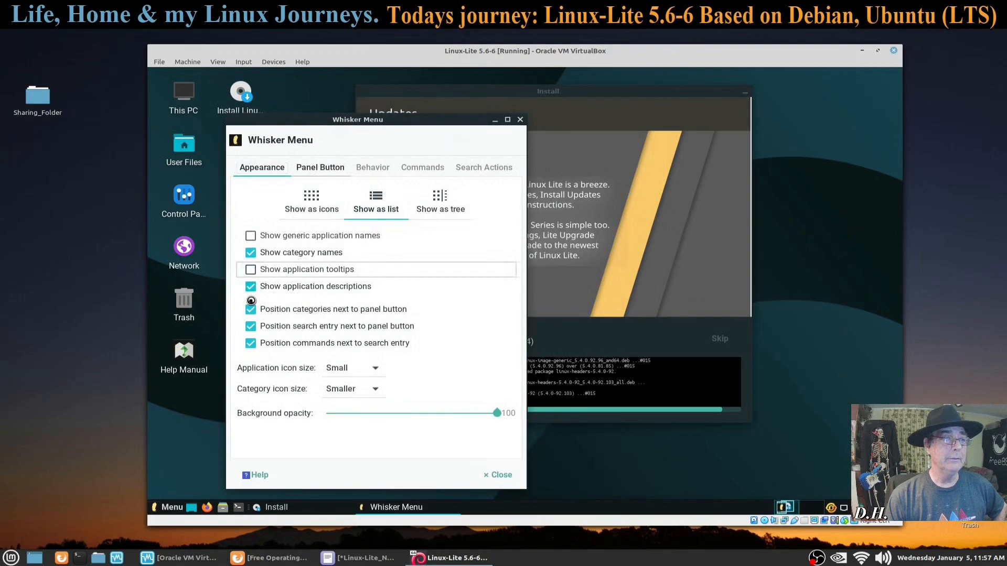
click(250, 286)
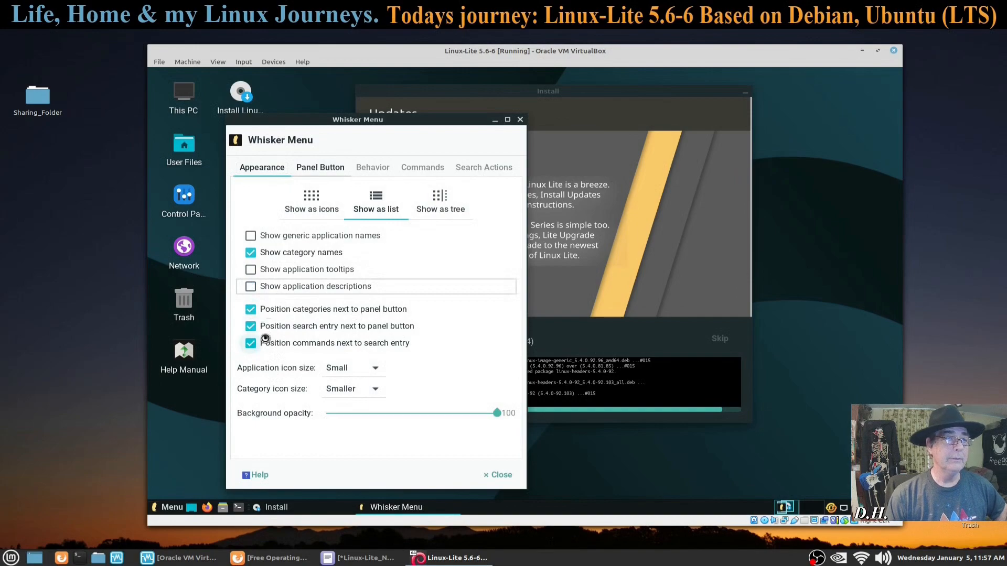
click(251, 326)
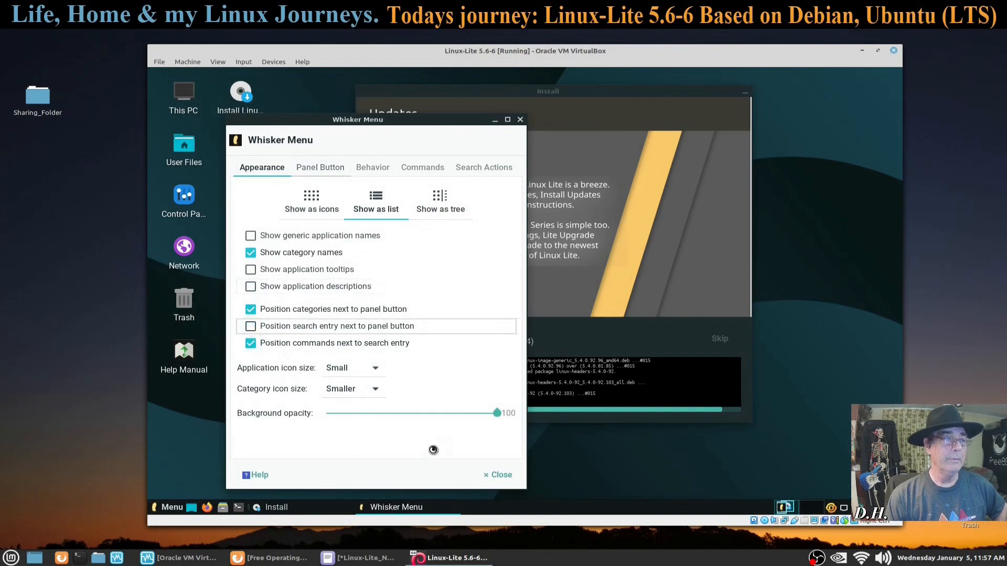
click(498, 475)
click(172, 507)
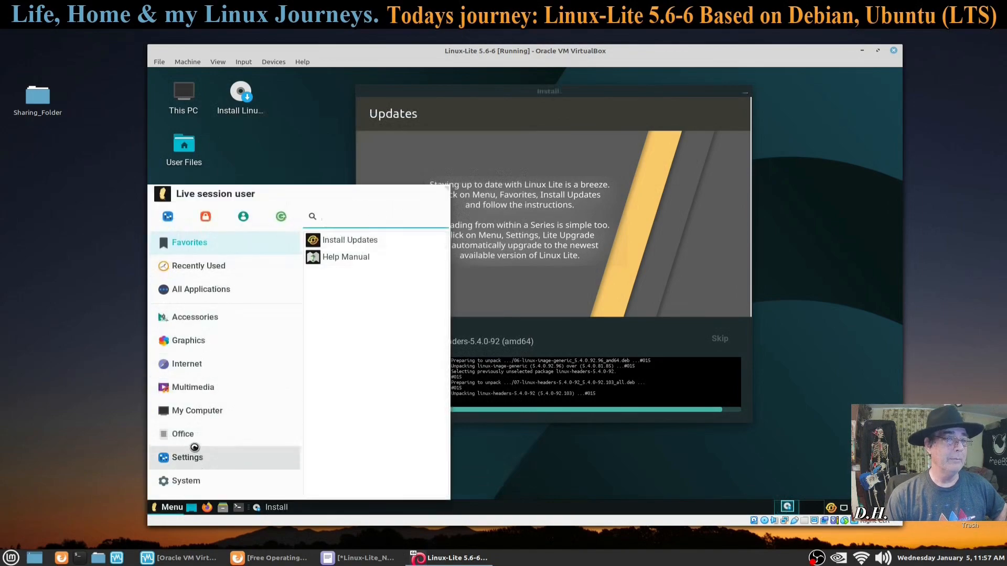
mouse_move(211, 317)
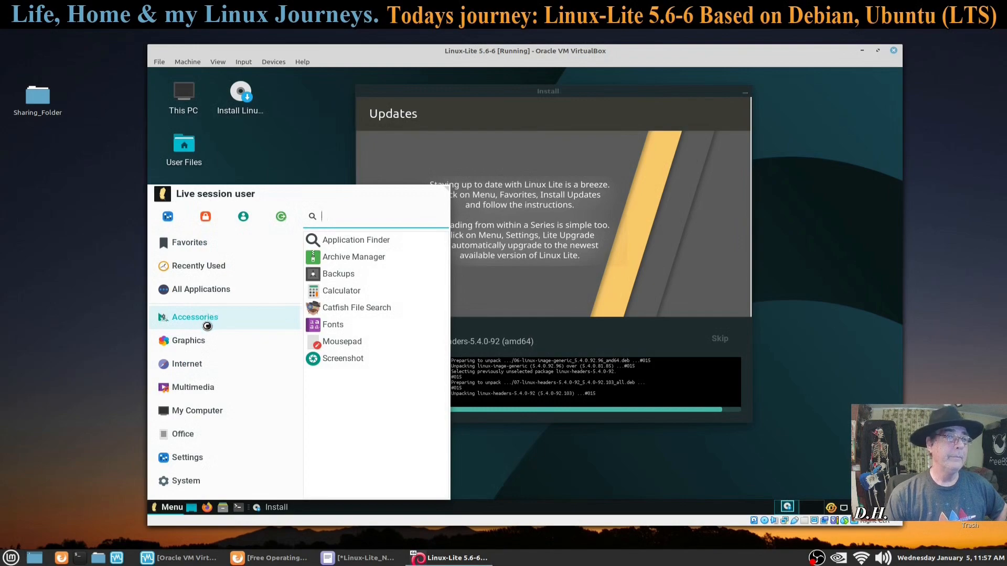
Step: Browse the menu categories, close the menu, and drag the Install window further left
mouse_move(203, 342)
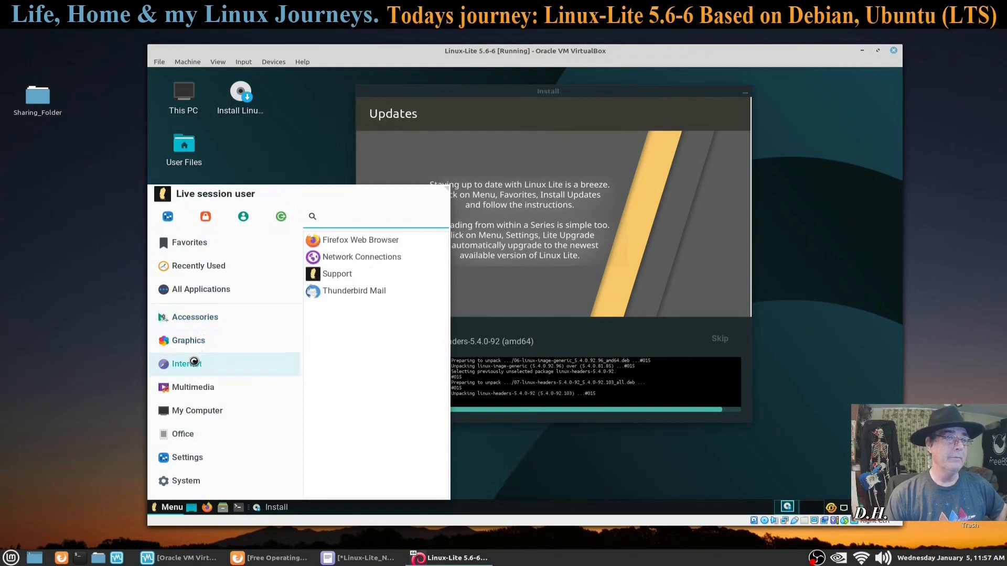
mouse_move(199, 388)
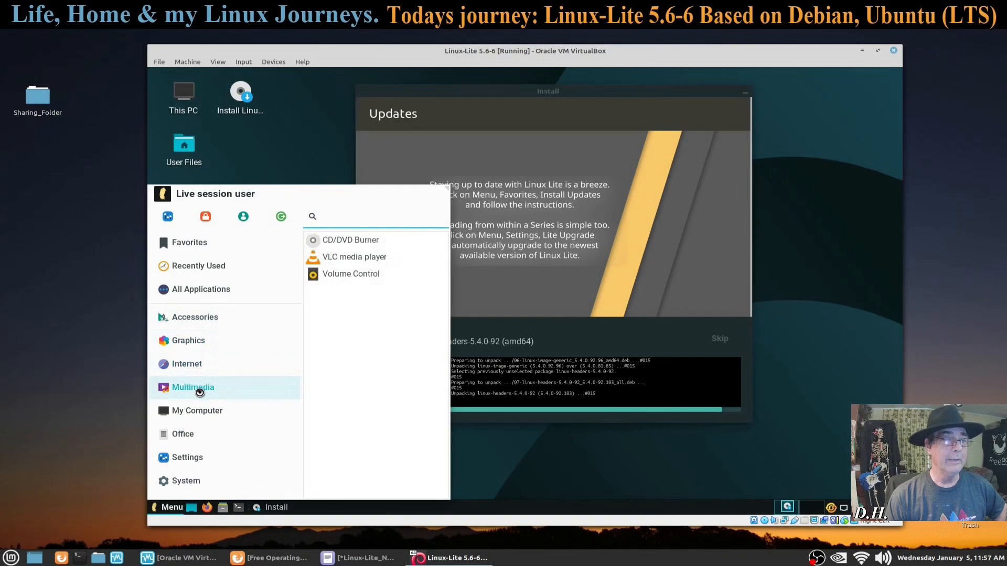
mouse_move(203, 413)
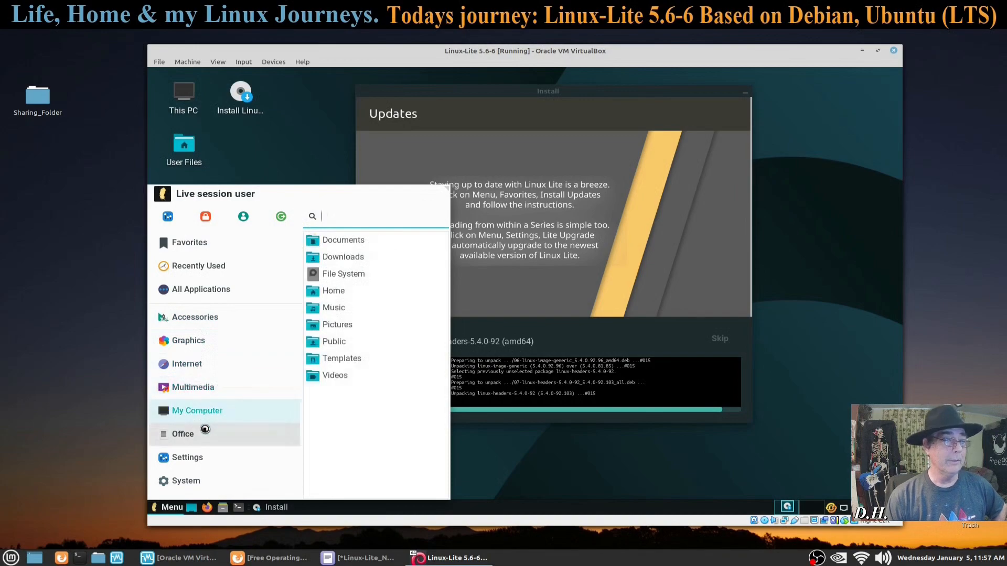
mouse_move(204, 435)
mouse_move(198, 465)
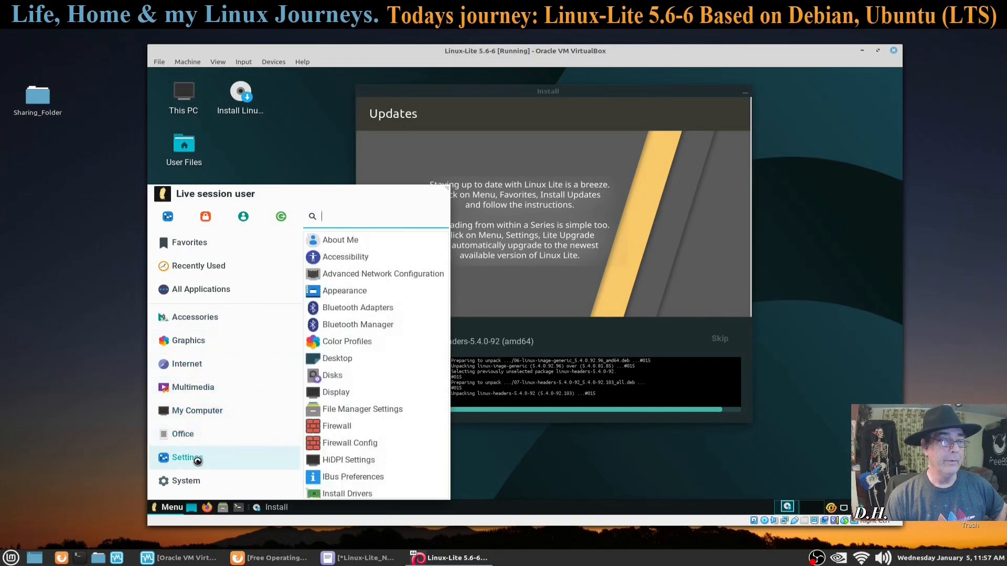
click(287, 141)
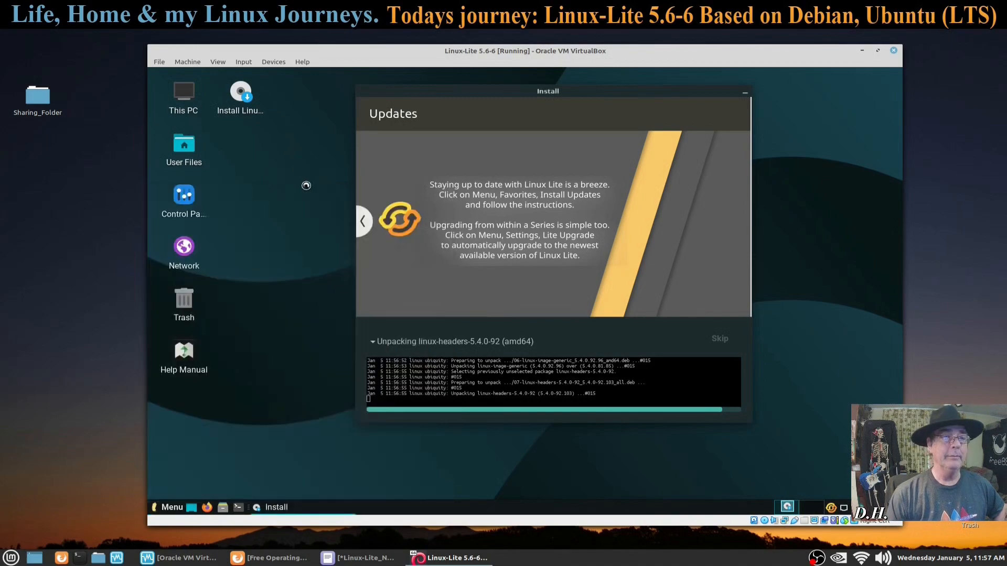
drag(582, 95, 522, 94)
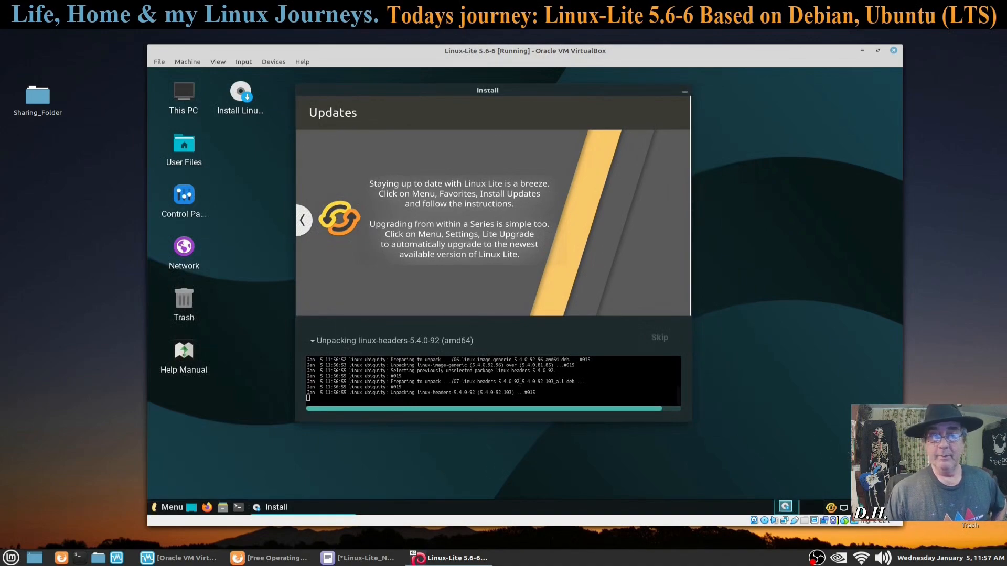
Step: In the panel clock's properties, set the time font to Sans Bold 12 and the layout to 'Date, then time'
right_click(811, 507)
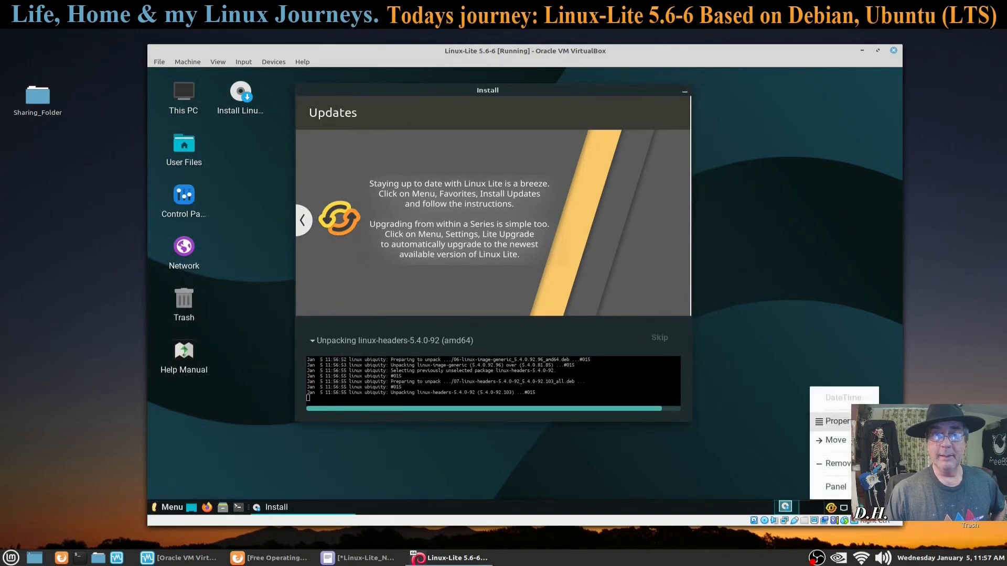
click(835, 421)
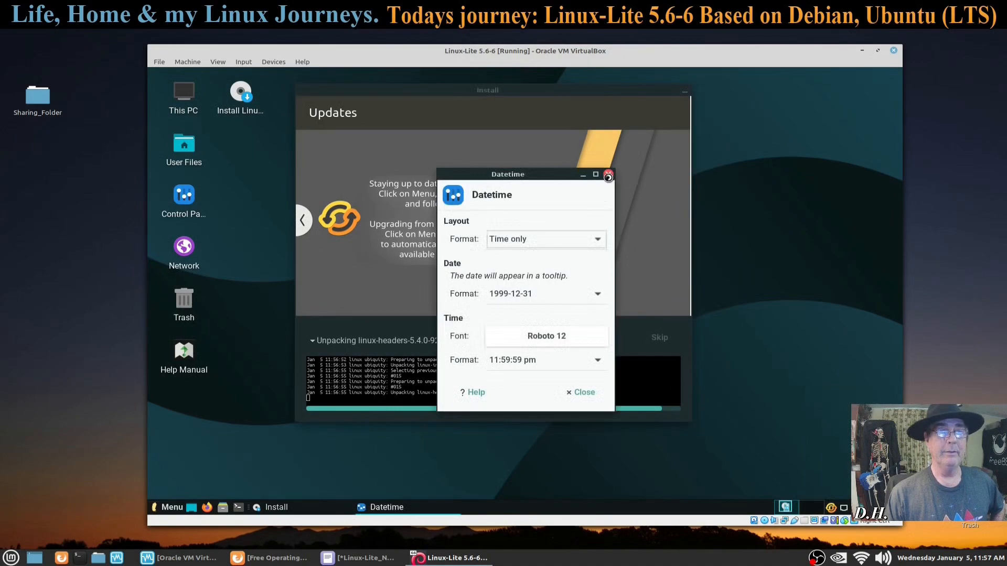
drag(524, 172, 399, 171)
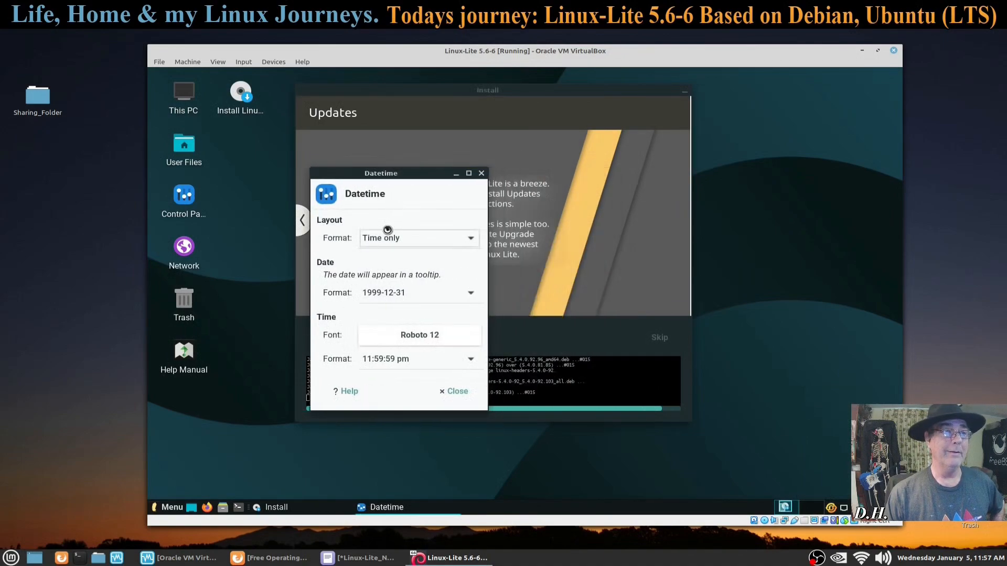
click(451, 330)
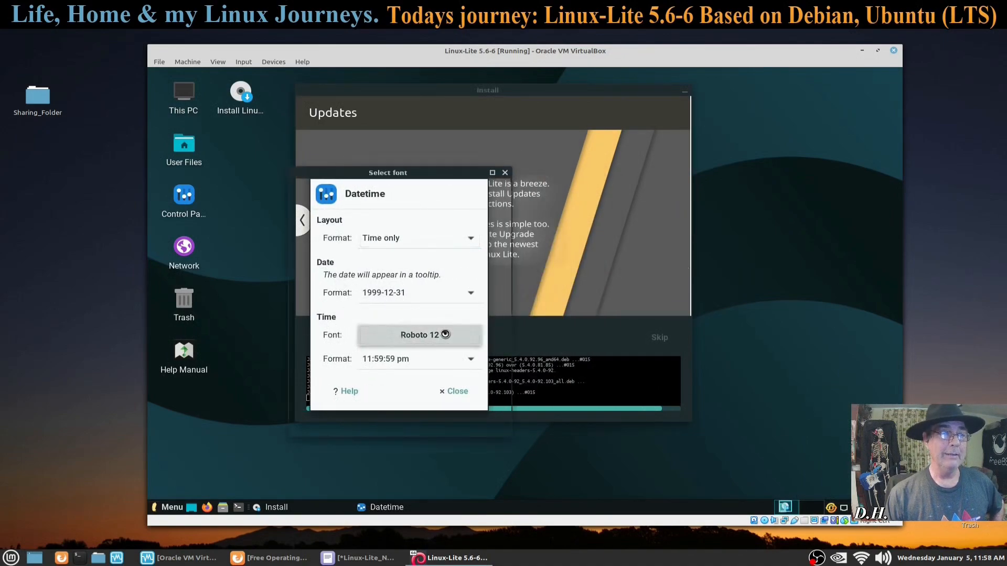
click(387, 340)
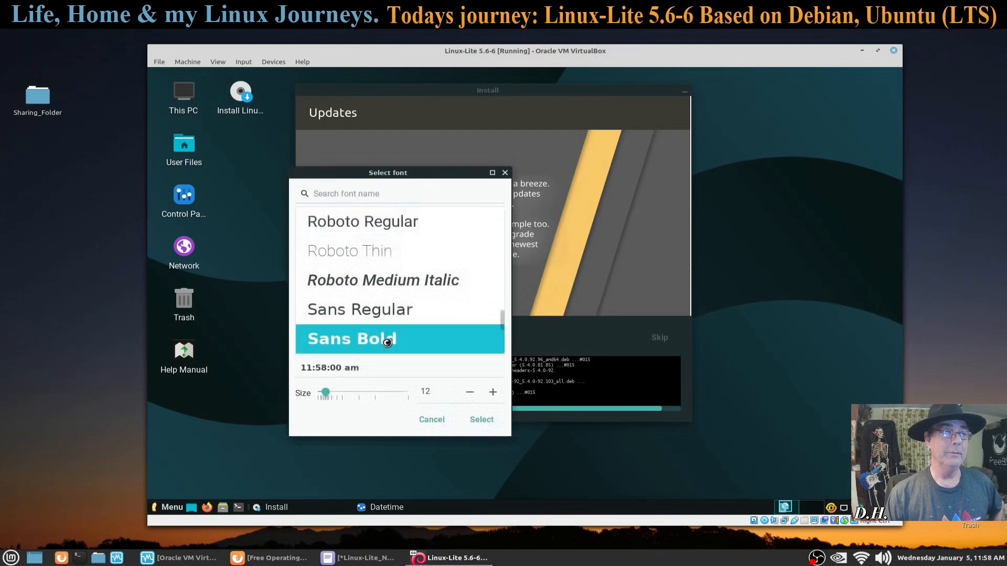
click(490, 419)
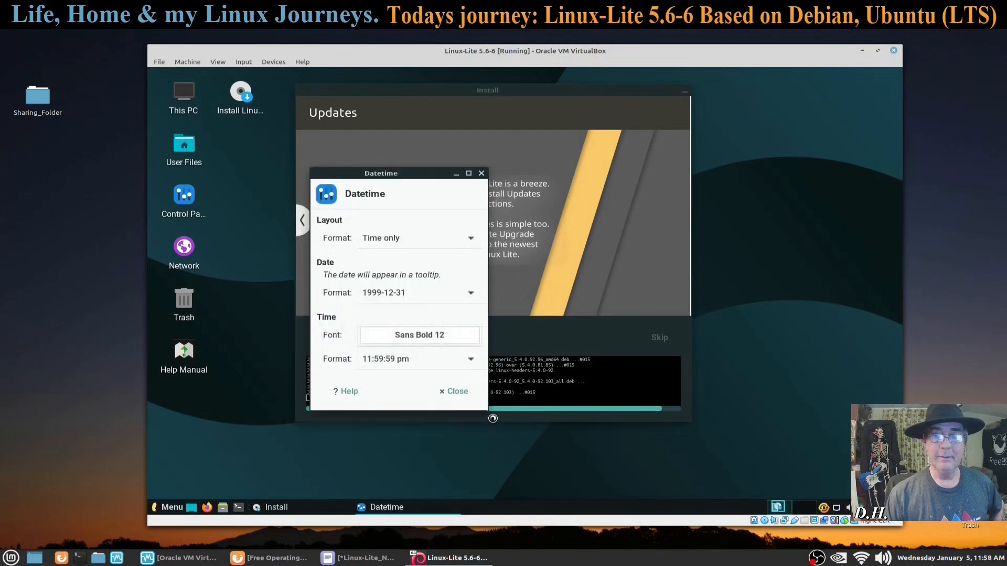
click(431, 242)
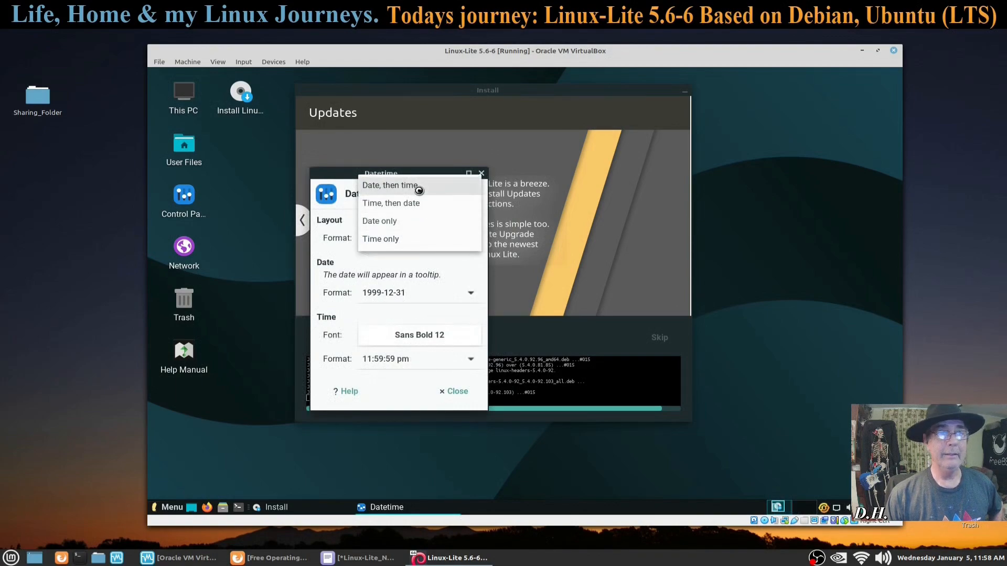
click(419, 191)
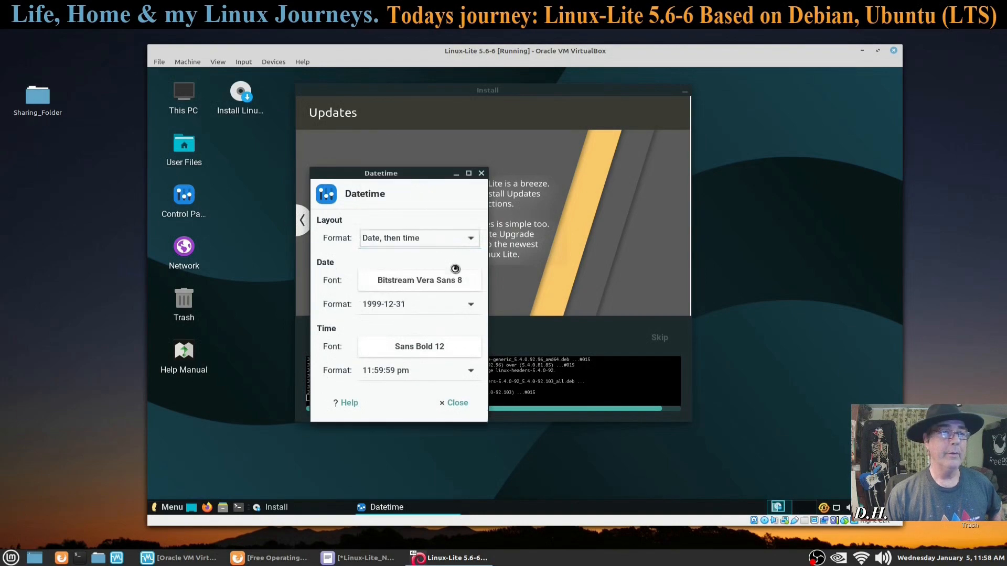
click(458, 400)
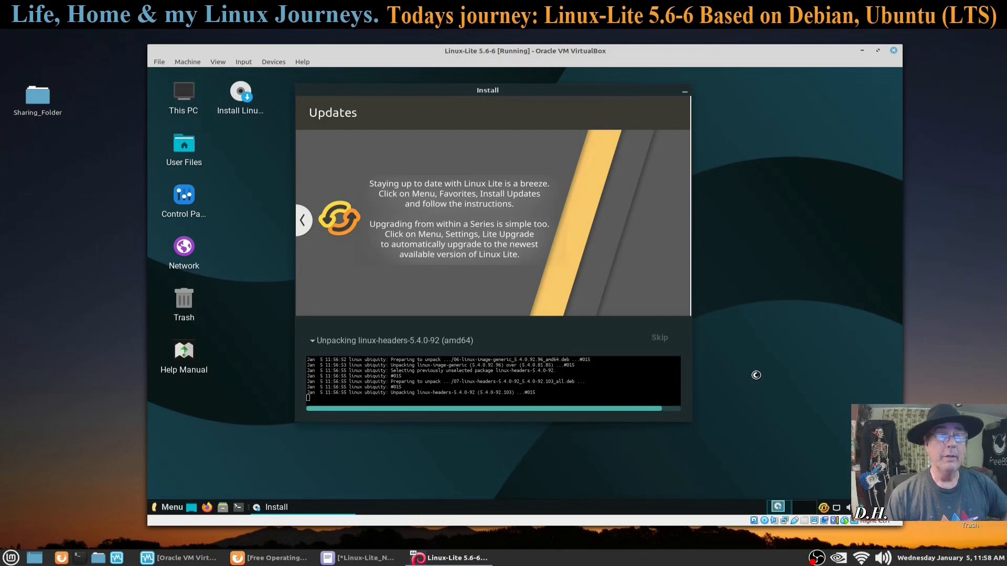
Step: Move the installer window slightly right and switch to the Linux-Lite_Notes text file
drag(609, 92, 658, 86)
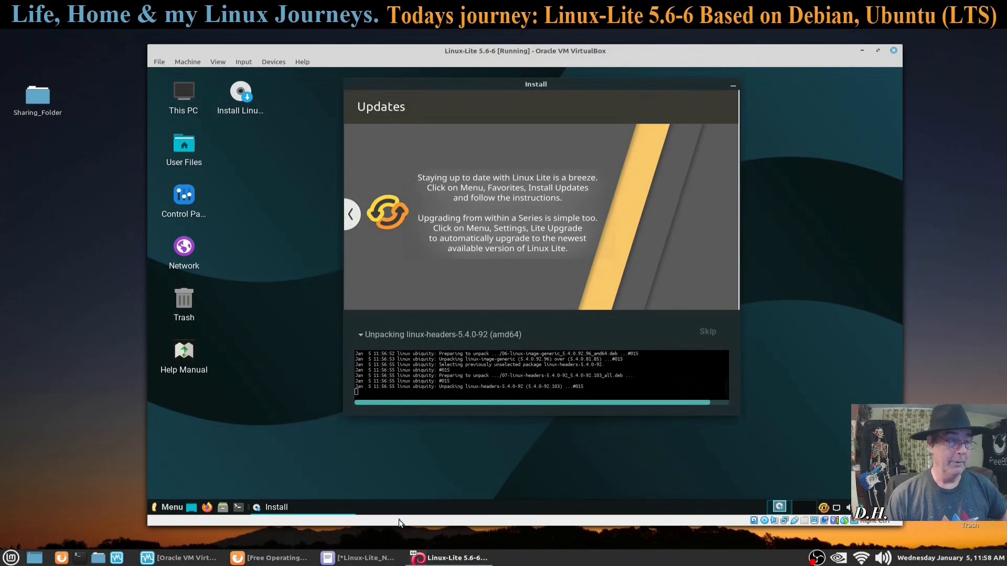
click(360, 558)
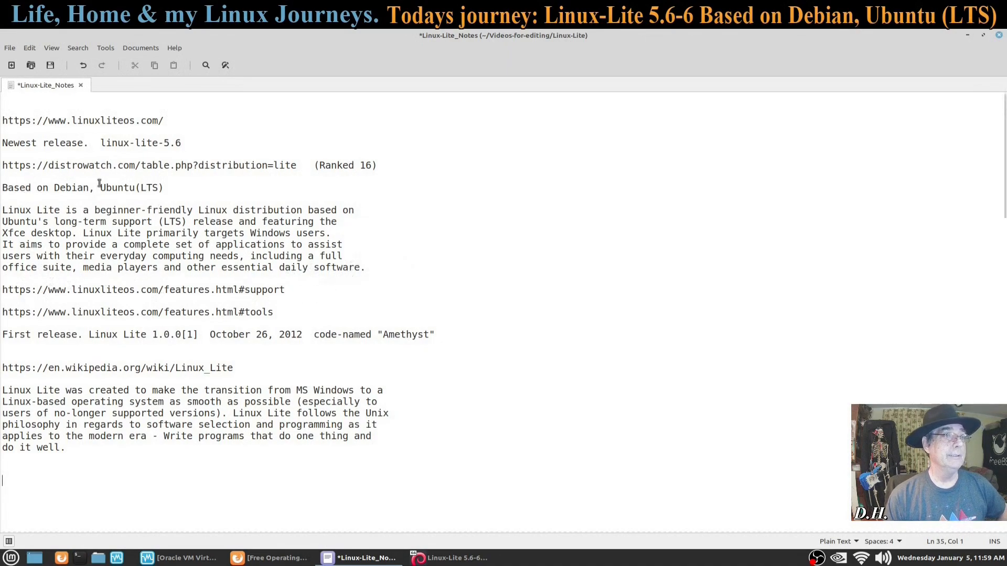
Step: Scroll down through the Linux Lite notes, then minimize Mousepad to return to VirtualBox
scroll(242, 328, down, 2)
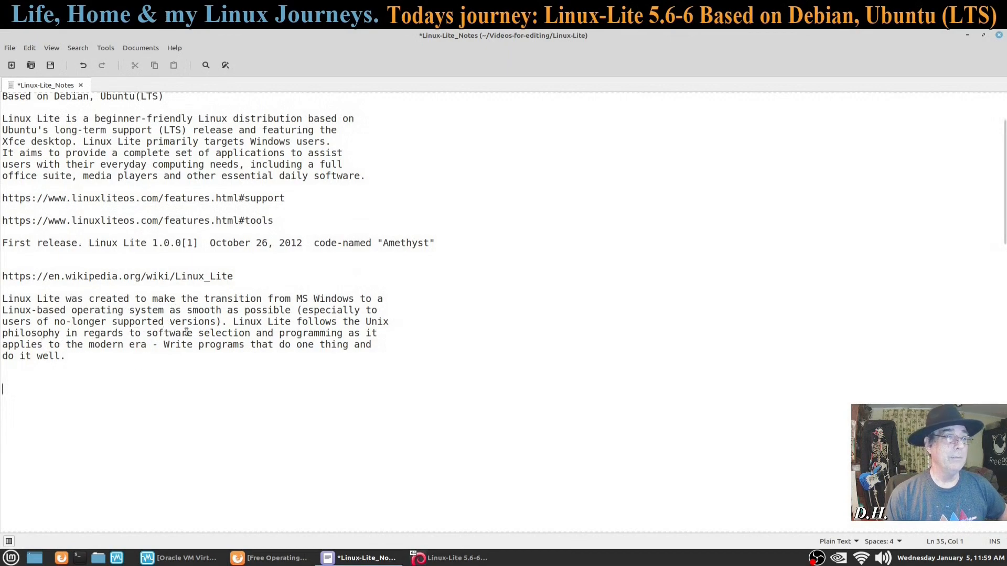
click(967, 36)
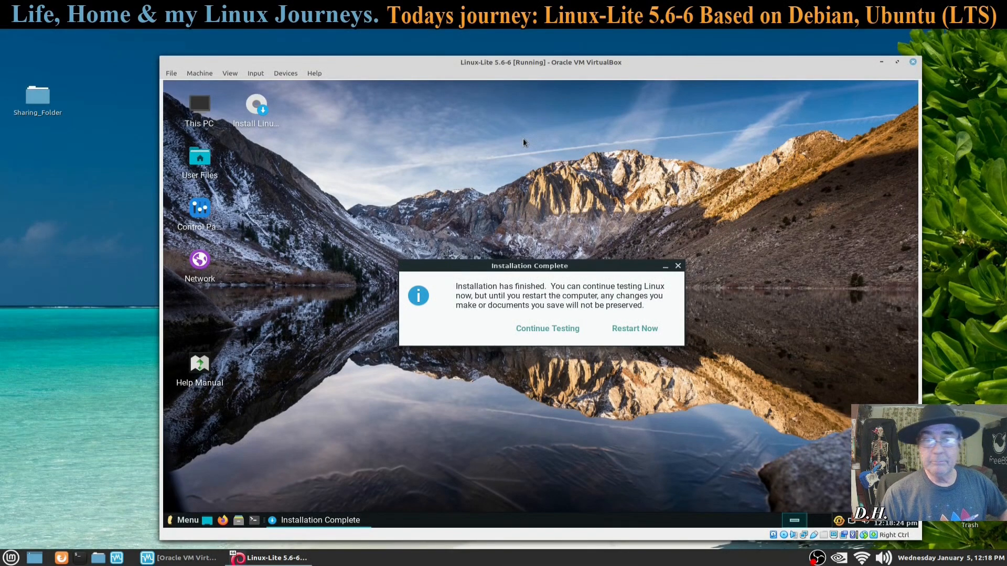
Step: Choose Continue Testing on the Installation Complete message and open the Linux Lite application menu
drag(529, 269, 496, 198)
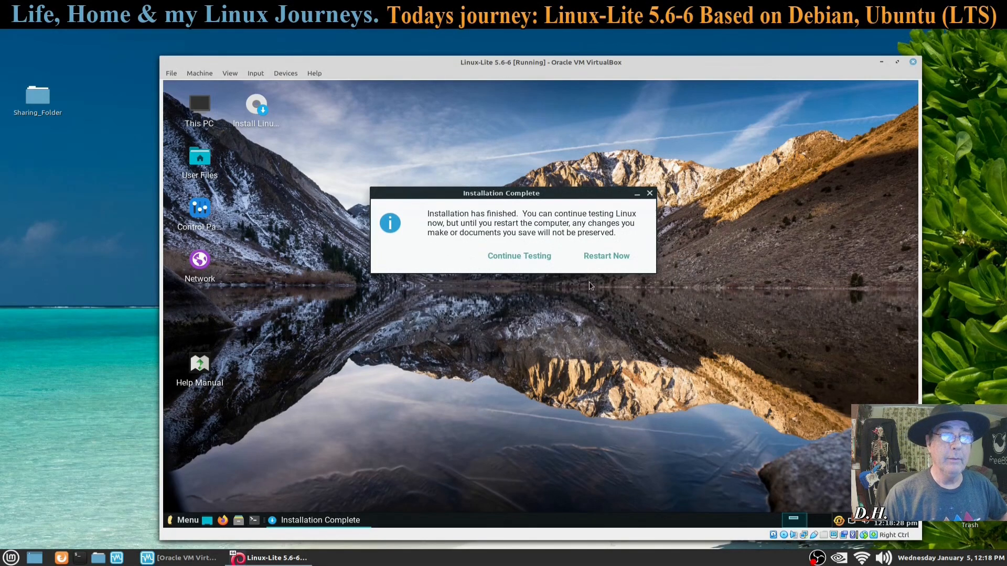
click(504, 256)
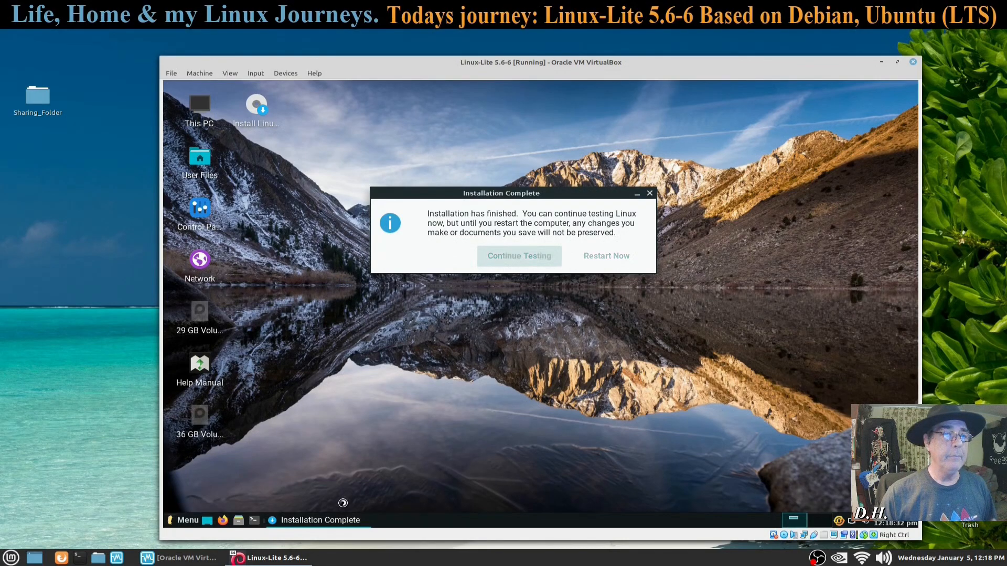
click(184, 520)
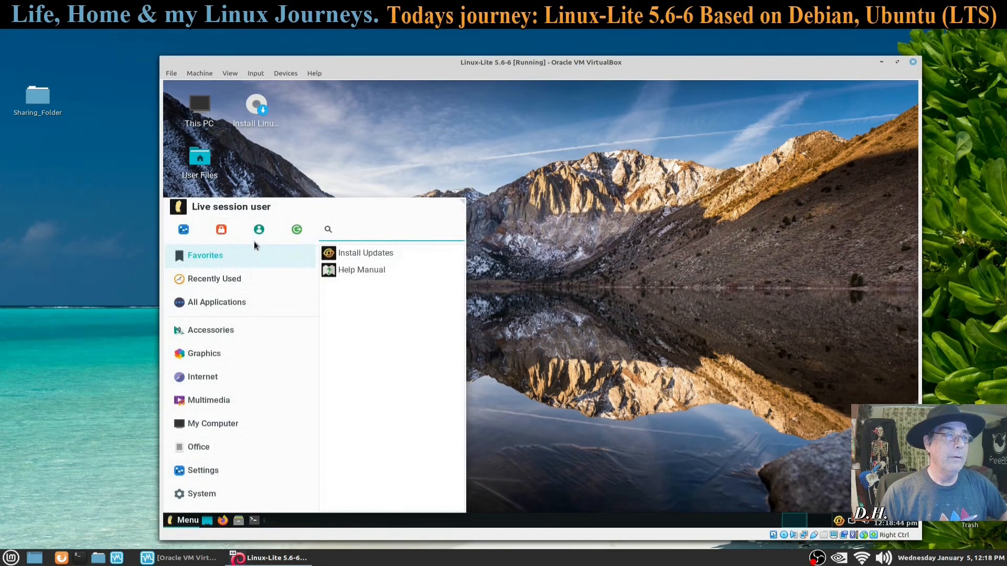
Step: Restart the live session, confirm the remove-medium prompt with Enter, and bring up VirtualBox Manager
click(296, 231)
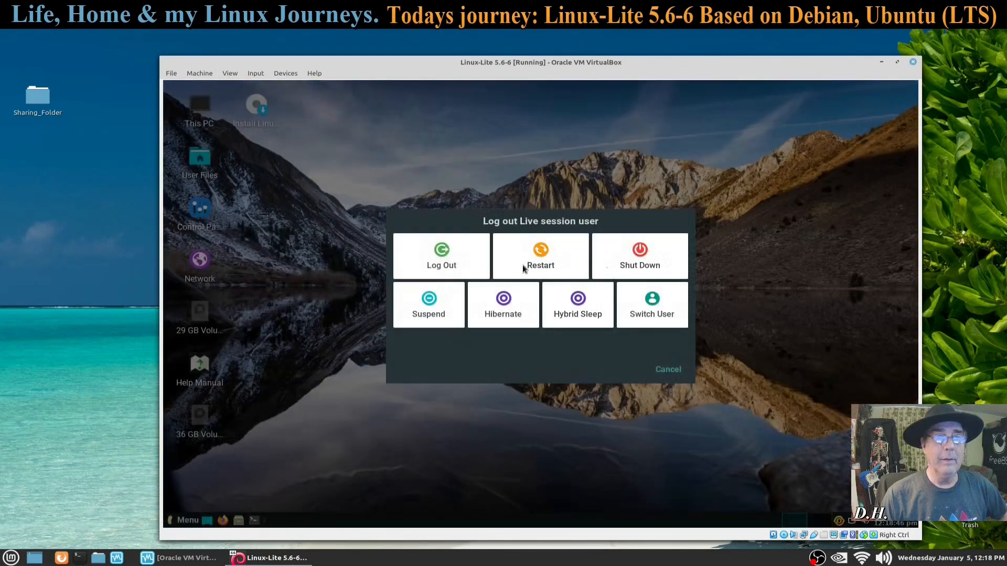
click(540, 257)
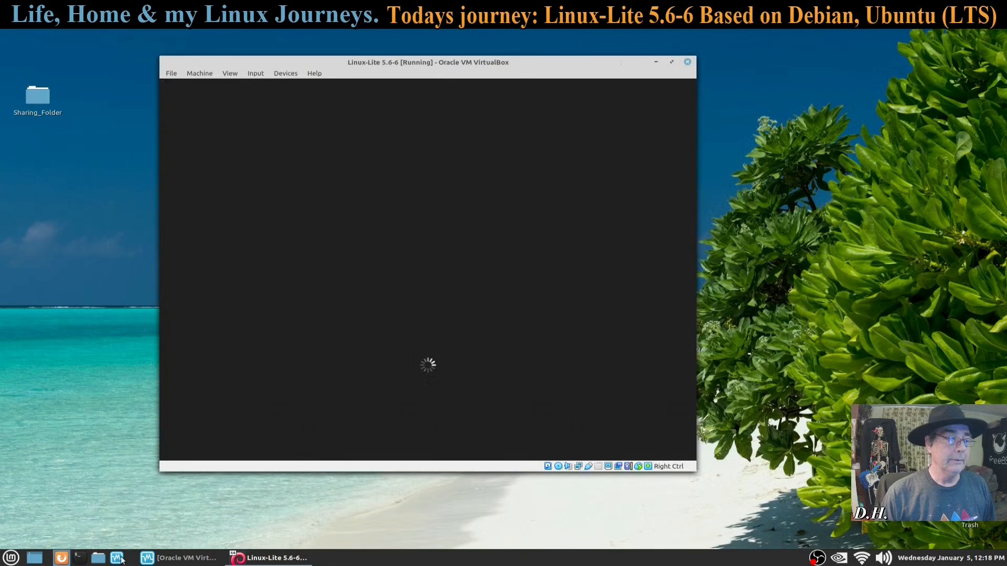
mouse_move(160, 562)
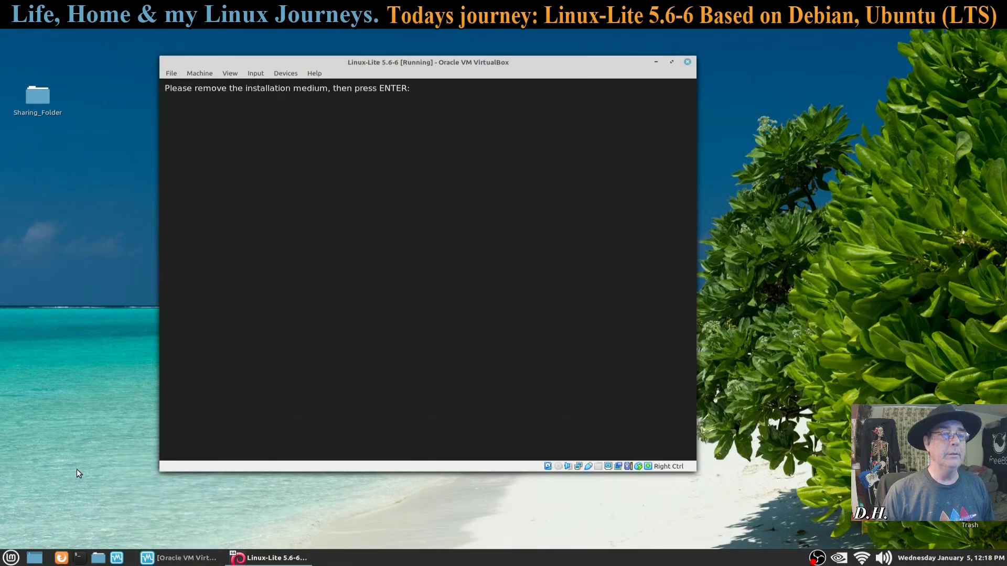
key(Return)
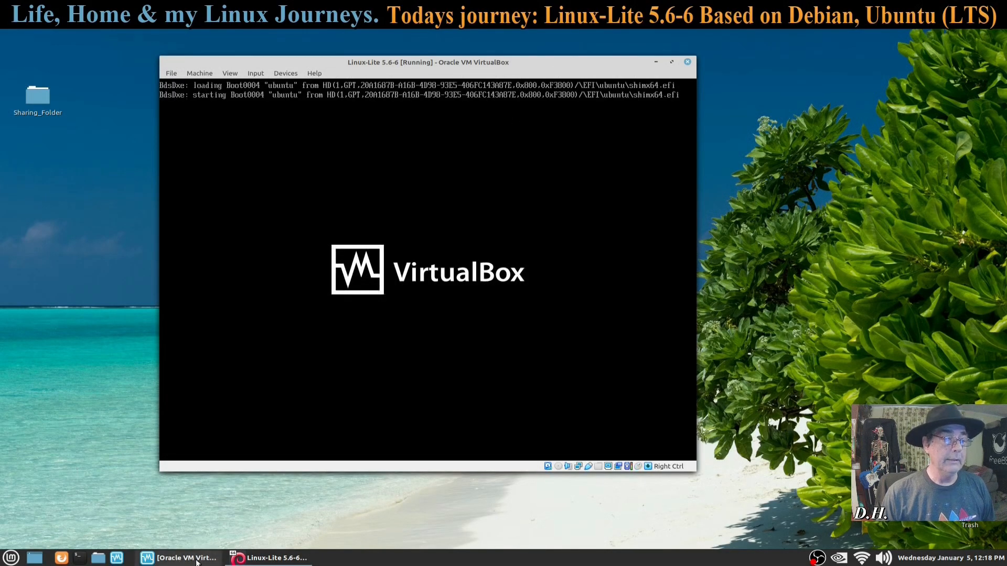
click(178, 558)
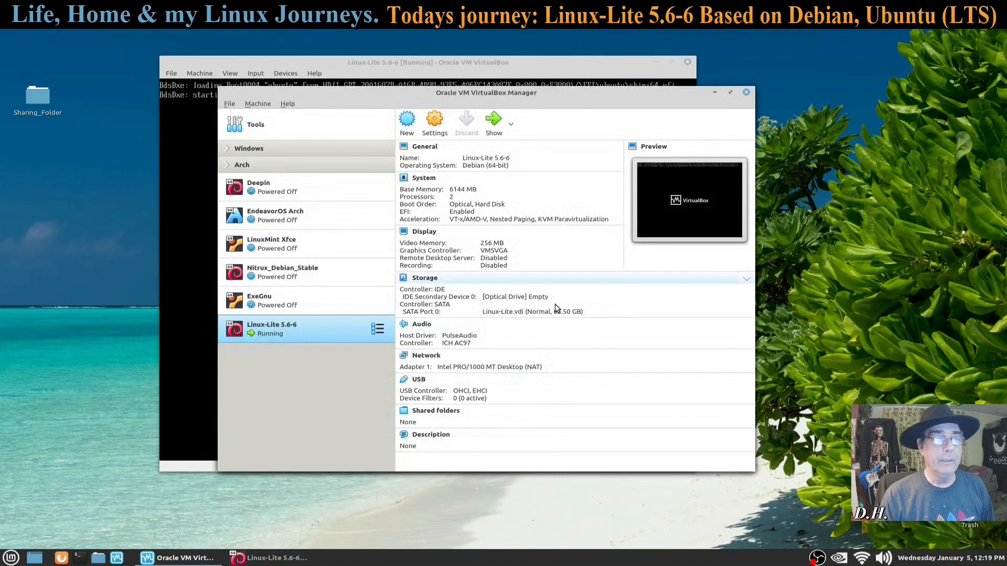
Step: Minimize the VirtualBox Manager so the guest can boot to its login screen
click(715, 92)
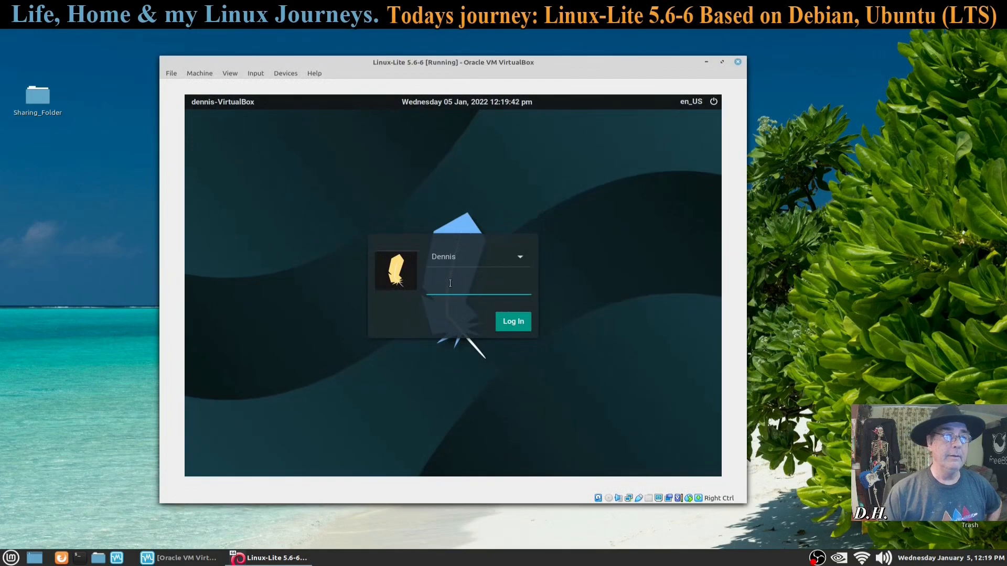
Step: Enter the user's password and log in to the installed Linux Lite
text(****)
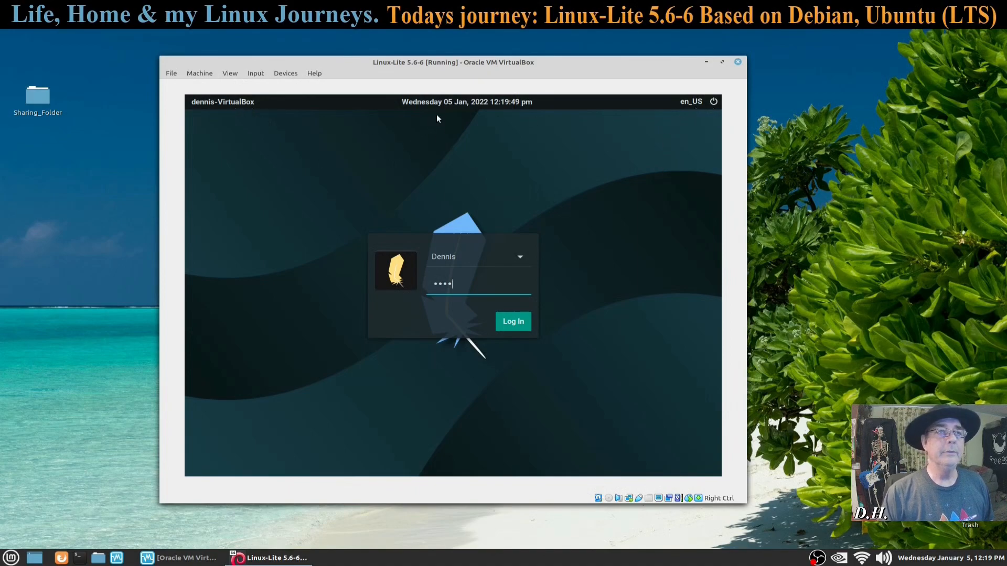
click(515, 320)
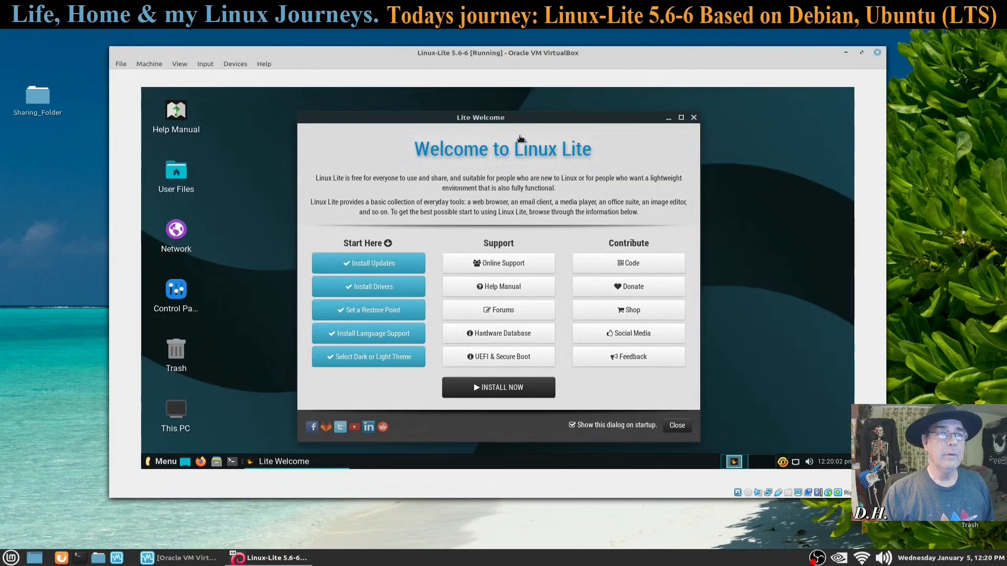
Step: Drag the Lite Welcome window slightly up and to the left
drag(513, 119, 471, 111)
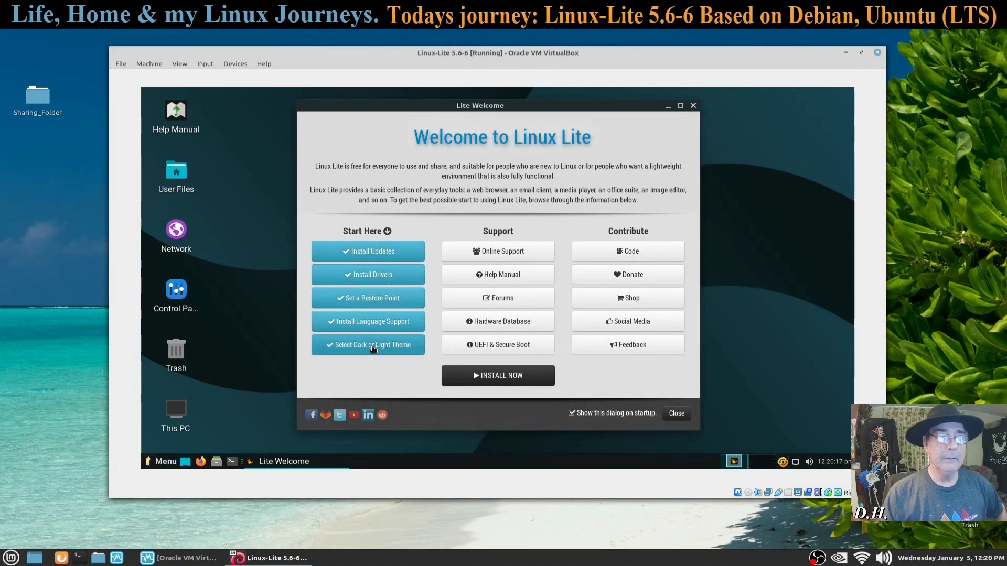
Step: Apply the Dark Theme from the Welcome window's theme page and acknowledge the confirmation
click(374, 347)
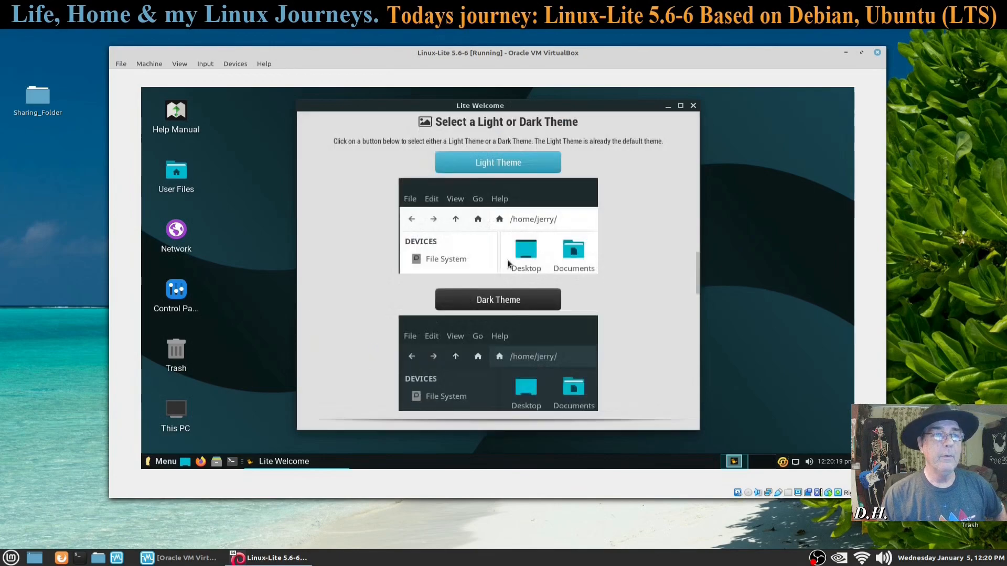
click(495, 305)
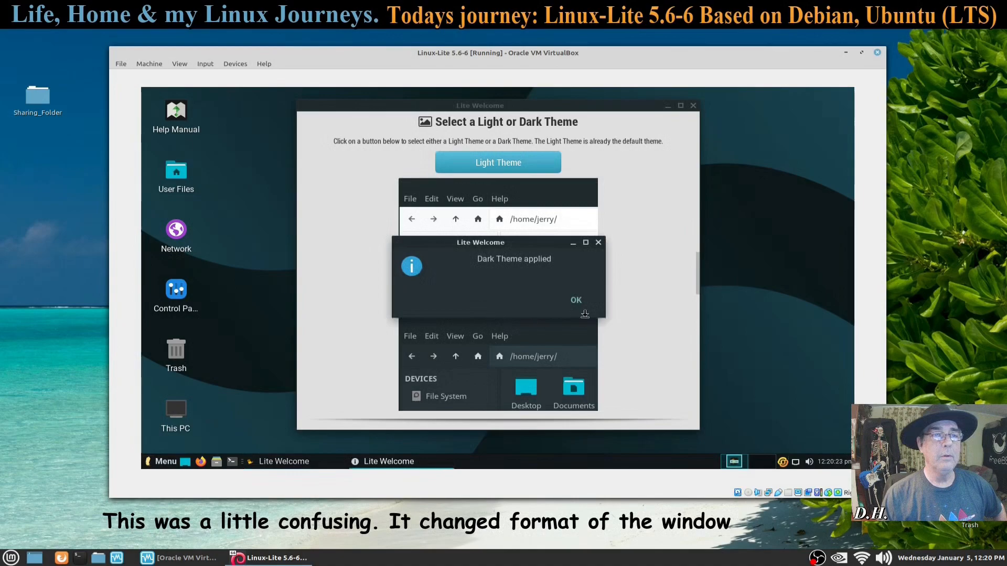
click(577, 301)
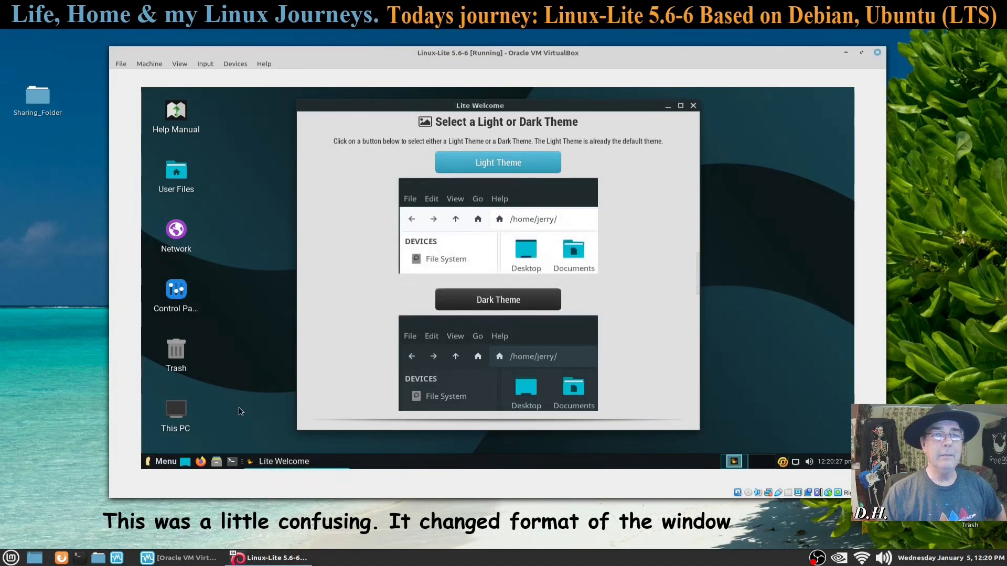
Step: Scroll the Lite Welcome guide back up to Starting with Linux Lite, then close the window
scroll(646, 310, up, 5)
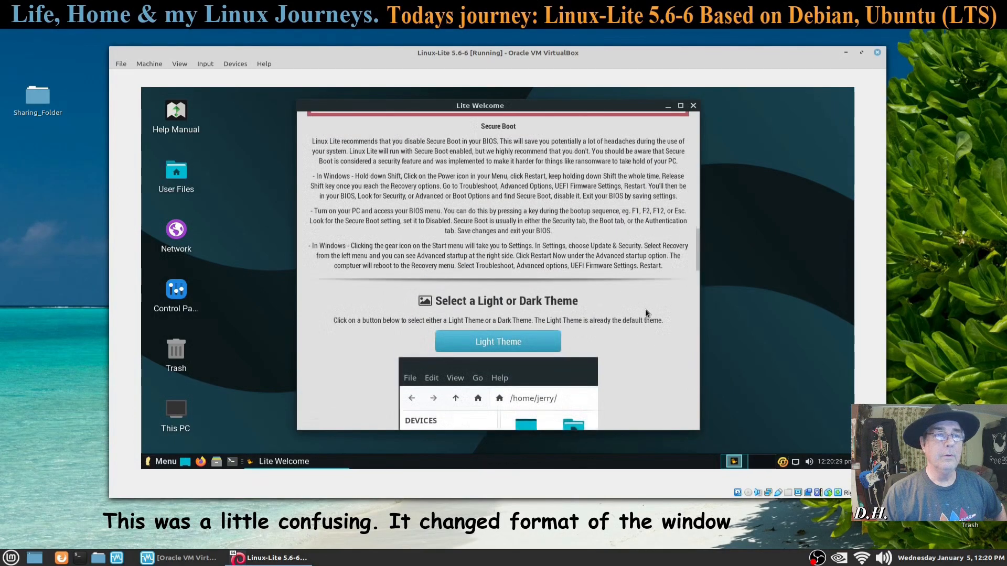
scroll(645, 309, up, 8)
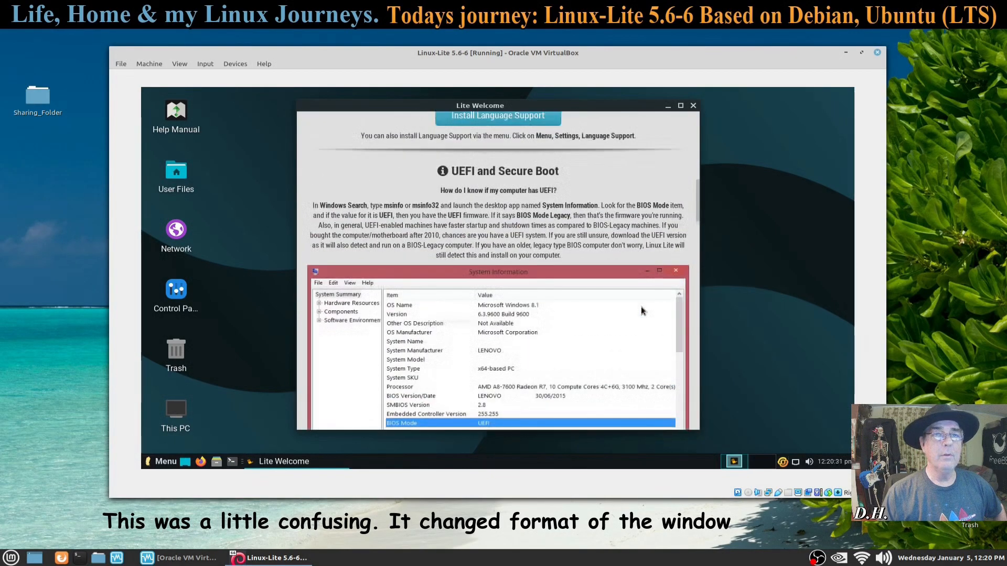
drag(693, 219, 686, 404)
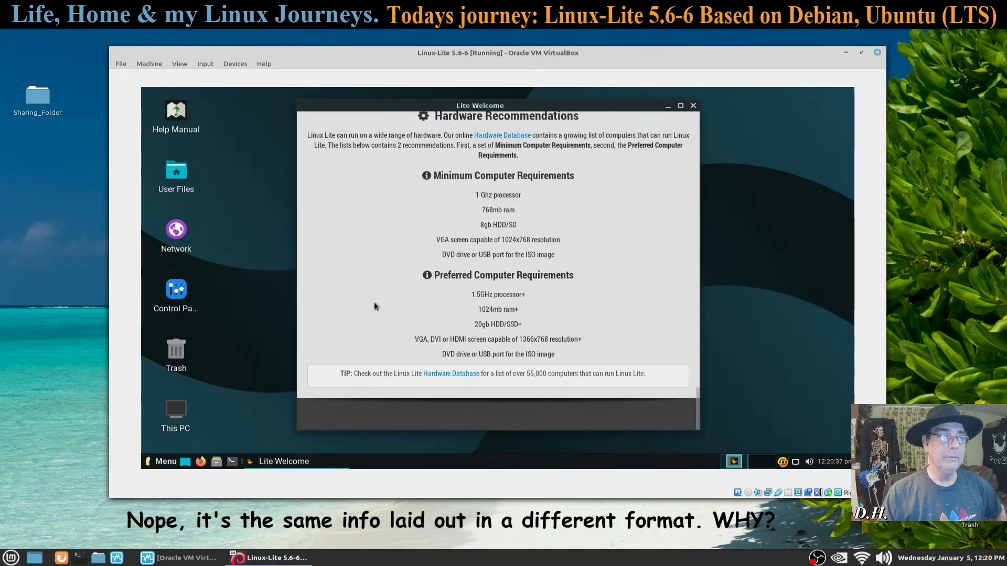
scroll(373, 302, up, 5)
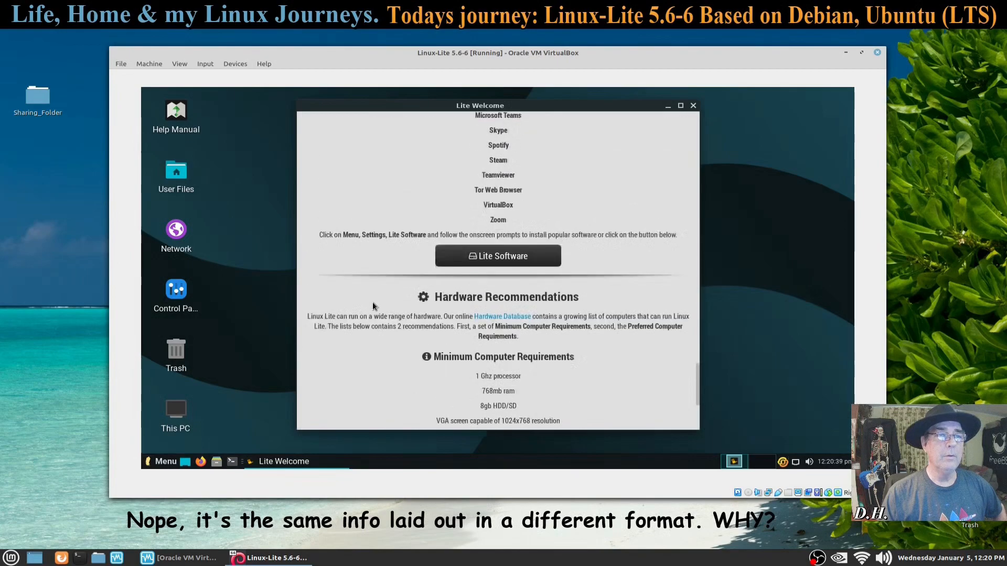
scroll(373, 302, up, 7)
scroll(372, 302, up, 10)
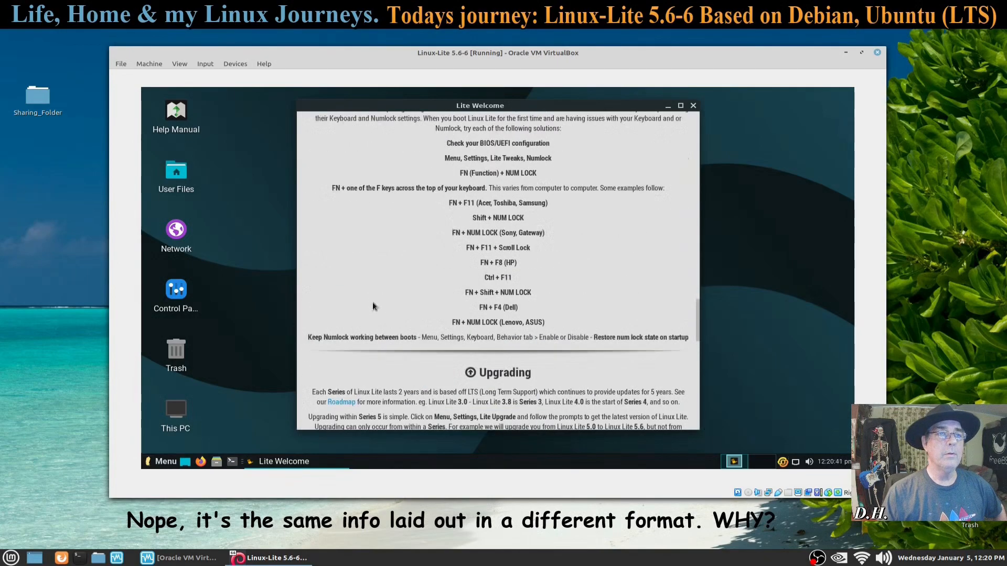
scroll(373, 306, up, 10)
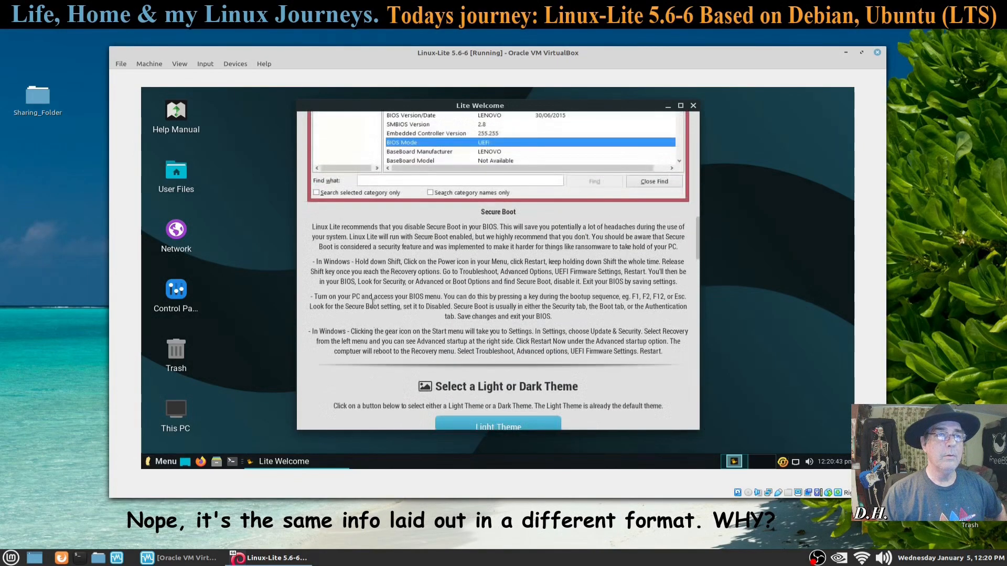
scroll(372, 303, up, 8)
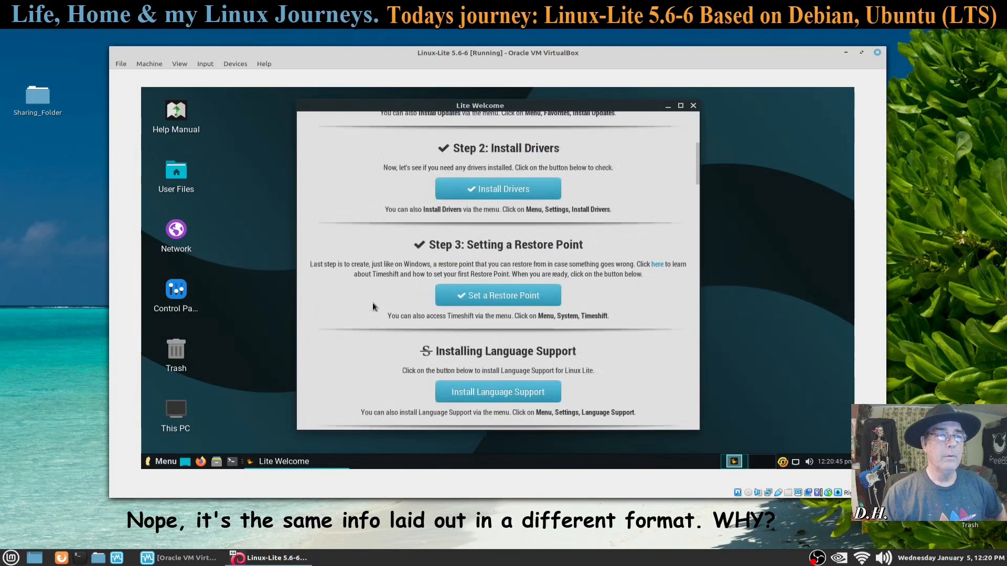
scroll(373, 303, up, 3)
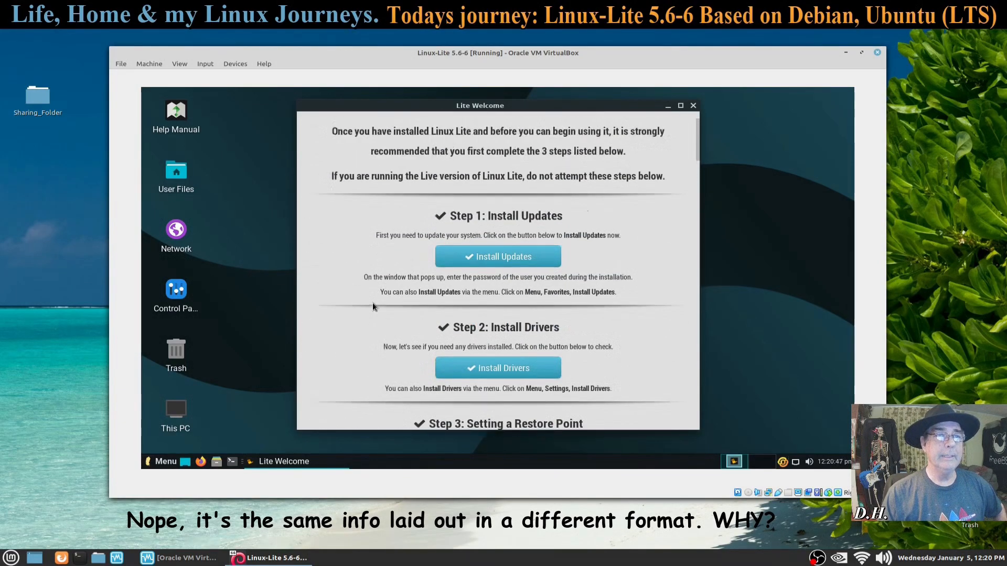
click(692, 106)
Step: Launch Lite Welcome via a 'welco' menu search, untick Show this dialog on startup, and go to Install Drivers
click(169, 461)
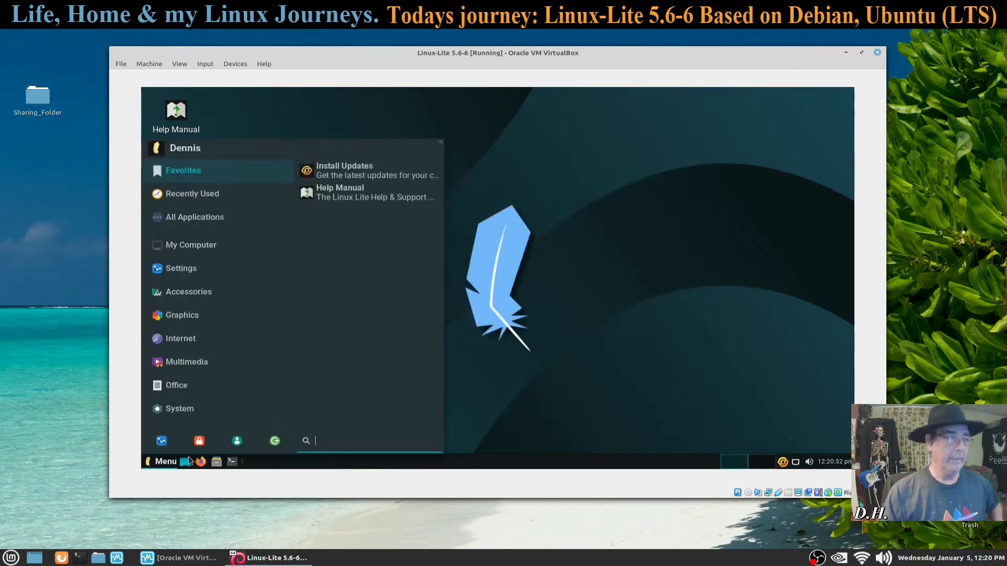
text(welco)
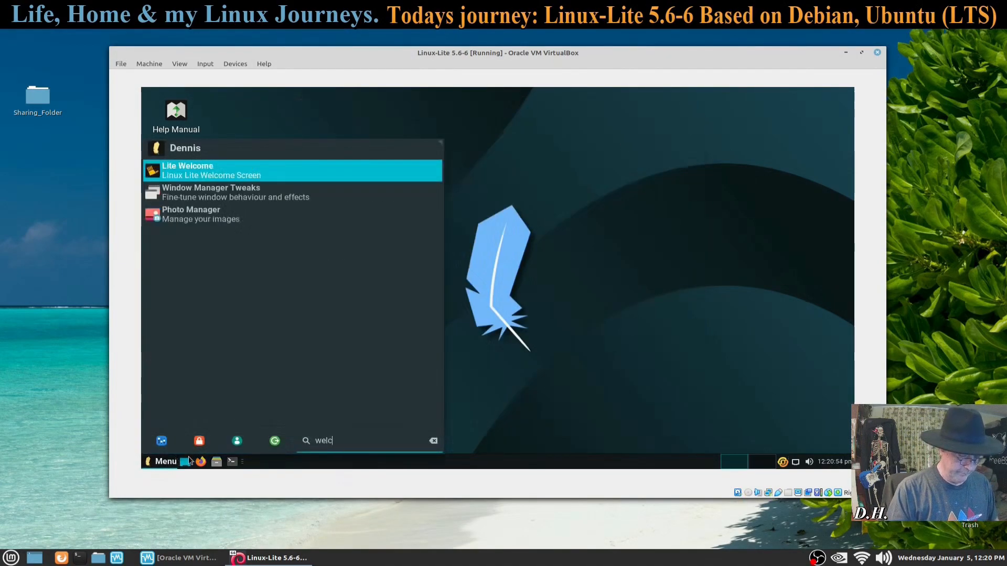
click(255, 174)
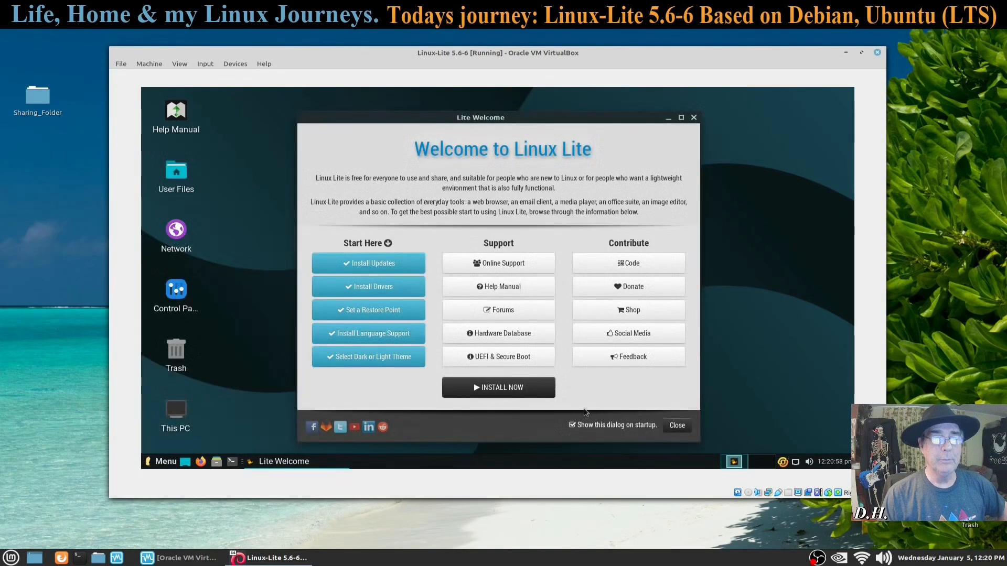
click(572, 425)
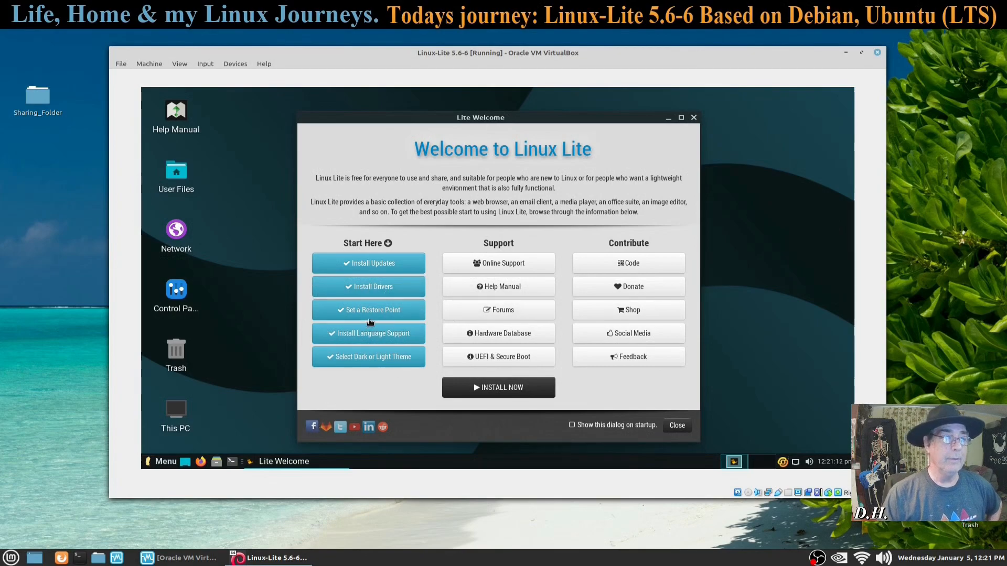
click(368, 288)
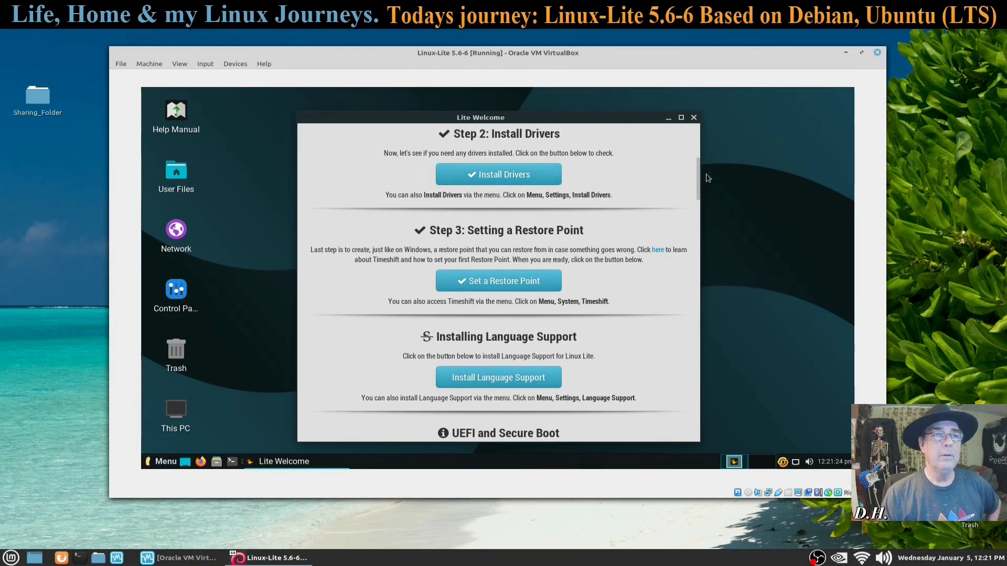
Step: Open Install Drivers, close Lite Welcome, and review the Additional Drivers tab in Software & Updates
click(517, 178)
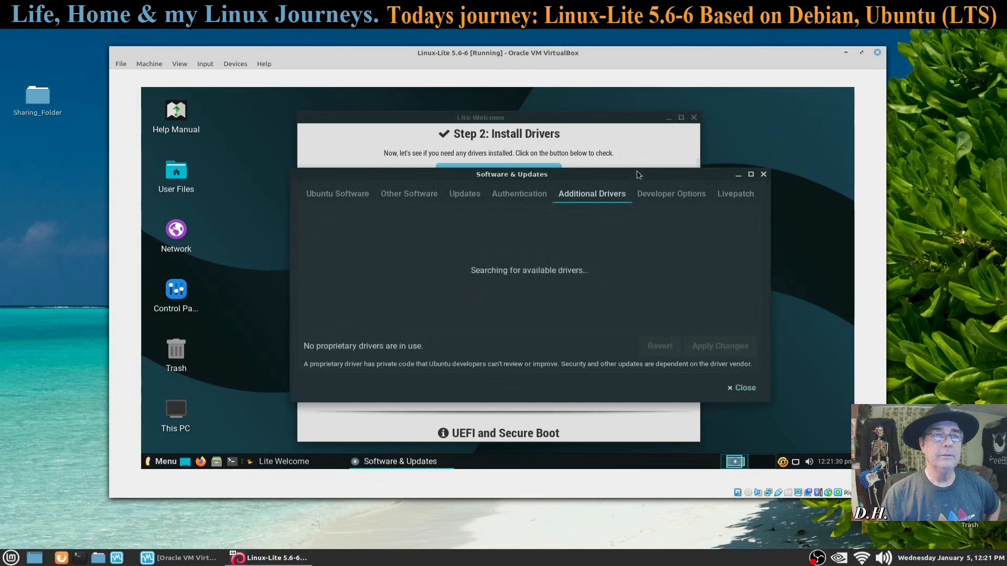
click(692, 119)
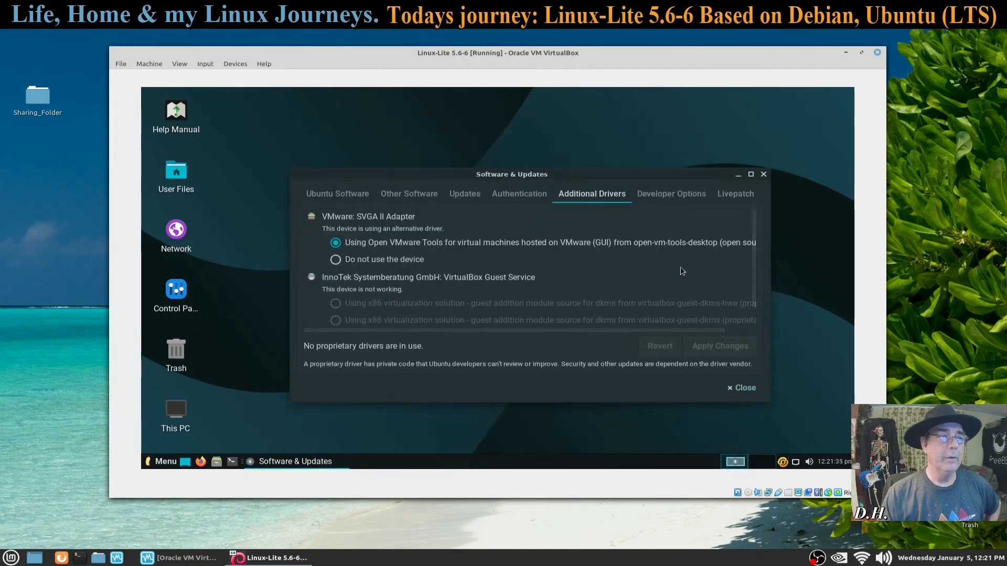
scroll(554, 273, down, 1)
scroll(554, 275, up, 1)
scroll(552, 279, down, 1)
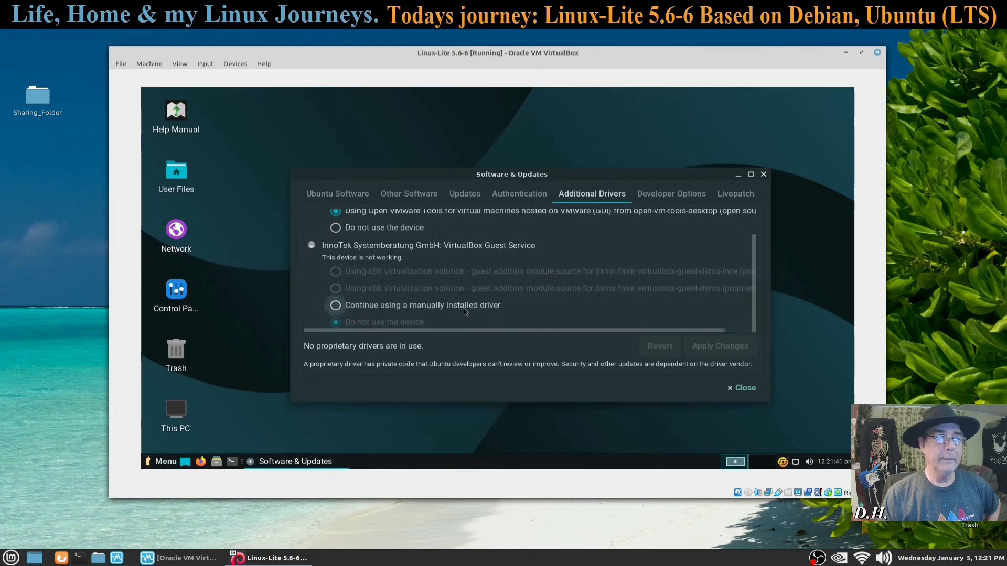
Step: Close Software & Updates and bring up the Linux Lite application menu
click(729, 389)
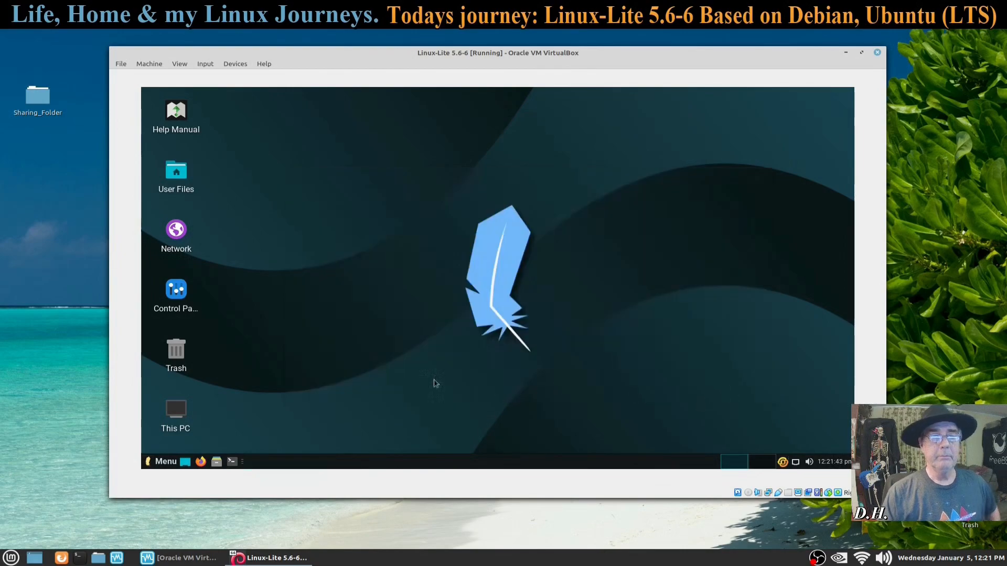
click(167, 462)
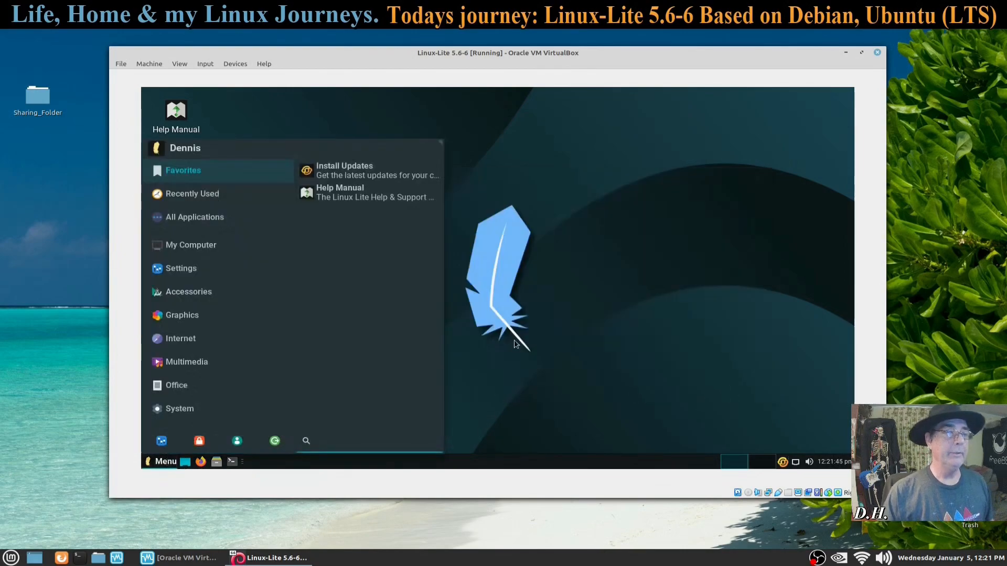
click(358, 254)
Step: Open Desktop Settings from the desktop right-click menu and show the Icons tab
right_click(358, 253)
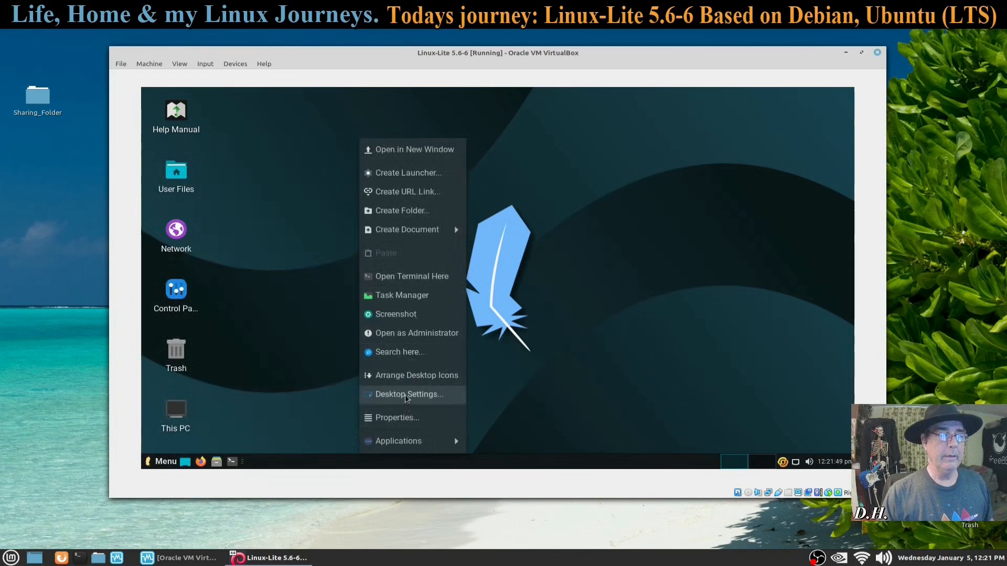
click(406, 397)
click(418, 149)
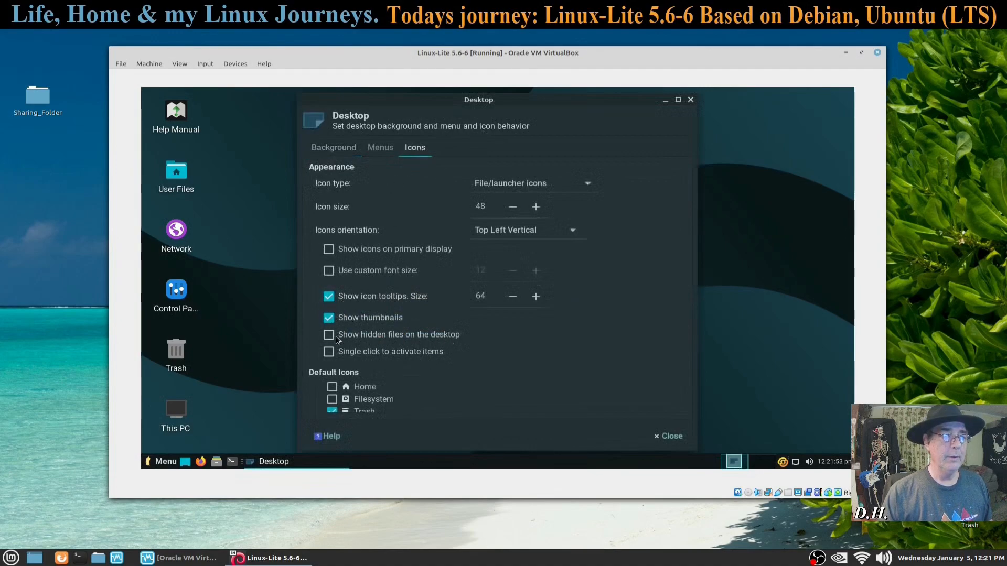
Step: Toggle icon thumbnails and the Trash desktop icon off and back on, leaving both unchanged
click(329, 318)
click(329, 318)
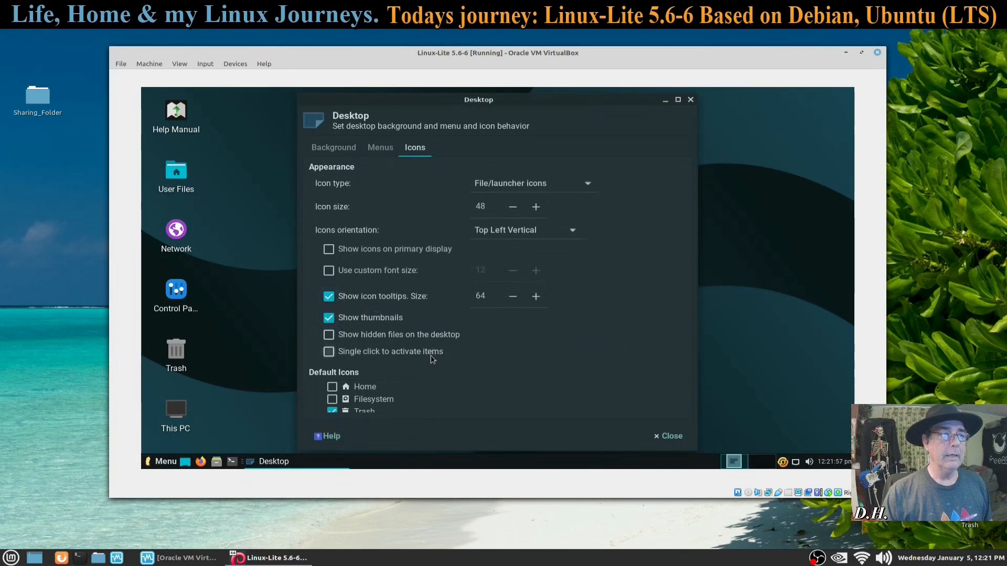
scroll(394, 401, down, 2)
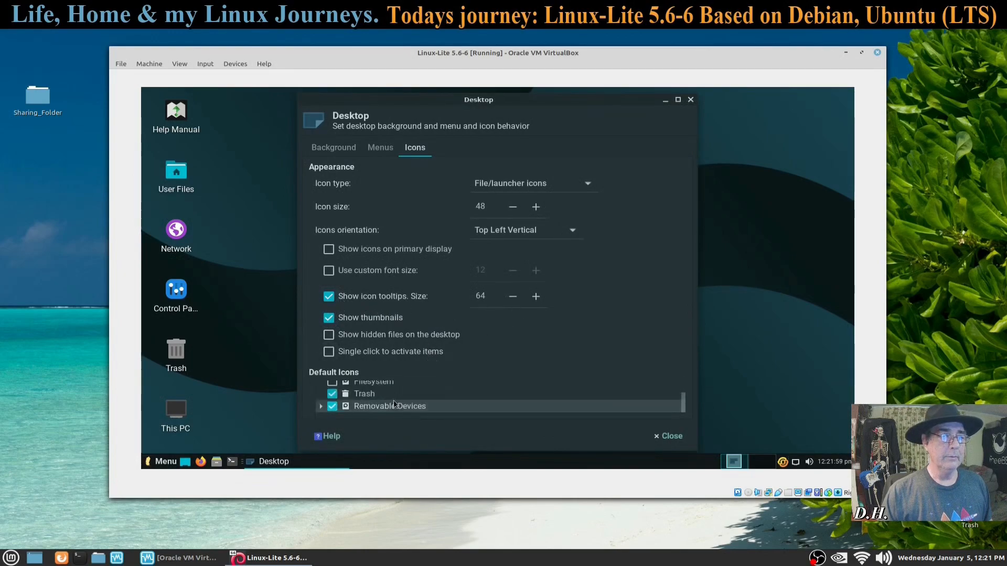
click(332, 394)
click(332, 395)
scroll(386, 401, up, 2)
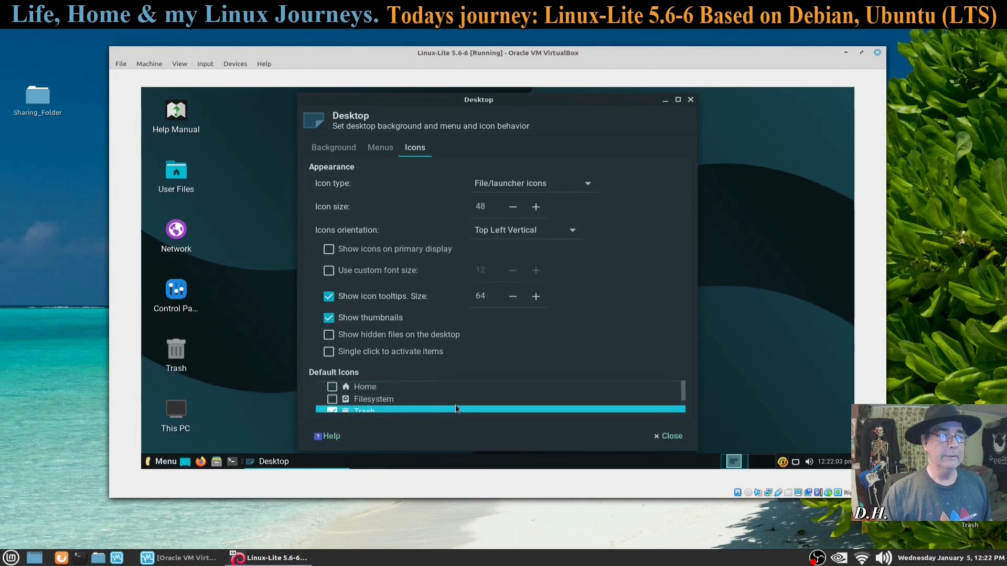
Step: Pick the mountain lake reflection image on the Background tab and close Desktop settings
click(331, 149)
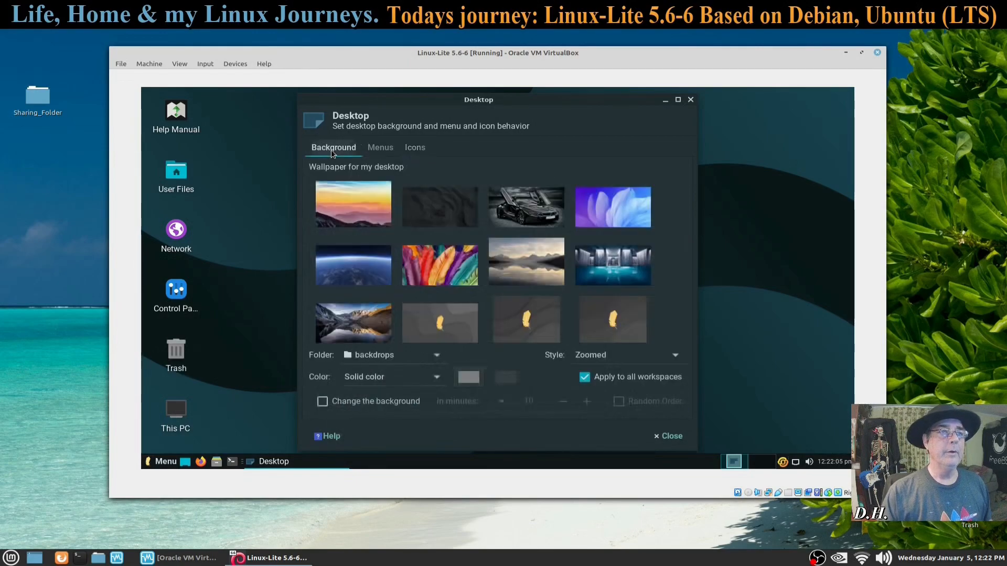
click(515, 262)
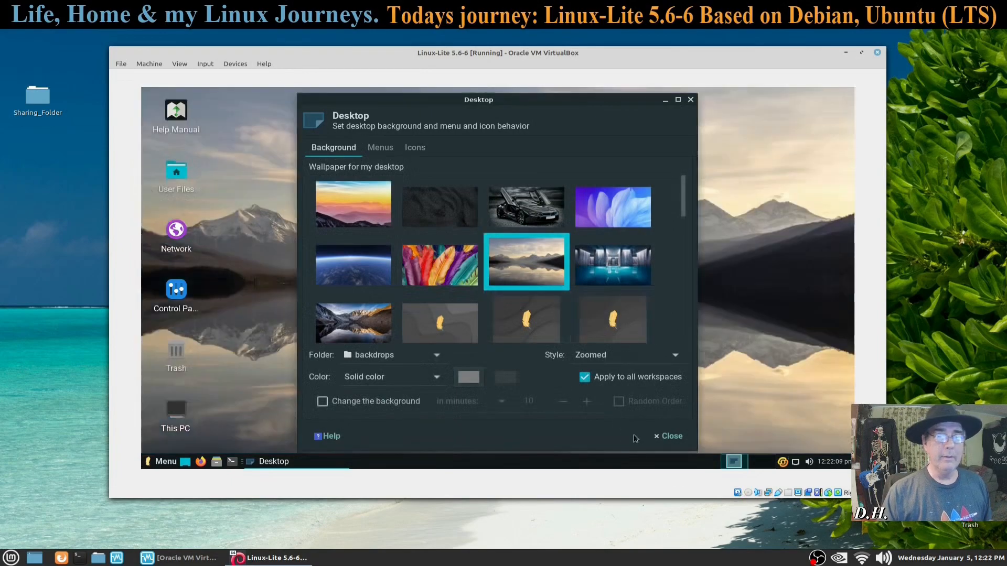
click(662, 436)
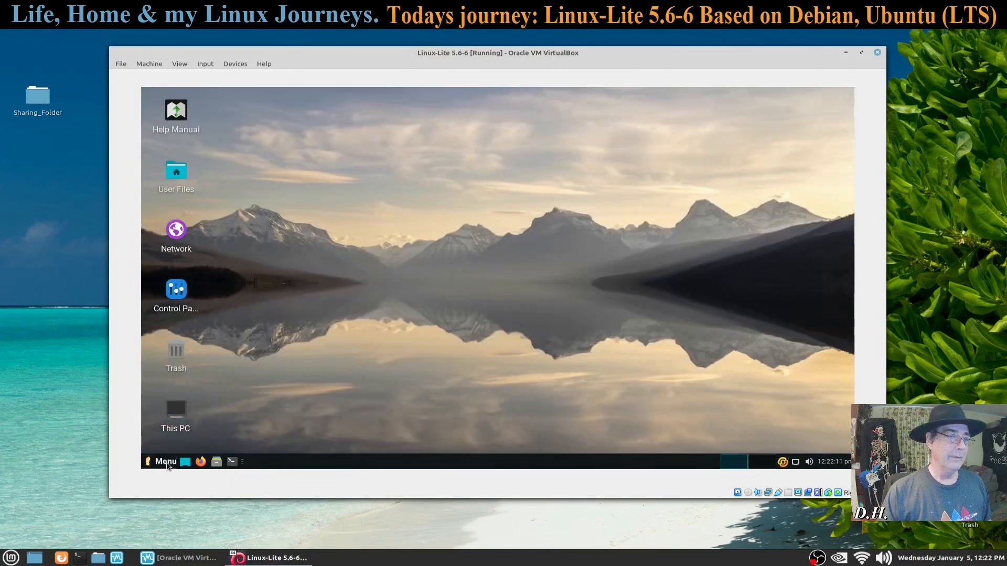
Step: Open Display settings from the Linux Lite menu's Settings category
click(170, 460)
click(191, 384)
click(193, 268)
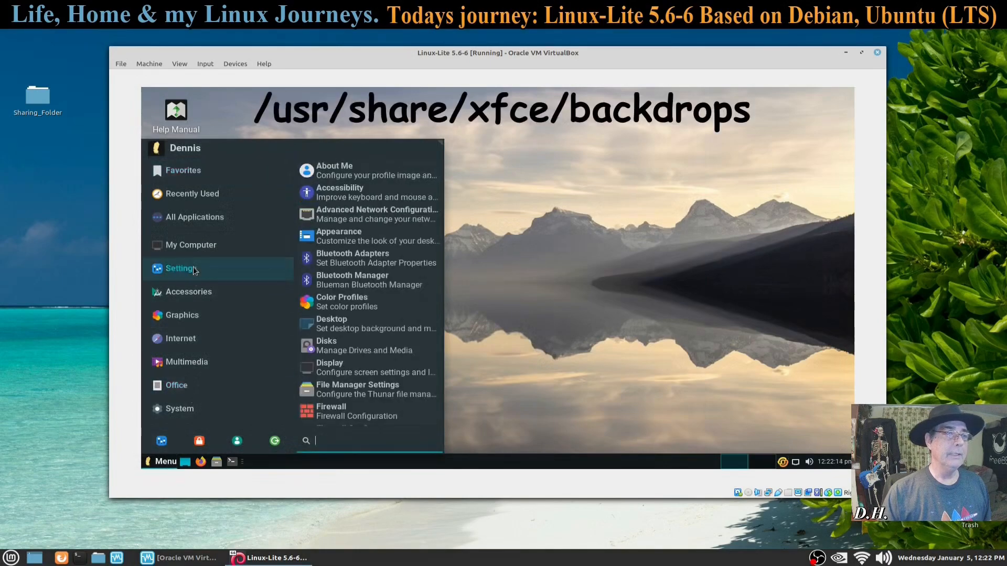
click(336, 365)
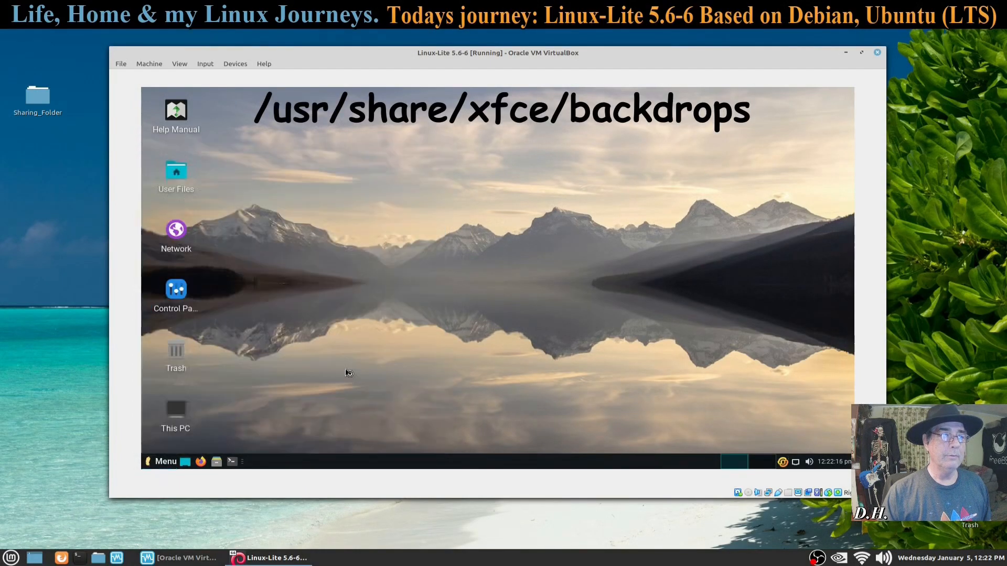
Step: Apply and keep a 1440x900 resolution, close Display, then shift the VirtualBox window slightly left
click(668, 238)
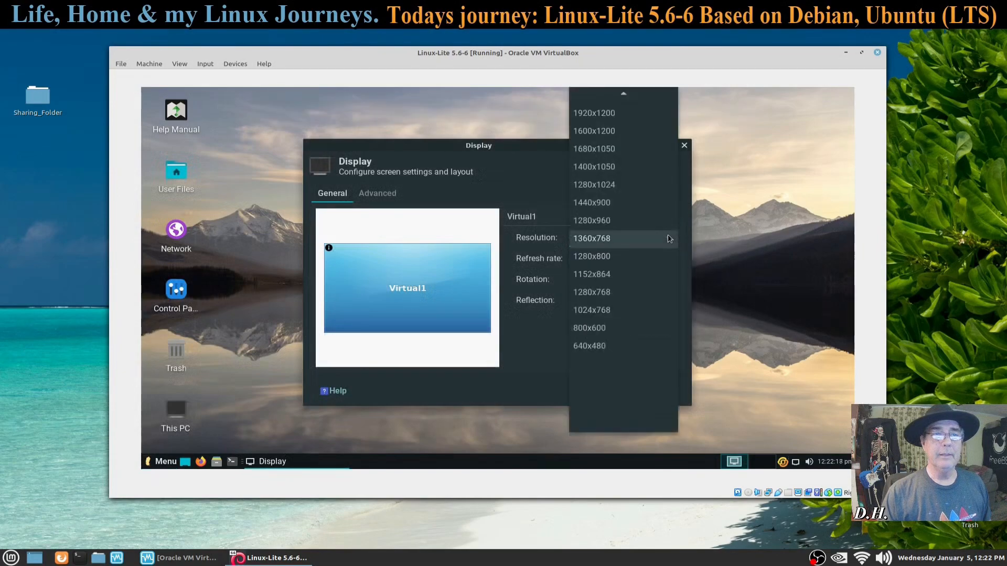
click(633, 205)
click(654, 325)
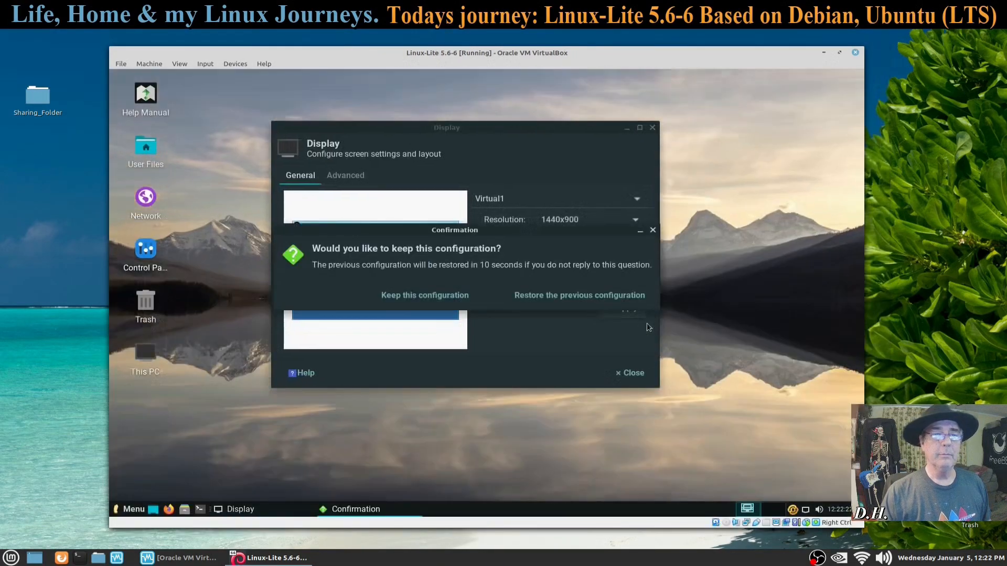
click(460, 297)
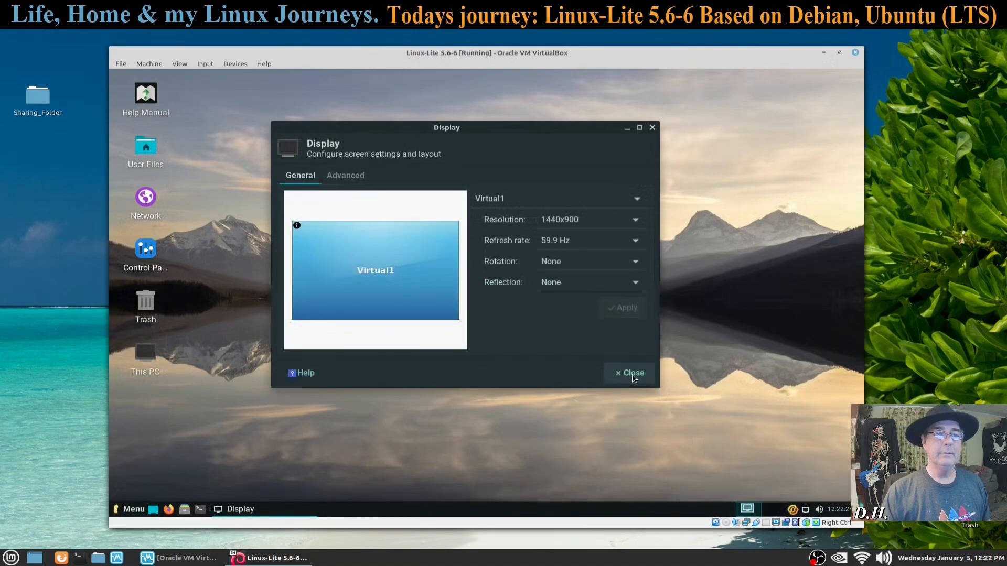
click(631, 375)
drag(528, 57, 488, 59)
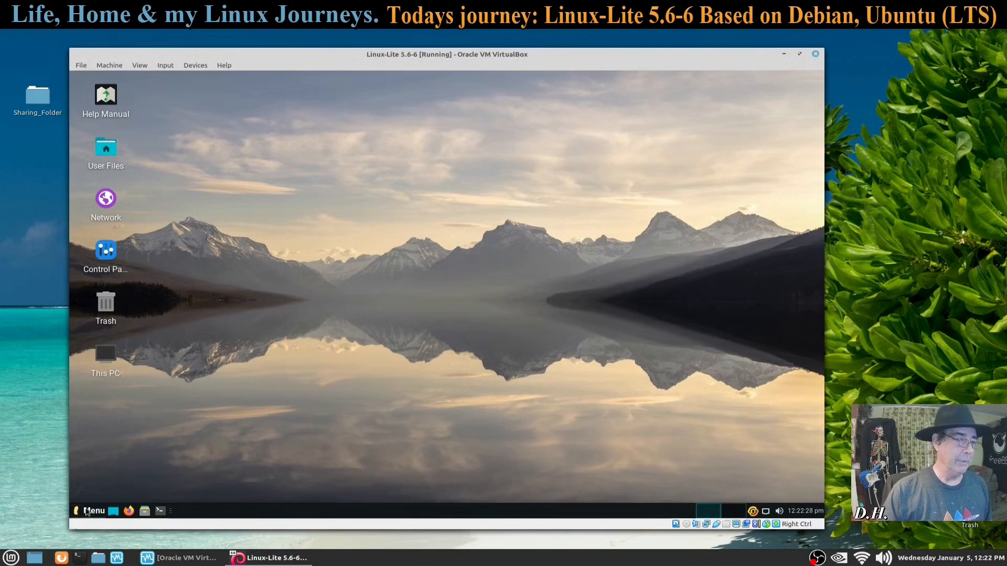
Step: Browse the Whisker Menu categories and launch Disks from Settings
click(87, 511)
mouse_move(142, 336)
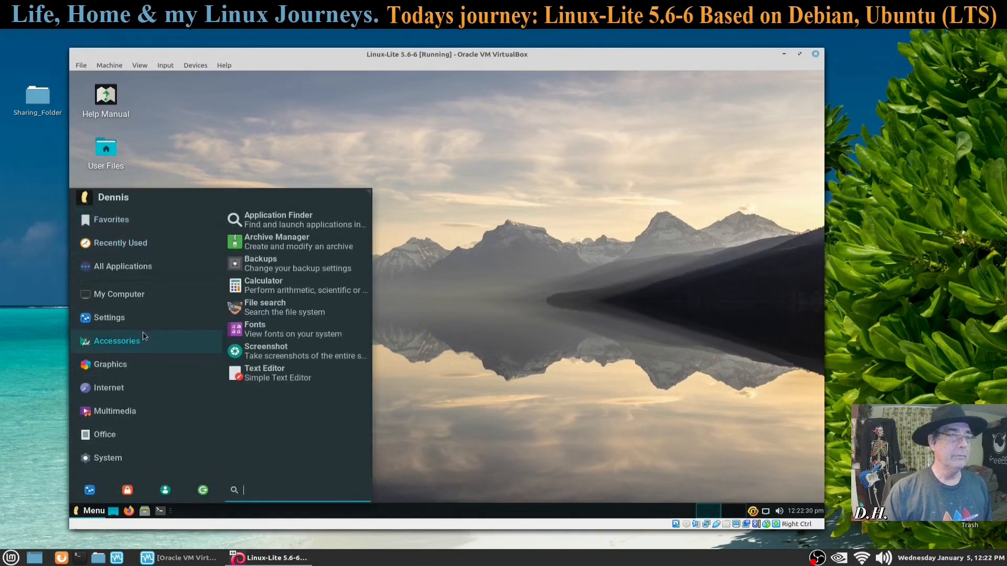
mouse_move(134, 400)
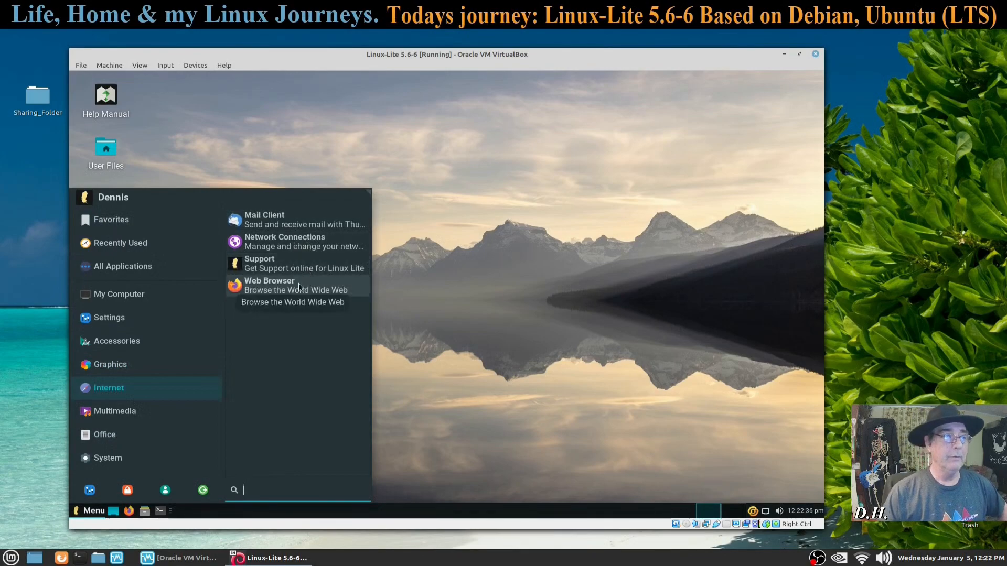
mouse_move(155, 315)
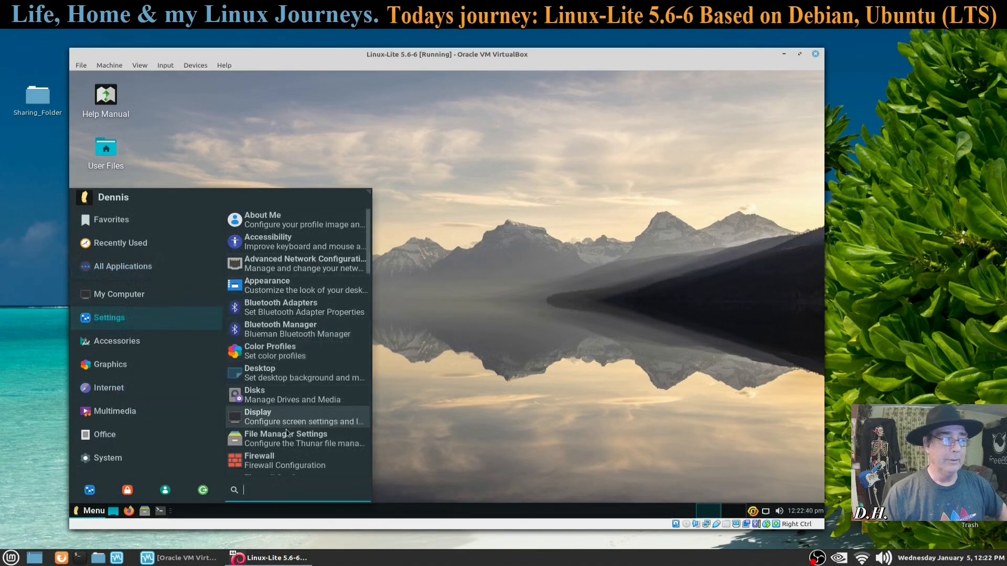
click(286, 394)
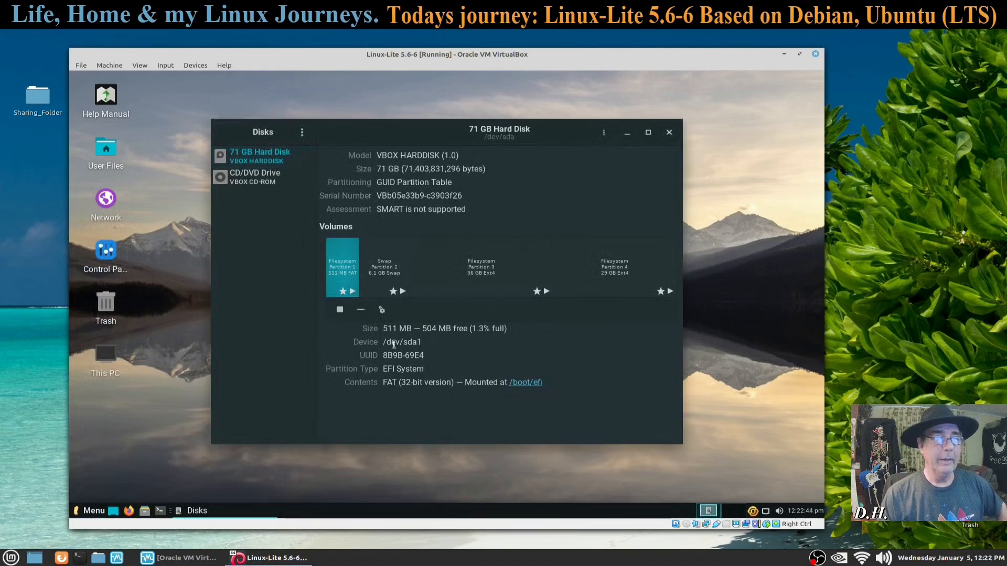
Step: Check the disk's actions menu, dismiss it, and close the Disks window
click(605, 134)
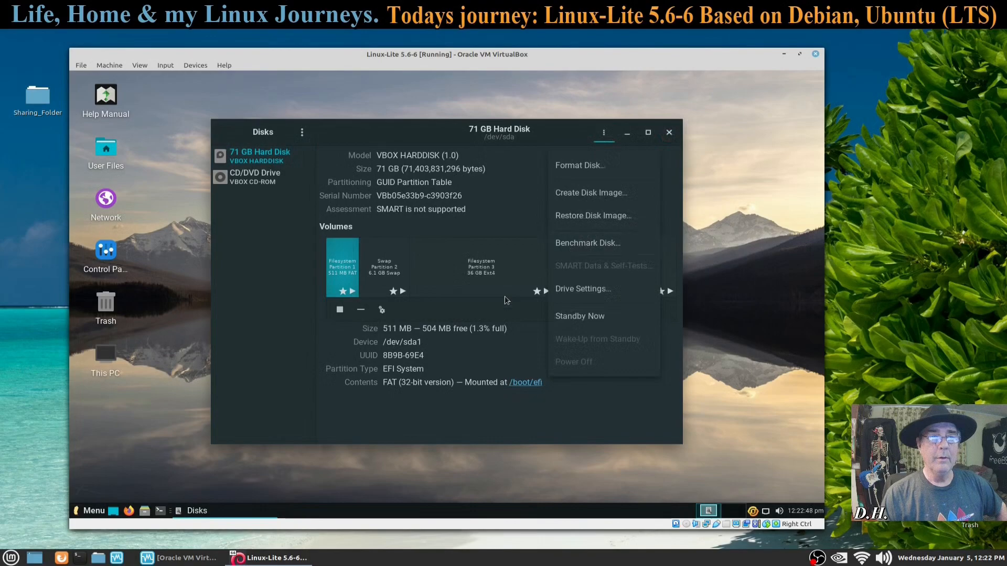
click(339, 402)
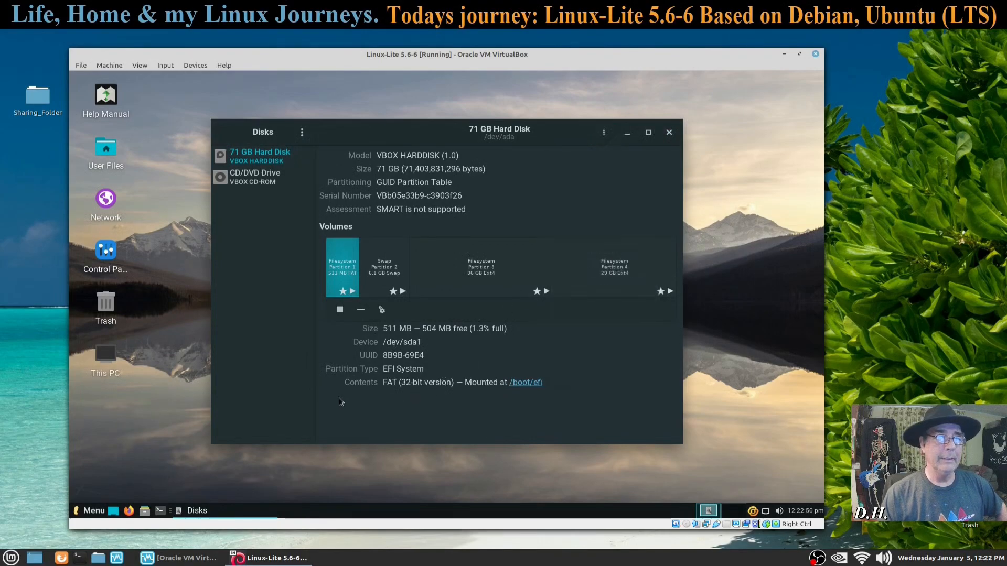
click(665, 138)
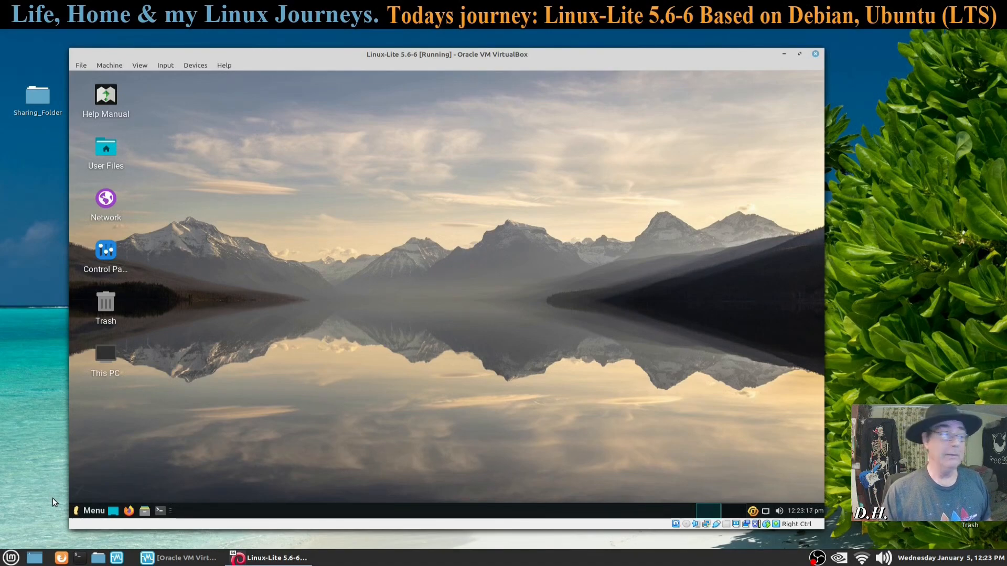
Step: Choose Shut Down from the Whisker Menu's log-out options to power off the guest
click(92, 511)
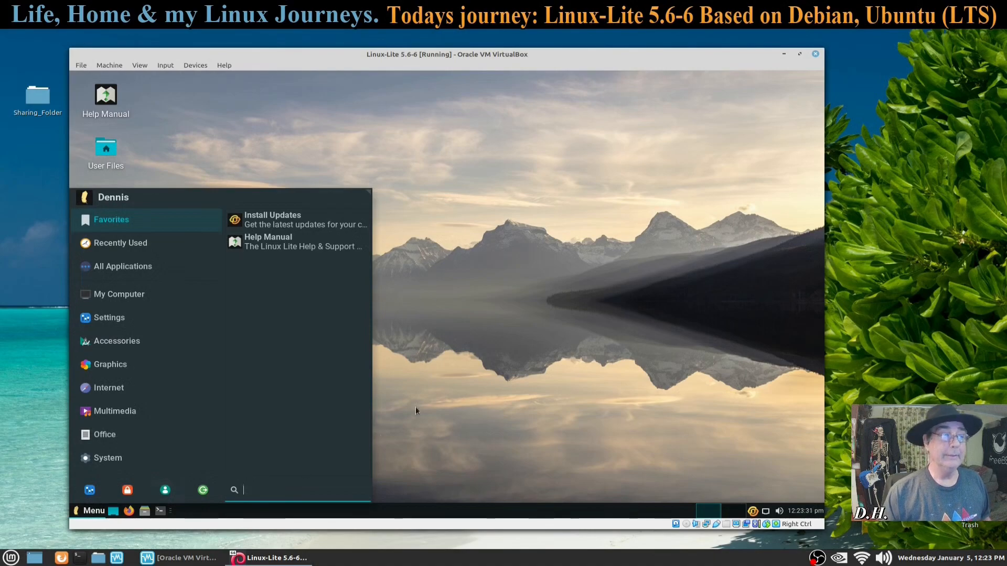
click(209, 495)
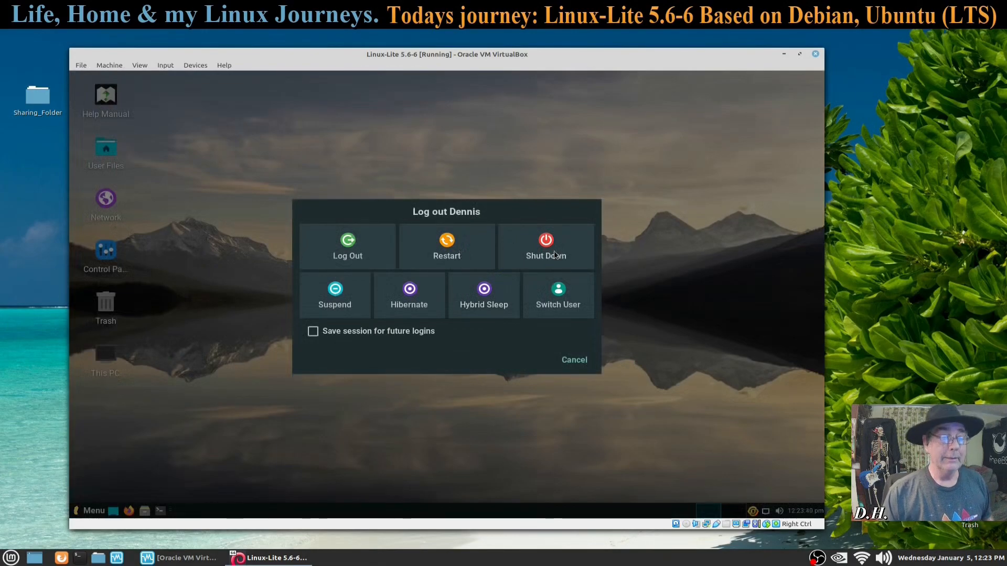
click(571, 257)
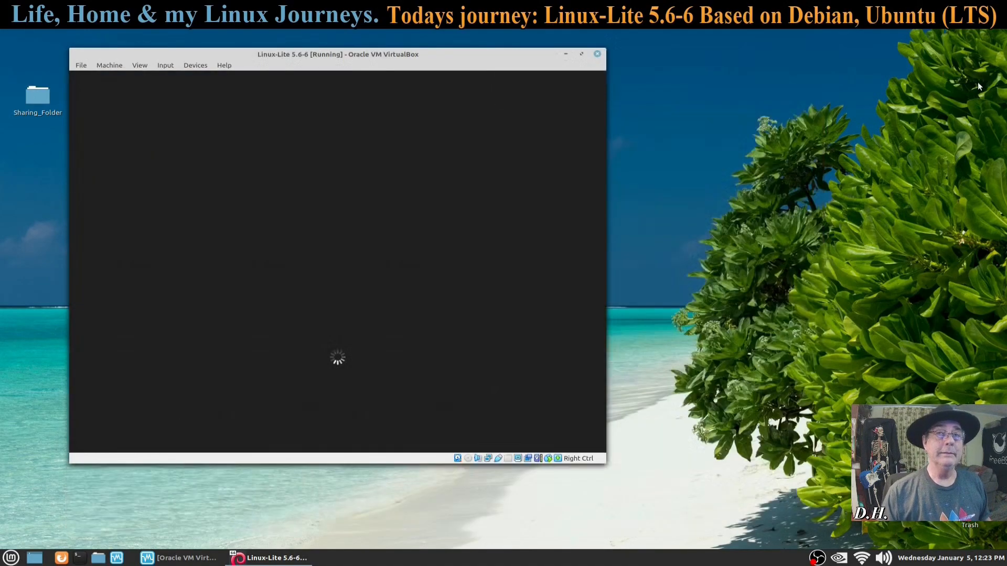